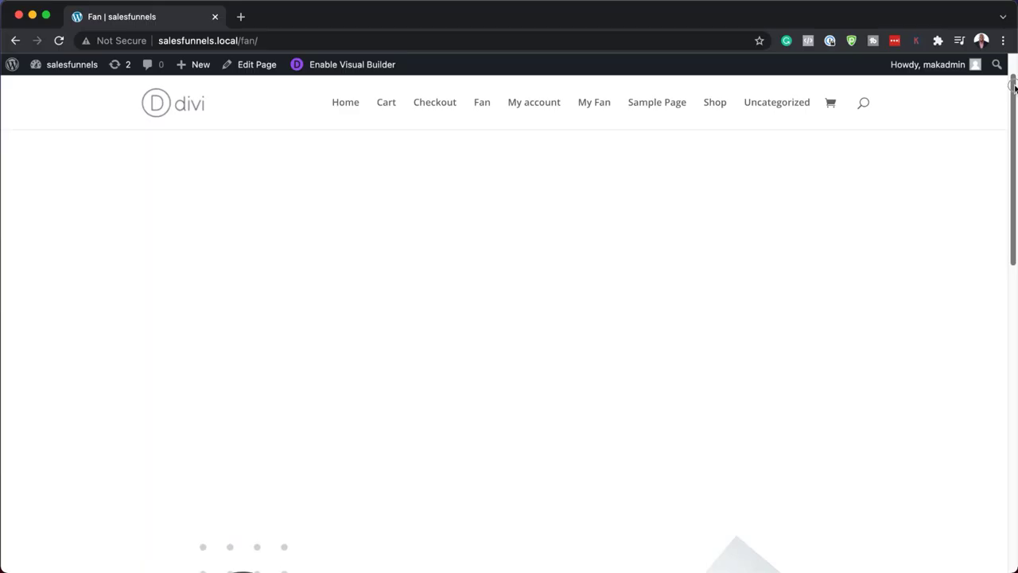
drag(1011, 68, 1014, 263)
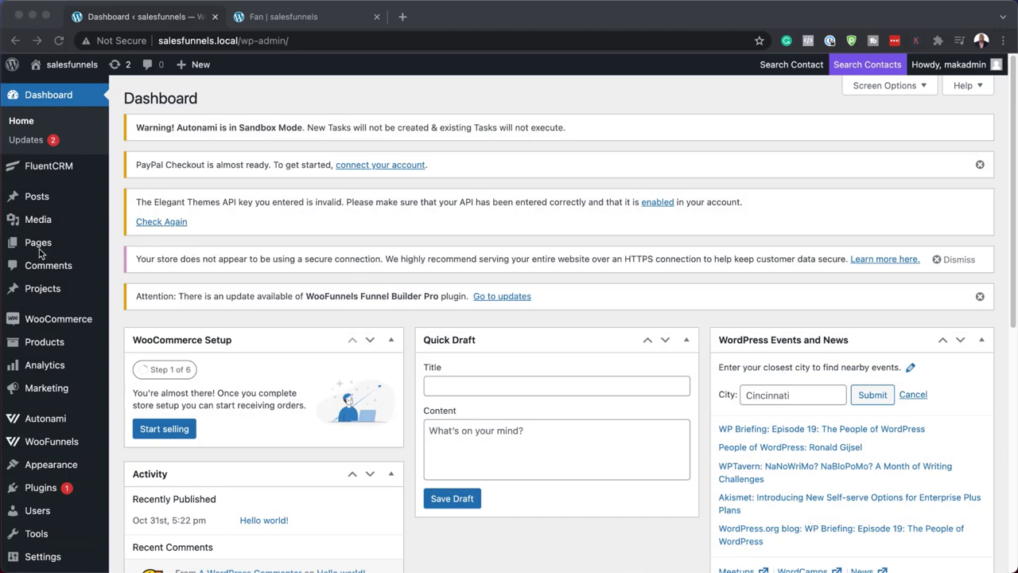
Create a new page titled "My Fan" and start building it from scratch with the Divi Builder.
mouse_move(58, 242)
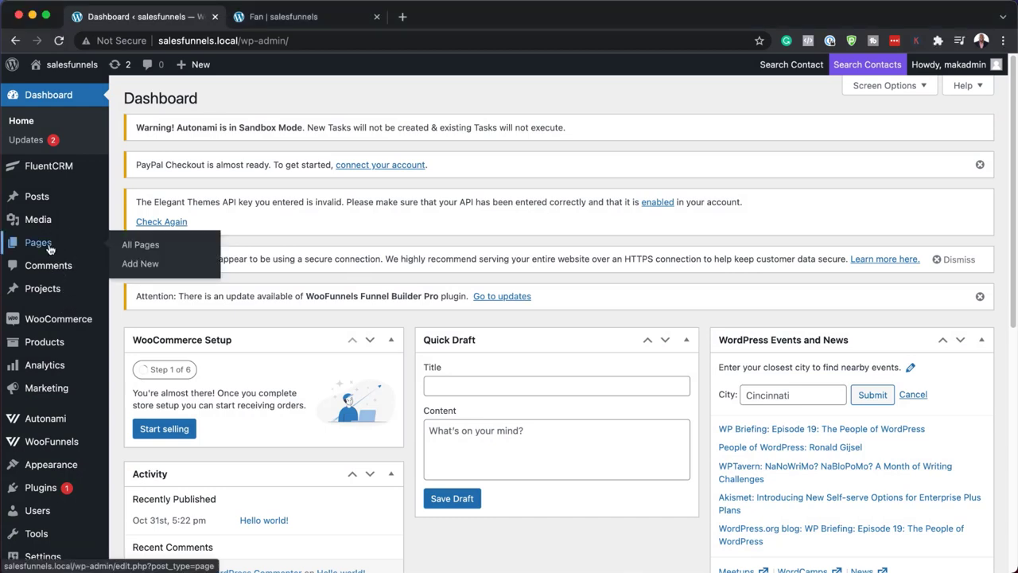
click(148, 269)
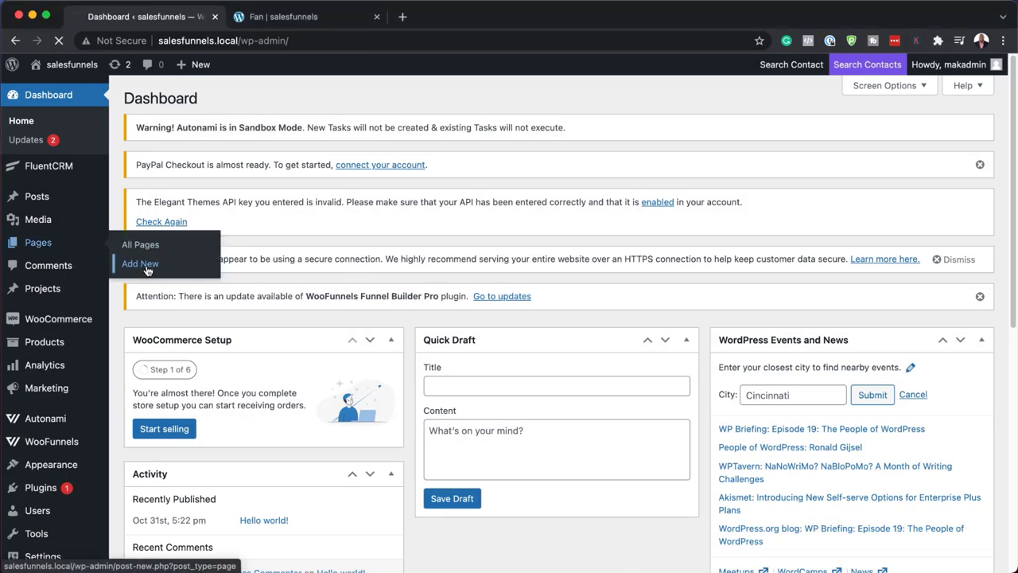
text(My Fan)
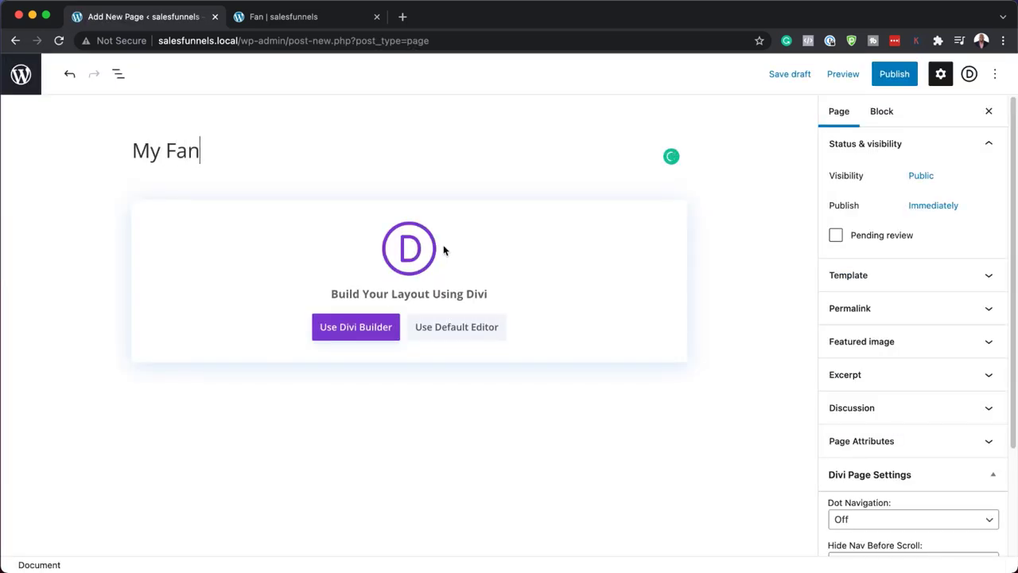
click(366, 328)
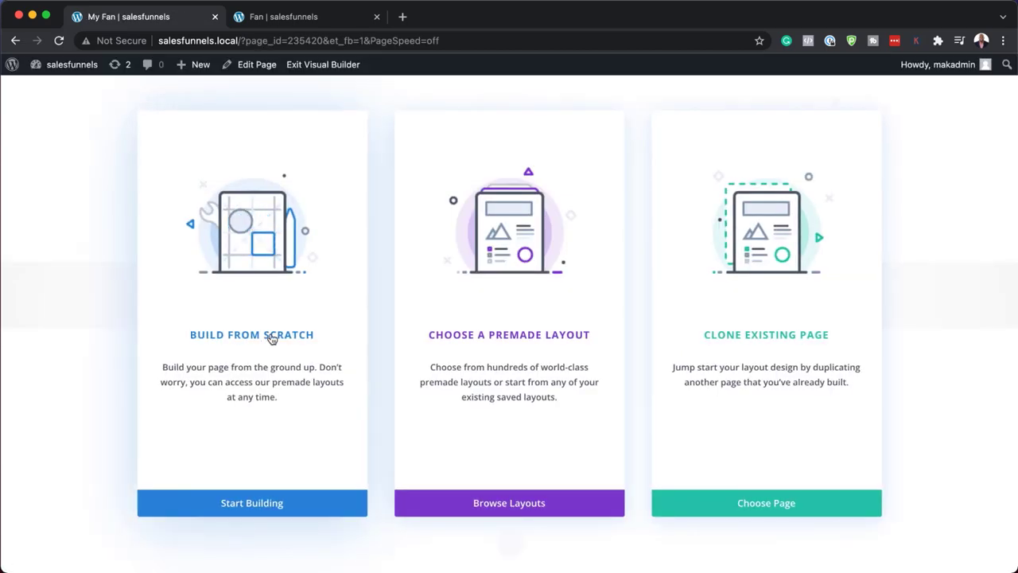
click(271, 339)
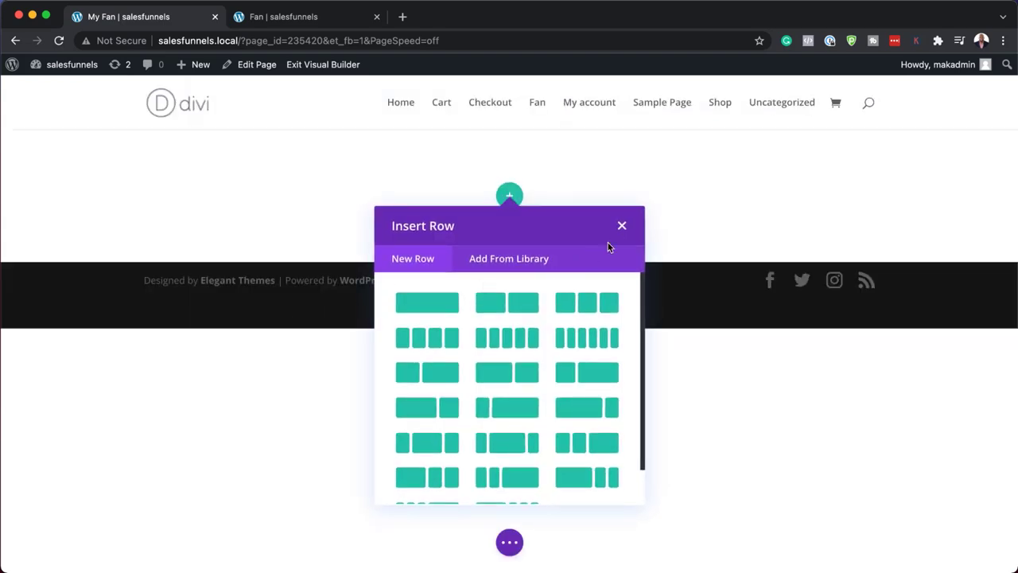
click(627, 230)
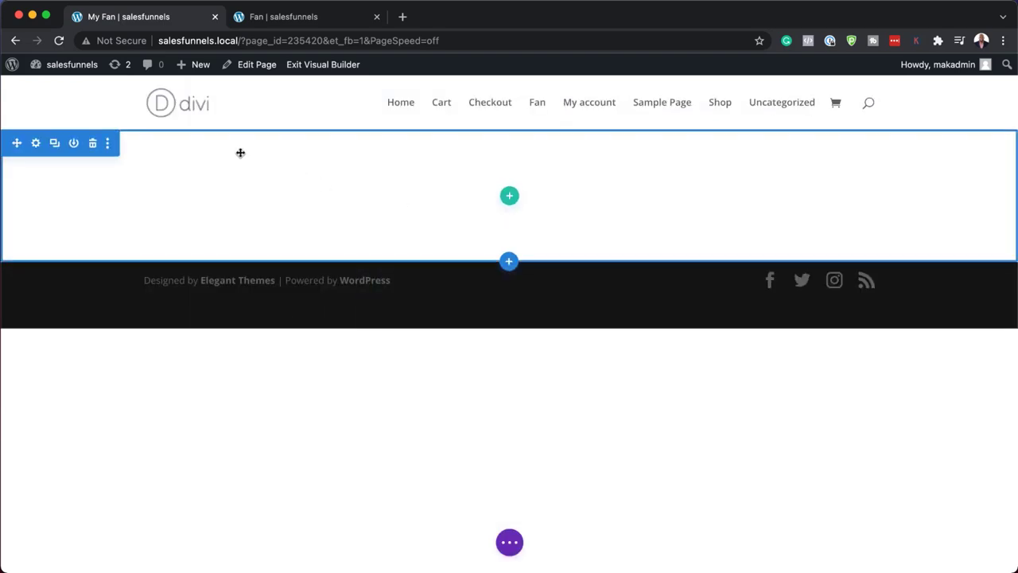
Set the empty section's top and bottom padding to a linked 10vw and save the section settings.
click(36, 145)
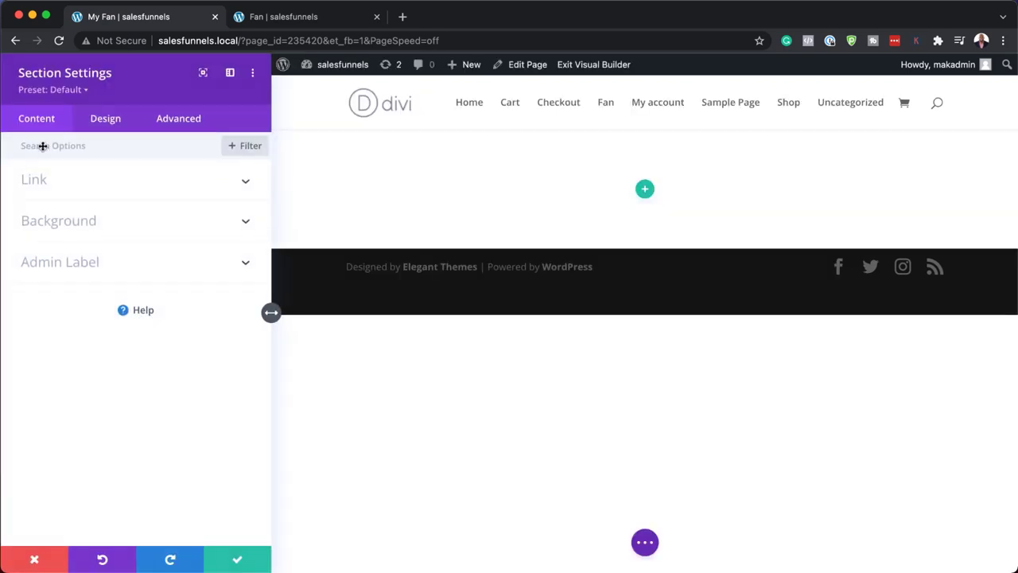
click(115, 127)
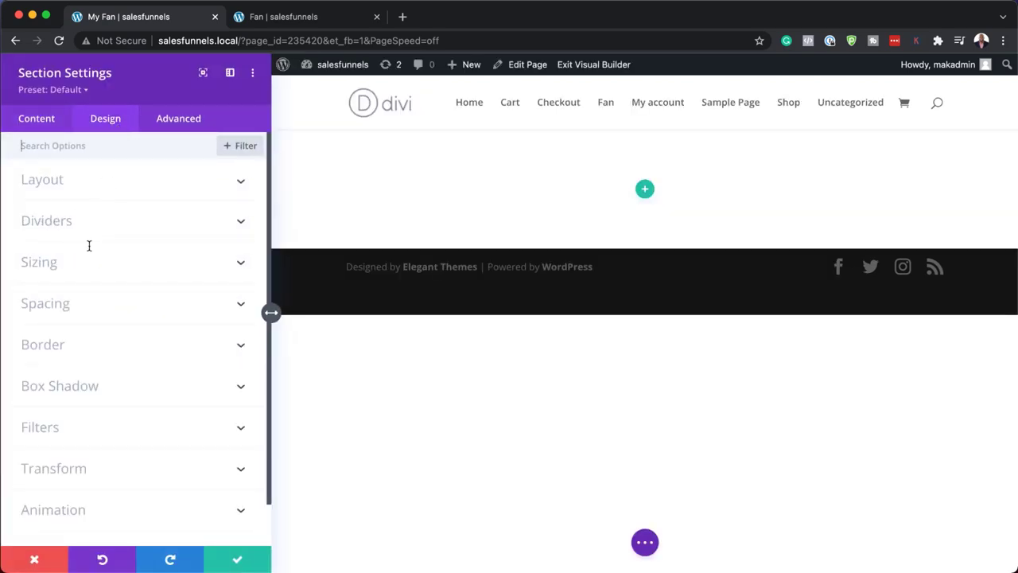
click(63, 306)
click(43, 267)
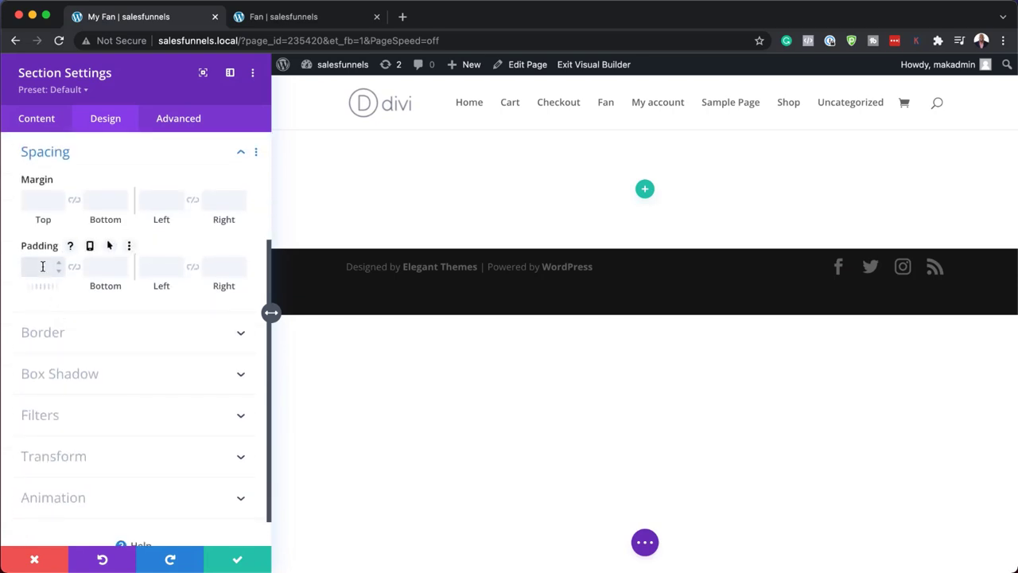
text(10vw)
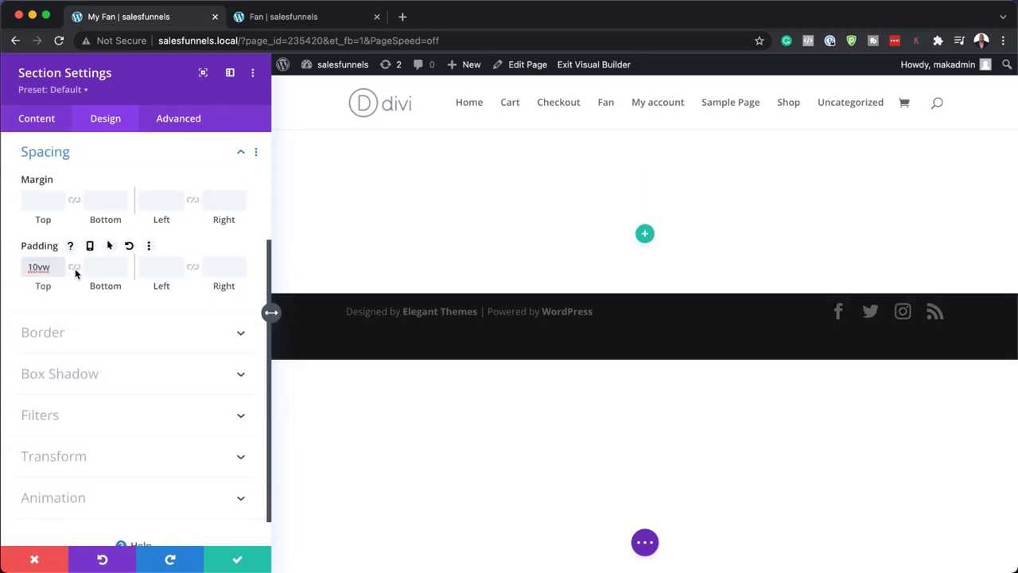
click(76, 269)
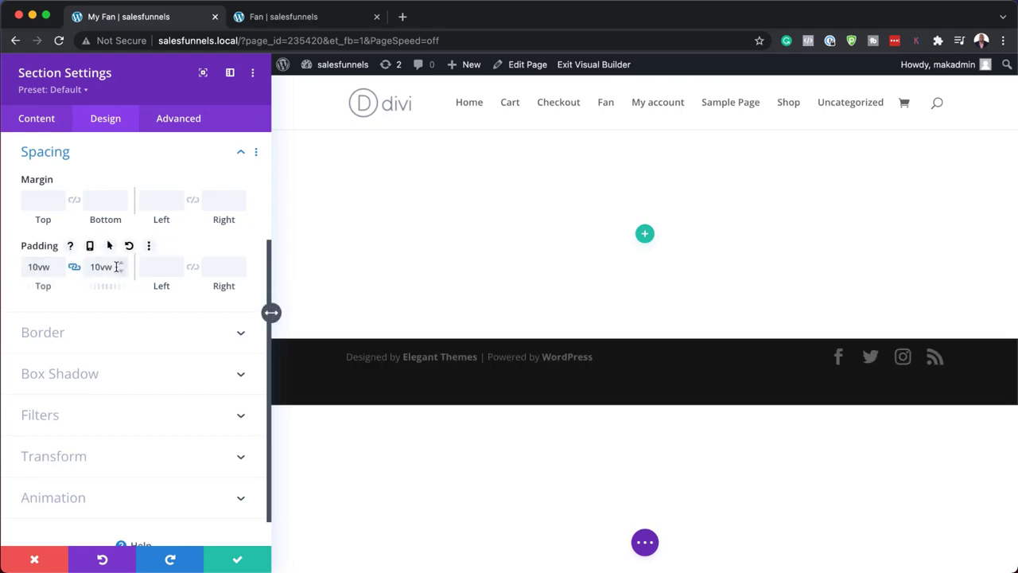
click(239, 562)
Insert a two-column row with a two-thirds and a one-third column into the section, without adding a module.
click(511, 263)
scroll(438, 447, down, 2)
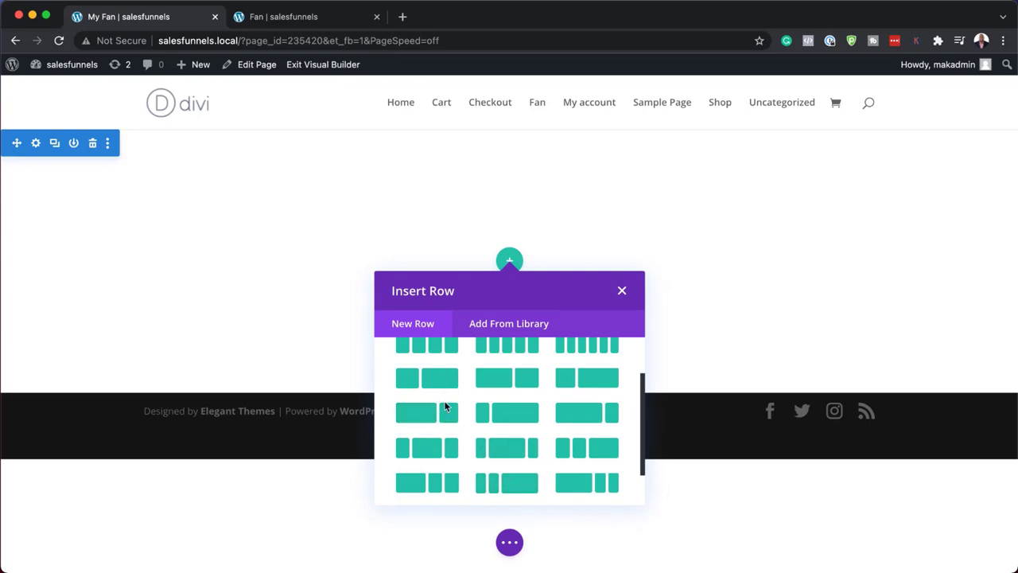
click(447, 417)
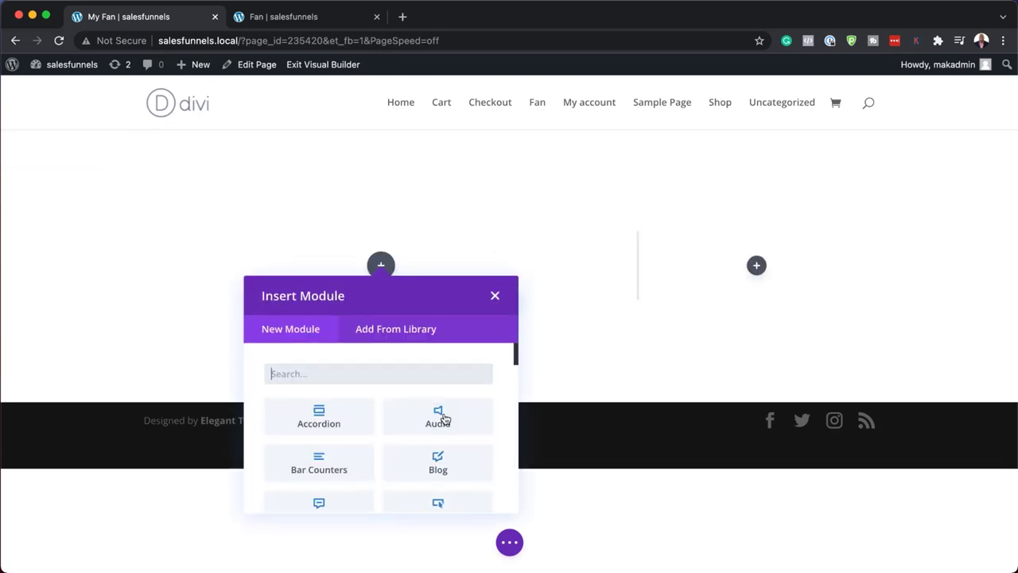
click(493, 297)
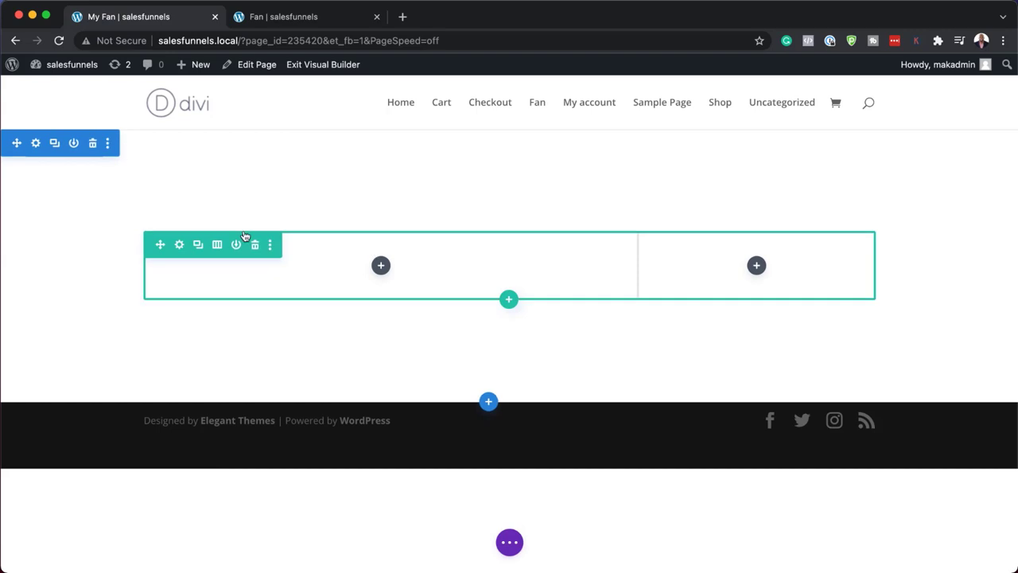
click(179, 245)
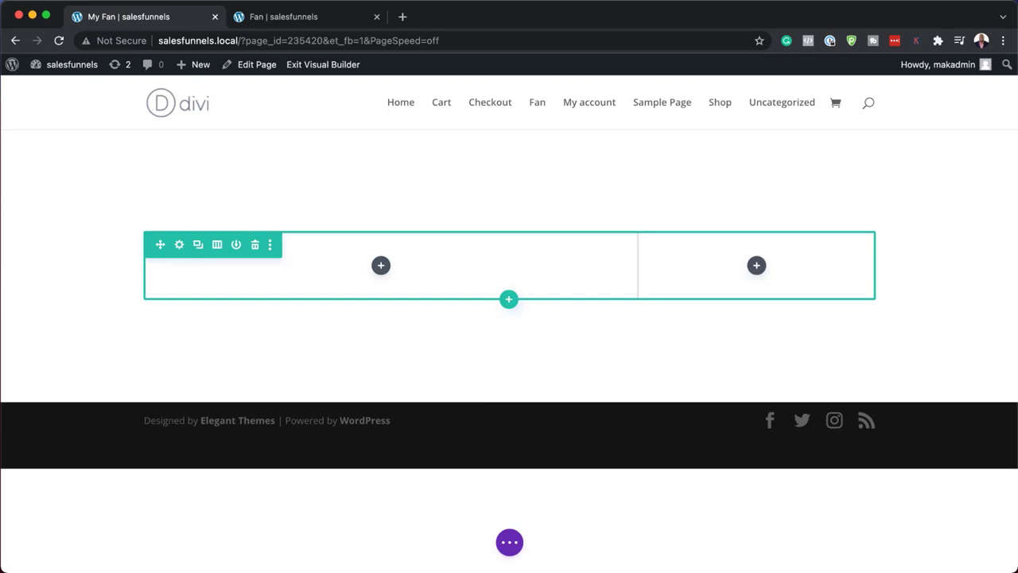
Add a Text module to the row's wider column and replace its placeholder body with "Our Gallery".
click(380, 265)
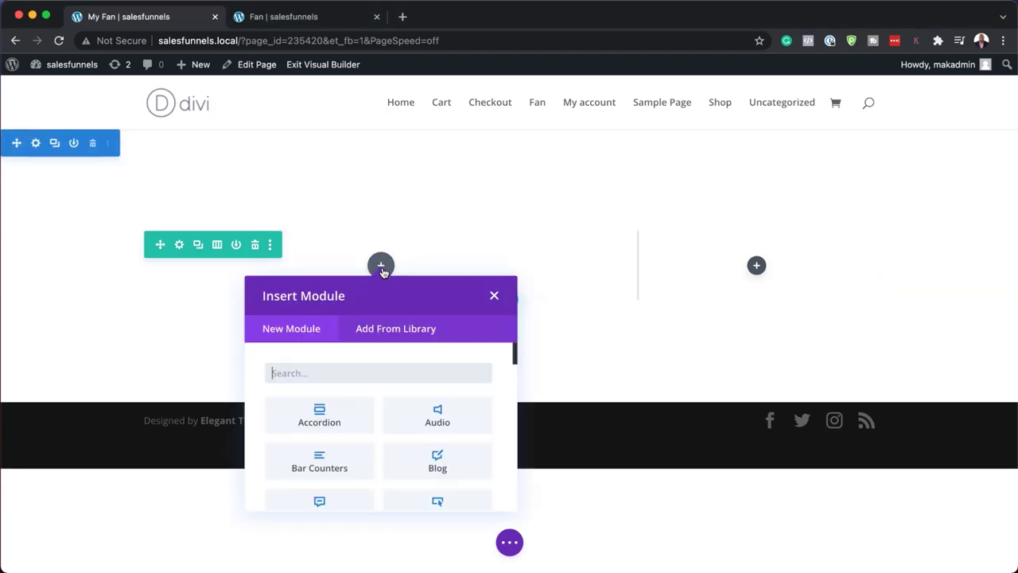
text(tex)
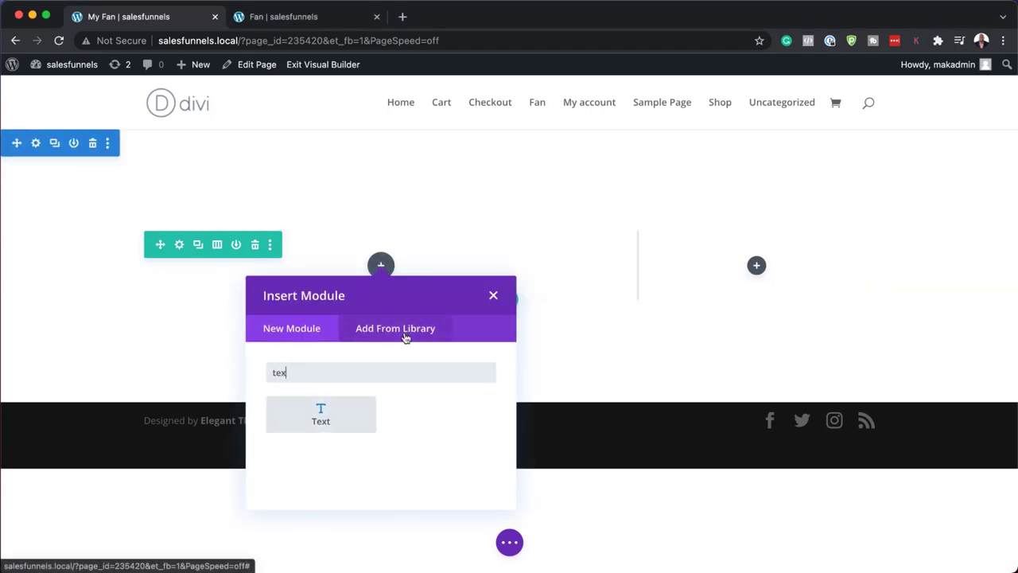
click(331, 425)
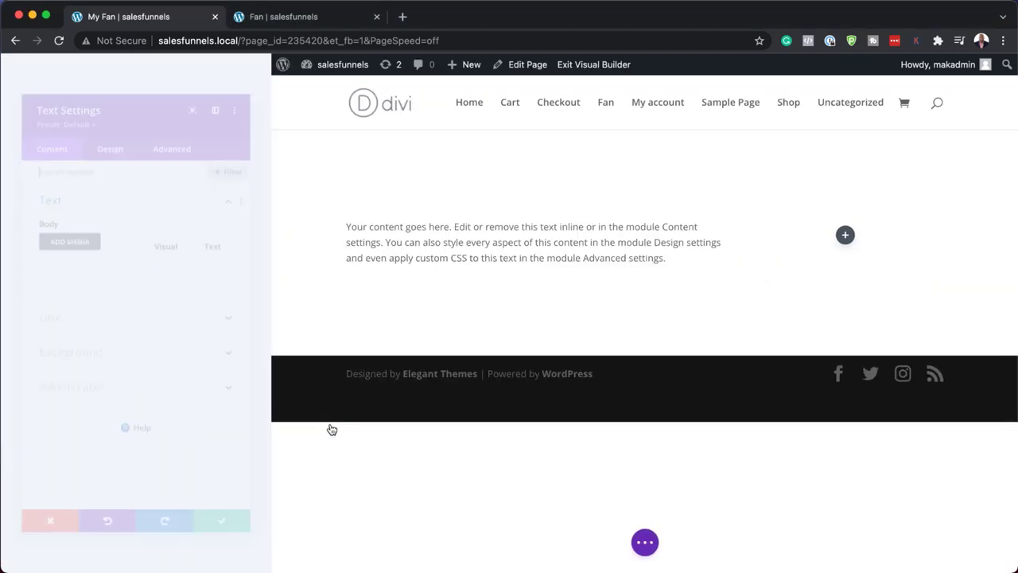
drag(179, 409, 2, 321)
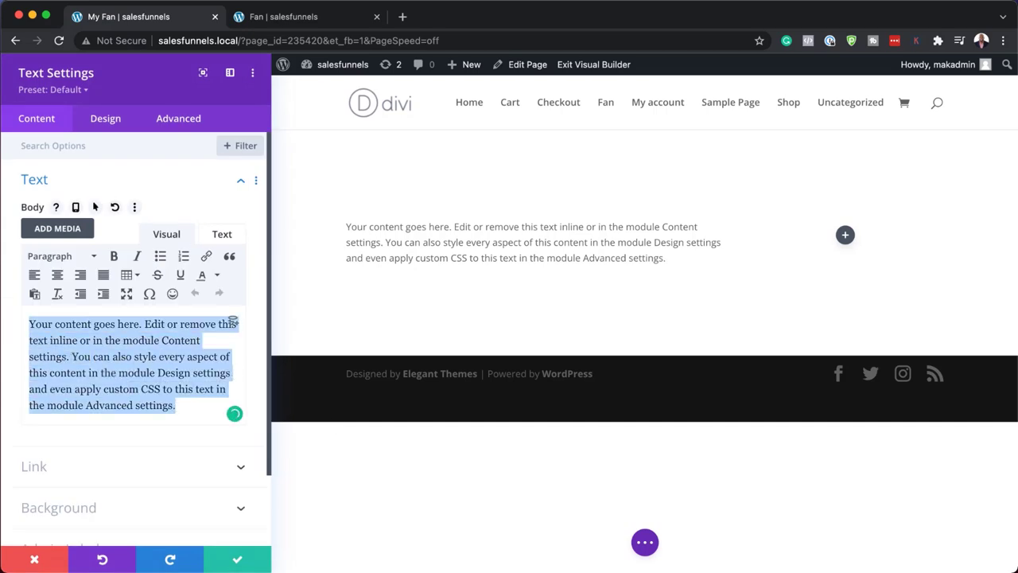
text(Our Gallery)
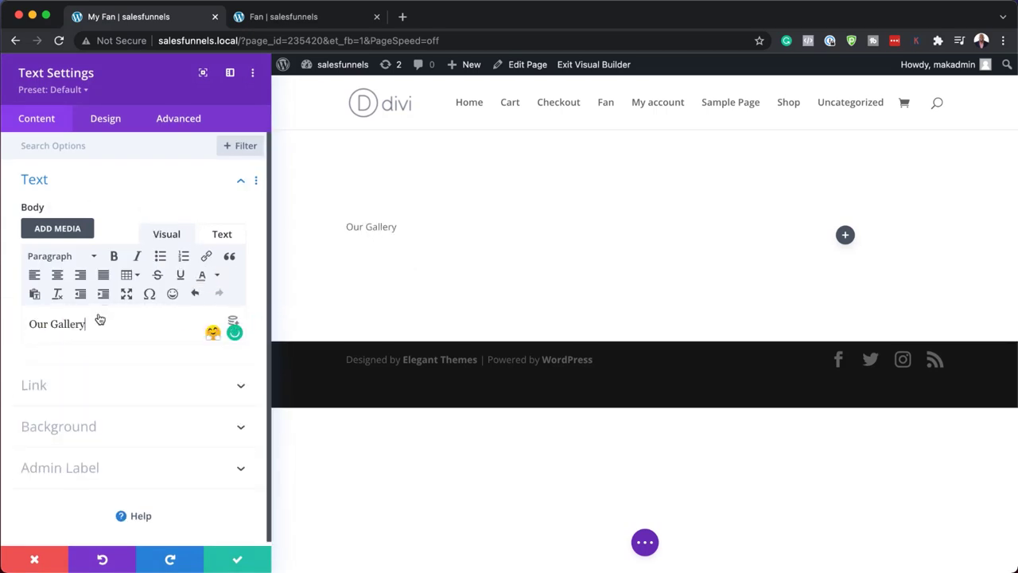
Format the "Our Gallery" text as Heading 1.
drag(89, 323, 25, 324)
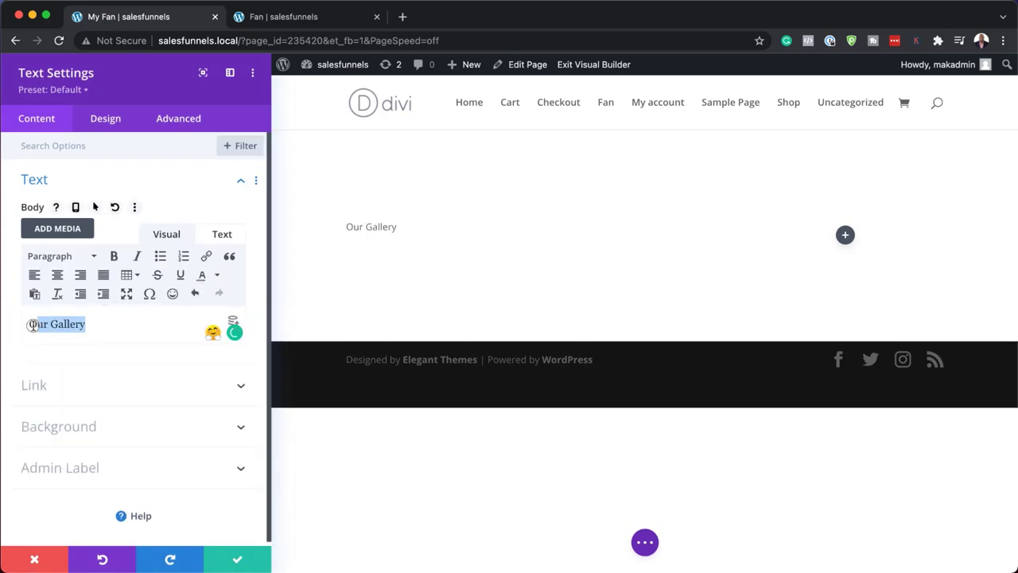
click(55, 263)
click(86, 307)
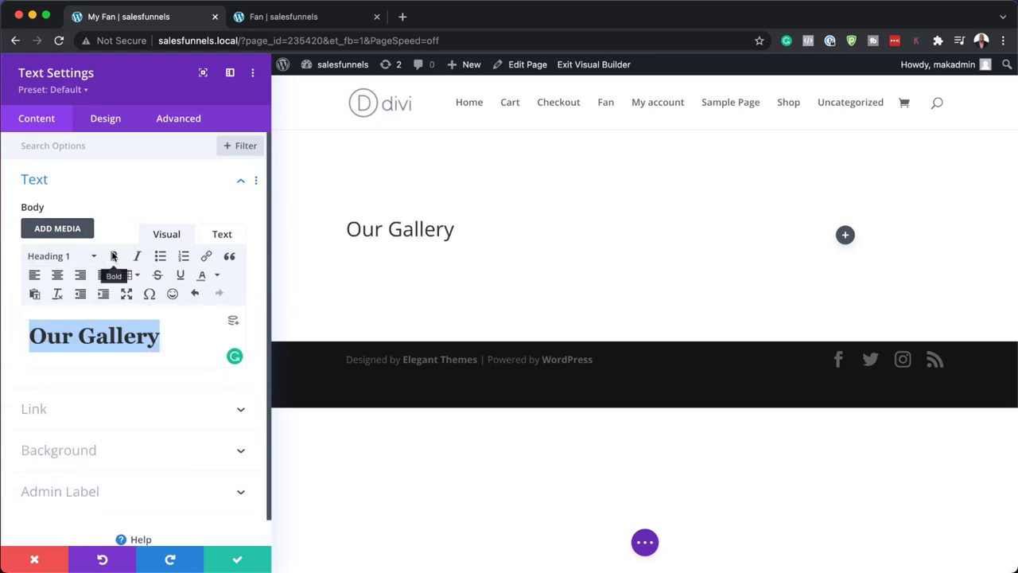
Set the H1 heading font of the "Our Gallery" text module to Bellefair.
click(119, 124)
click(69, 223)
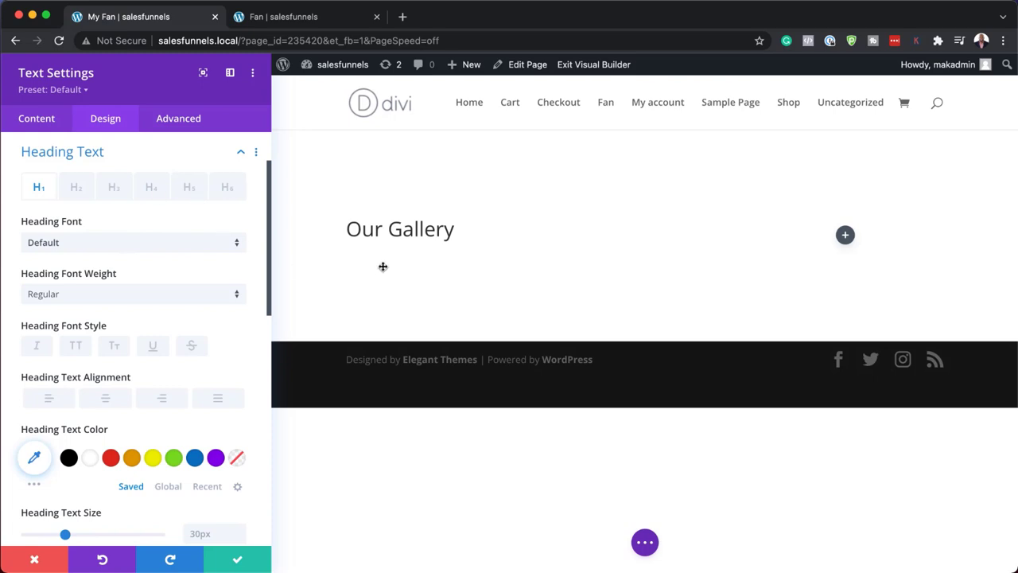
click(346, 223)
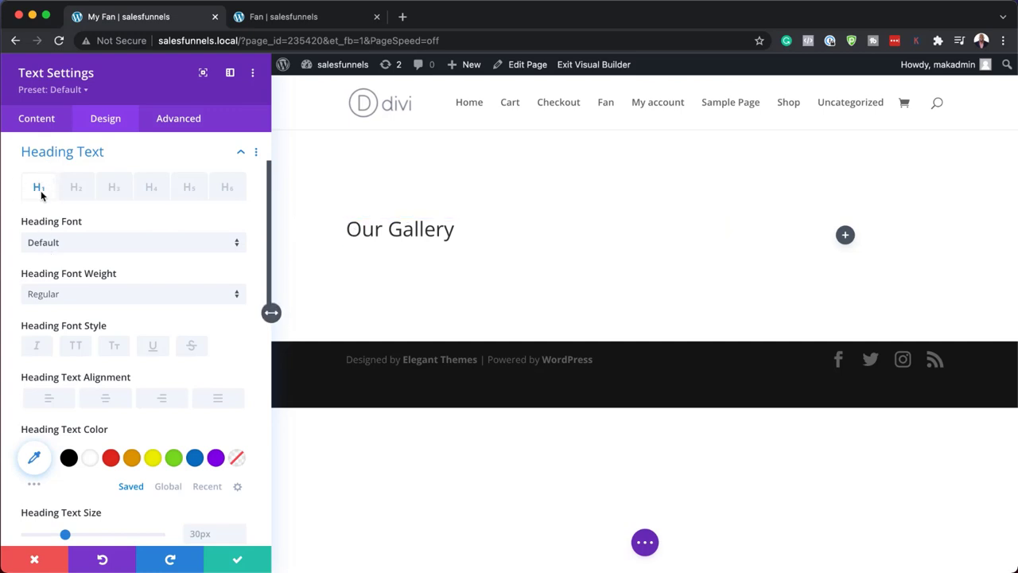
click(77, 247)
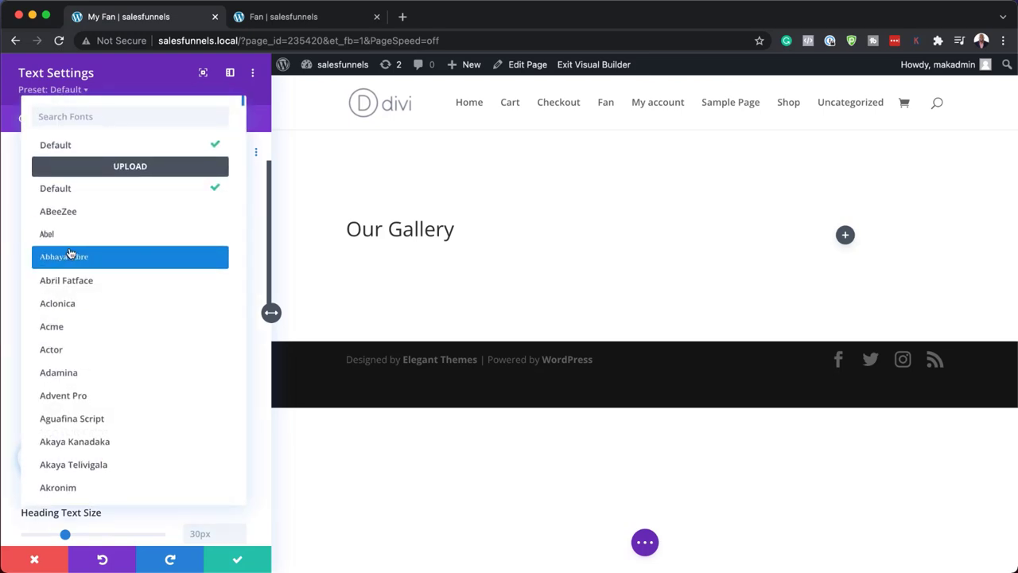
text(belle)
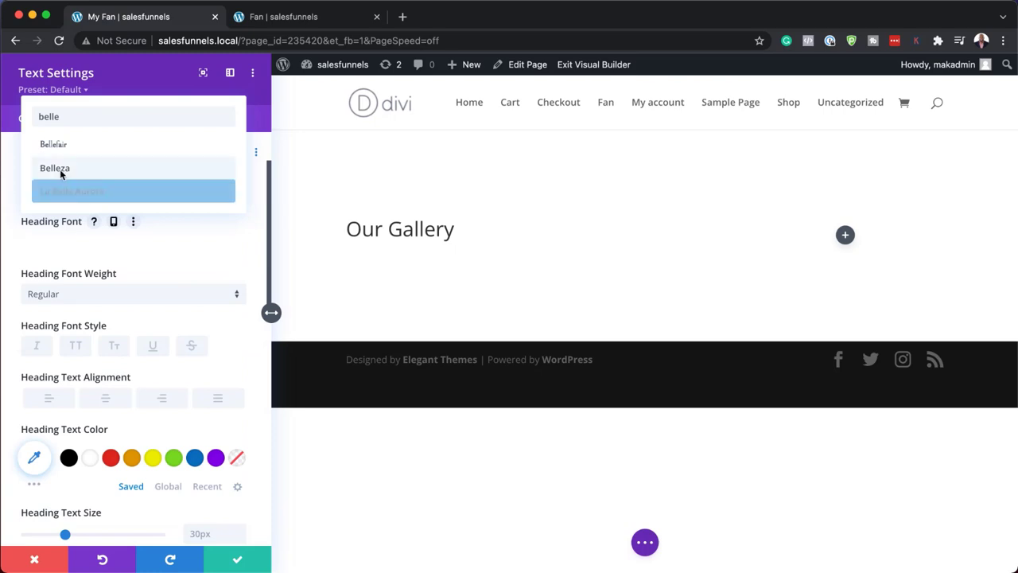
click(59, 146)
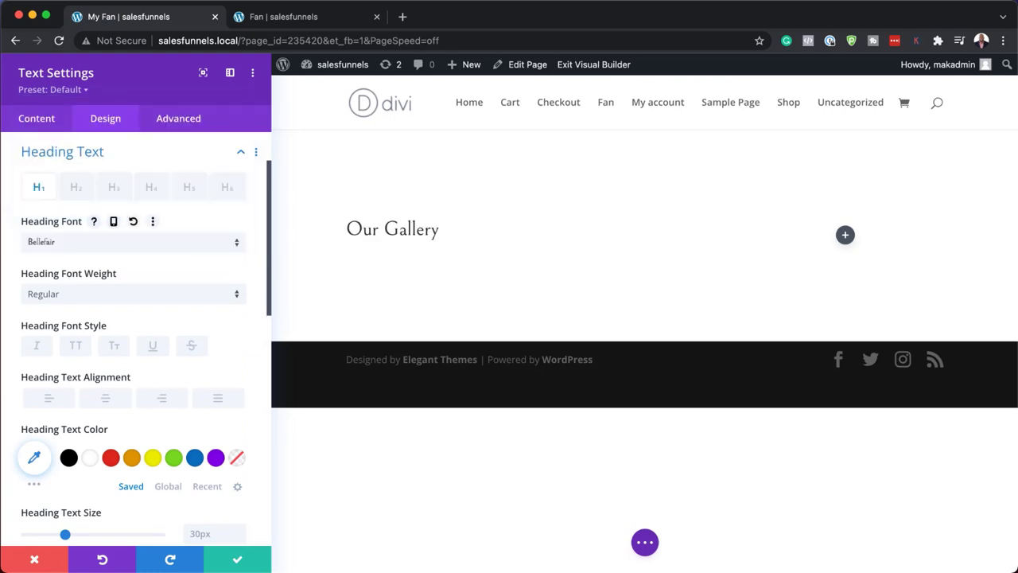
Right-align the "Our Gallery" heading and set its text size to 150px.
click(165, 400)
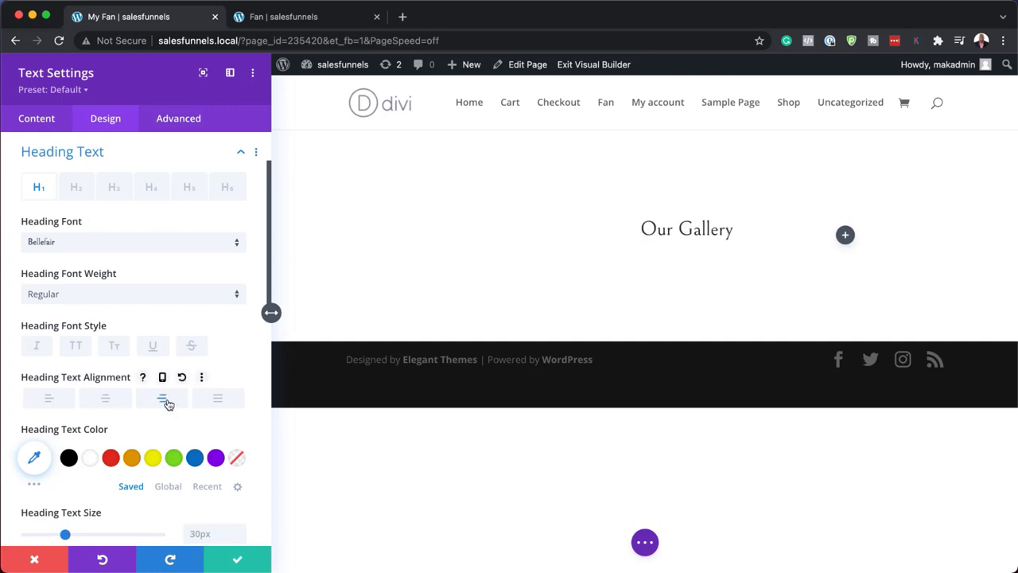
scroll(118, 438, down, 4)
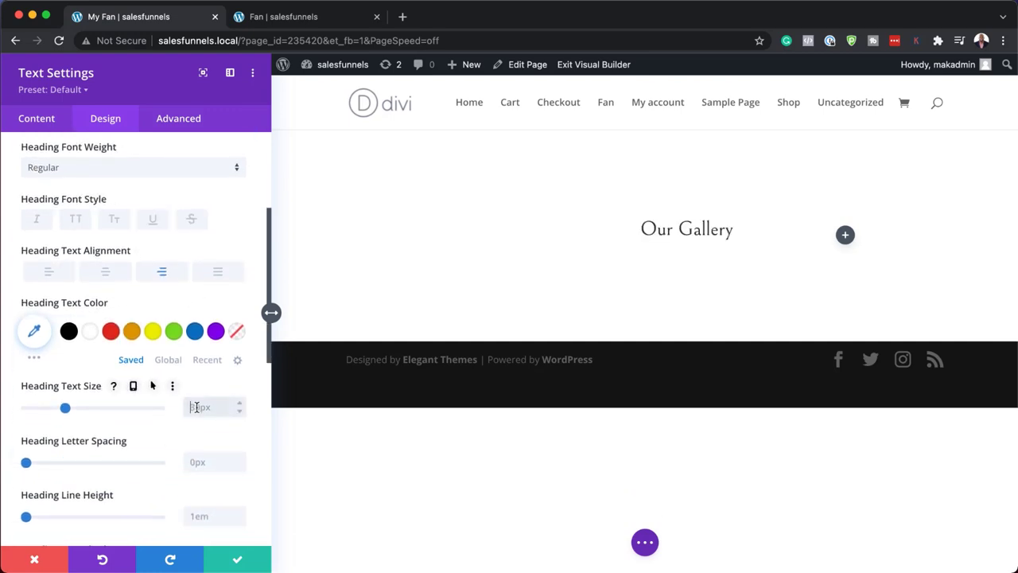
text(px)
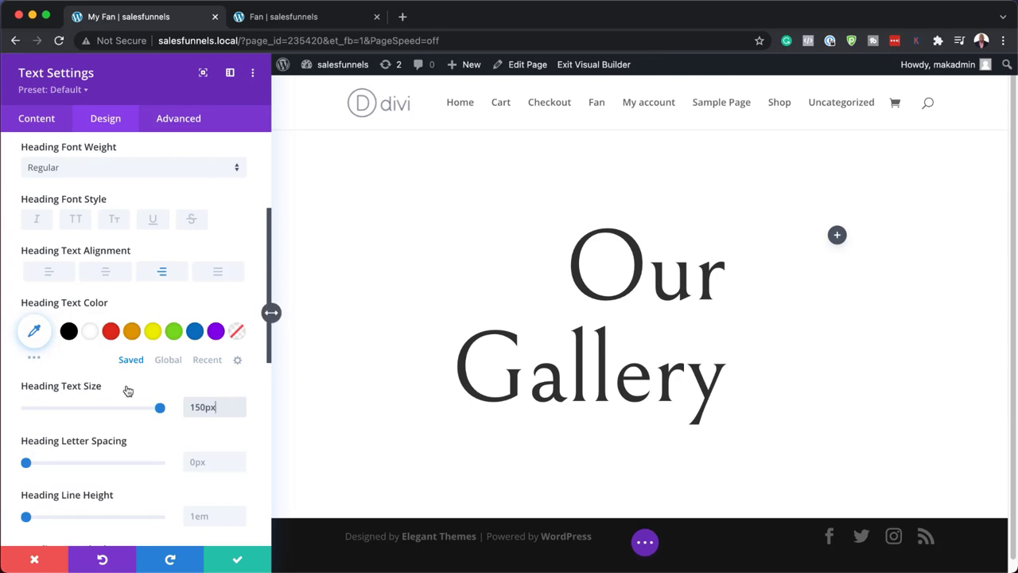
Set the "Our Gallery" heading's text size for tablet to 110px.
mouse_move(150, 387)
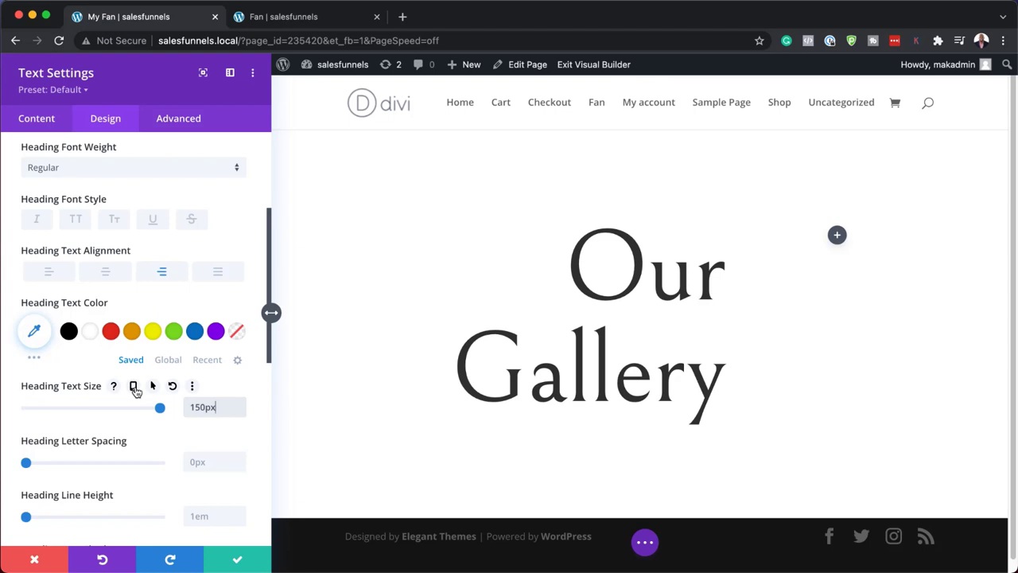
click(133, 387)
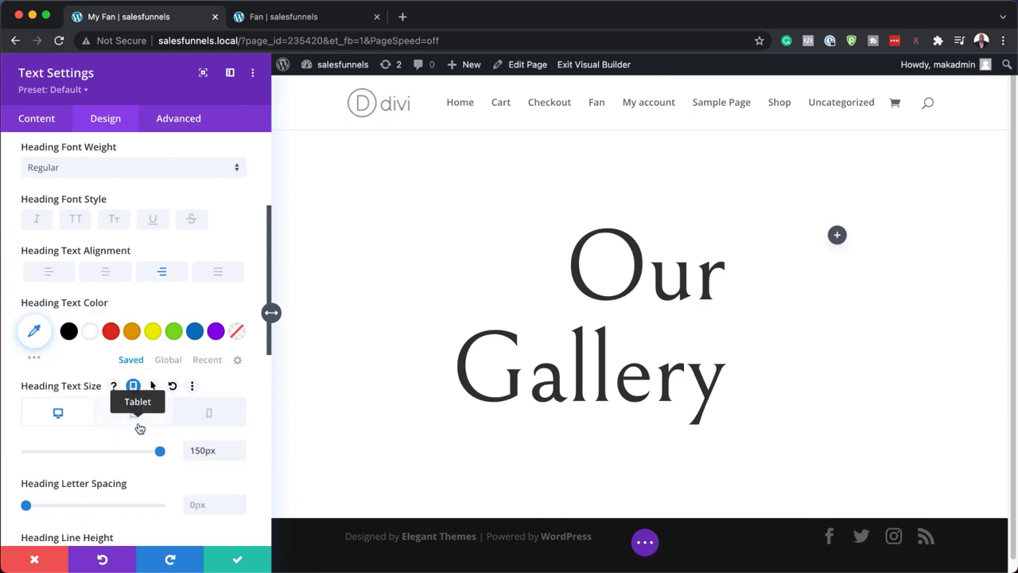
click(139, 420)
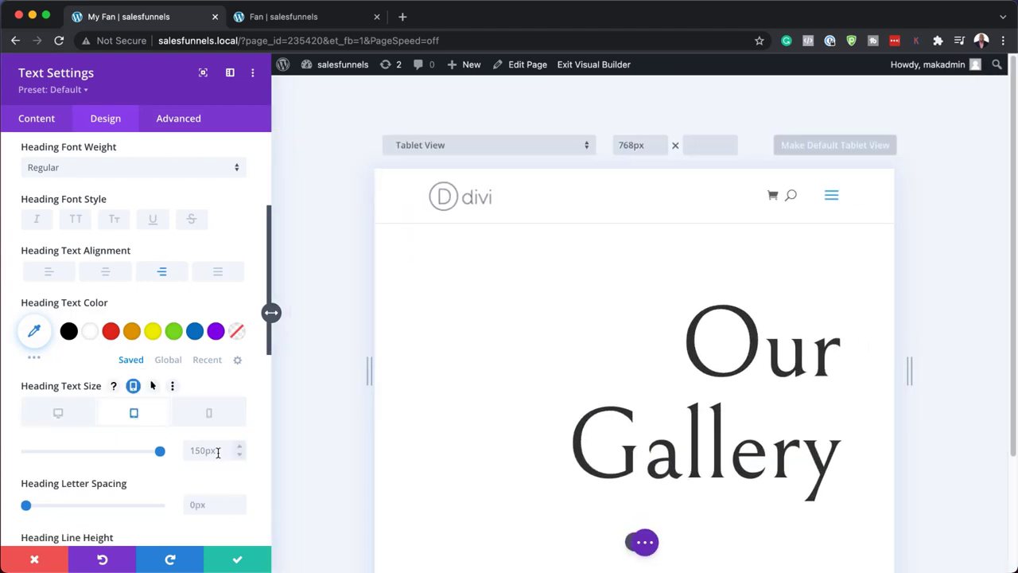
click(216, 450)
text(110)
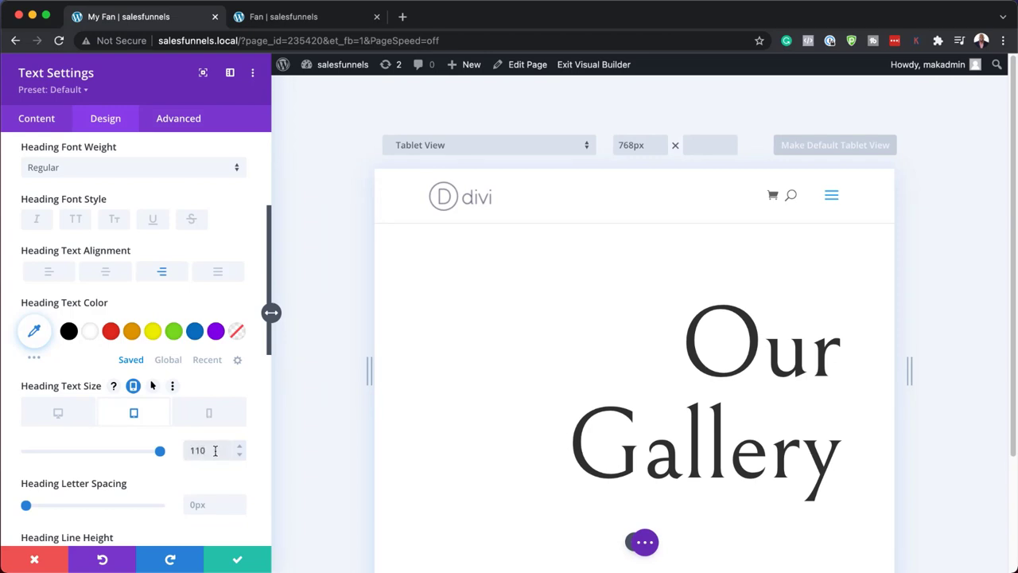
text(px)
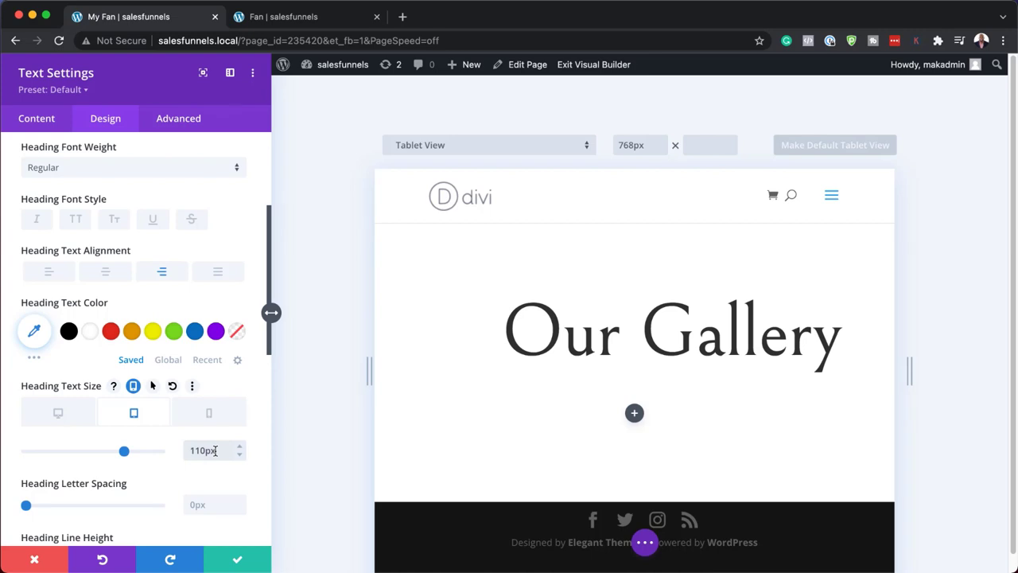
click(210, 415)
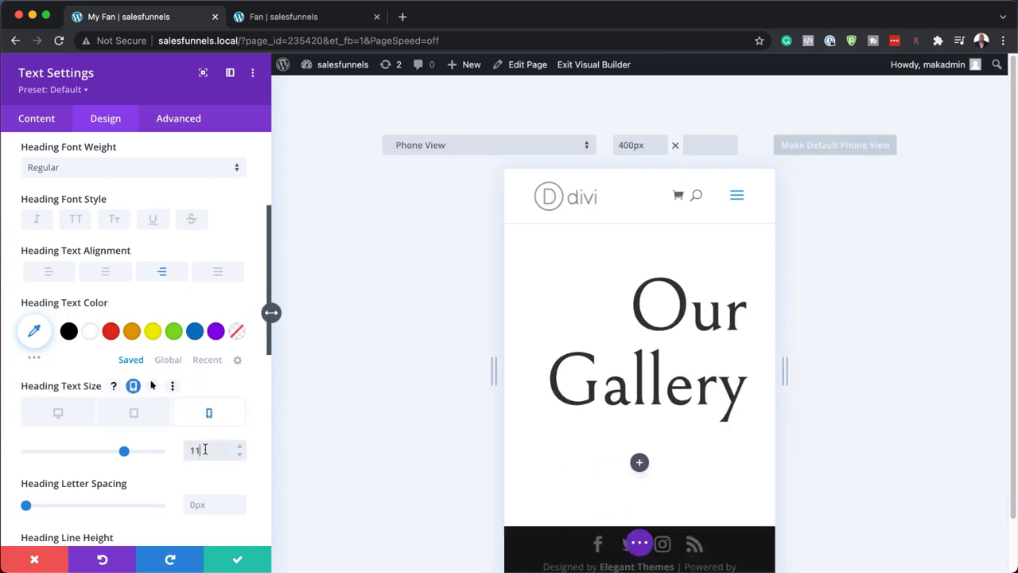
click(61, 414)
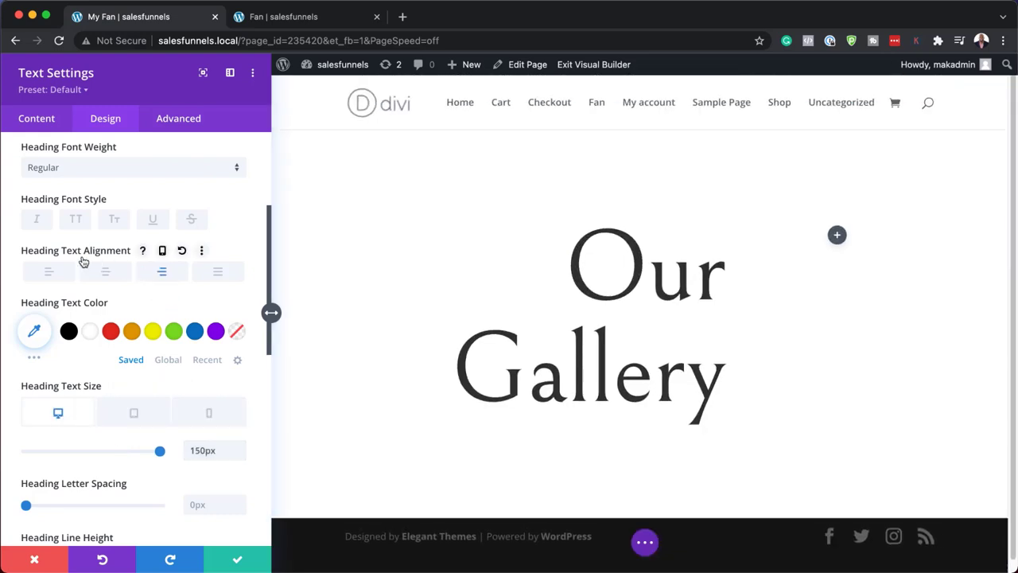
Set responsive alignment for the "Our Gallery" heading: centred on phone and left-aligned on desktop.
click(163, 251)
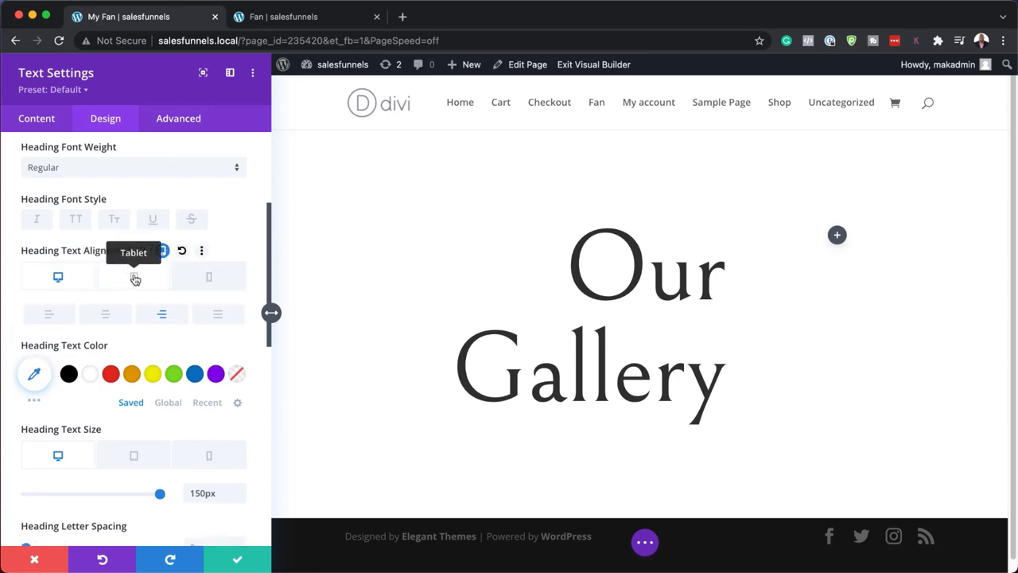
click(135, 278)
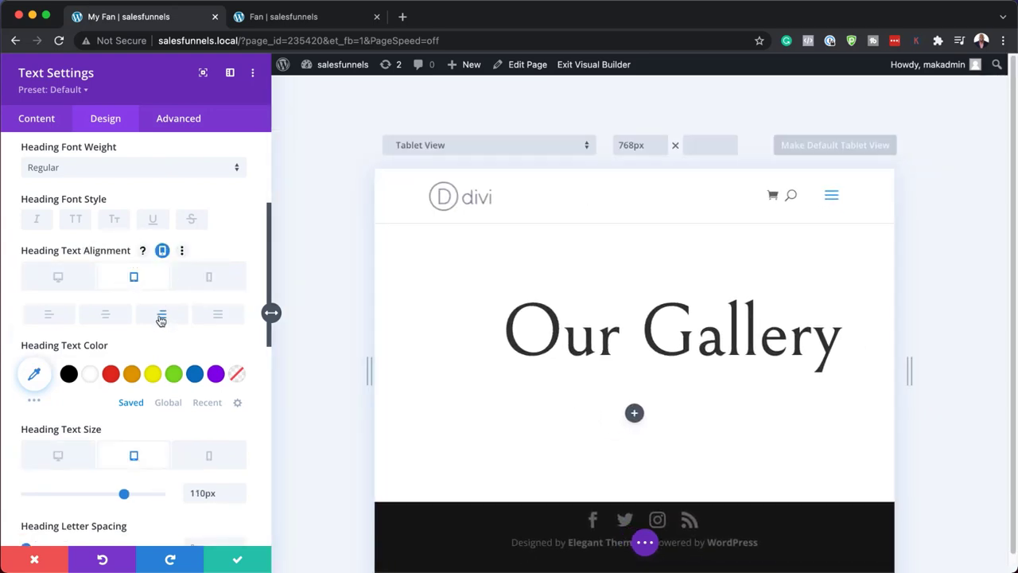
click(210, 282)
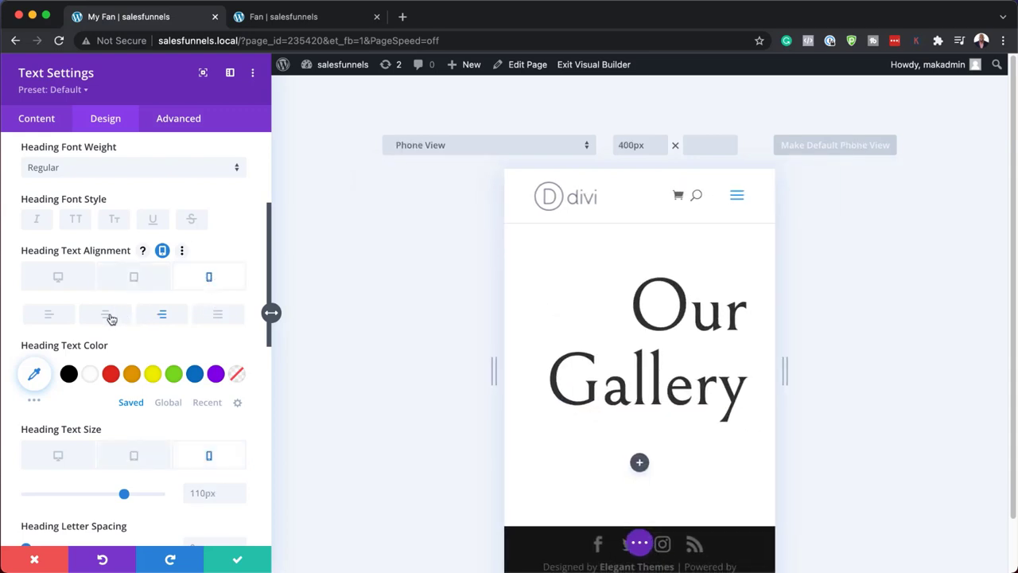
click(108, 320)
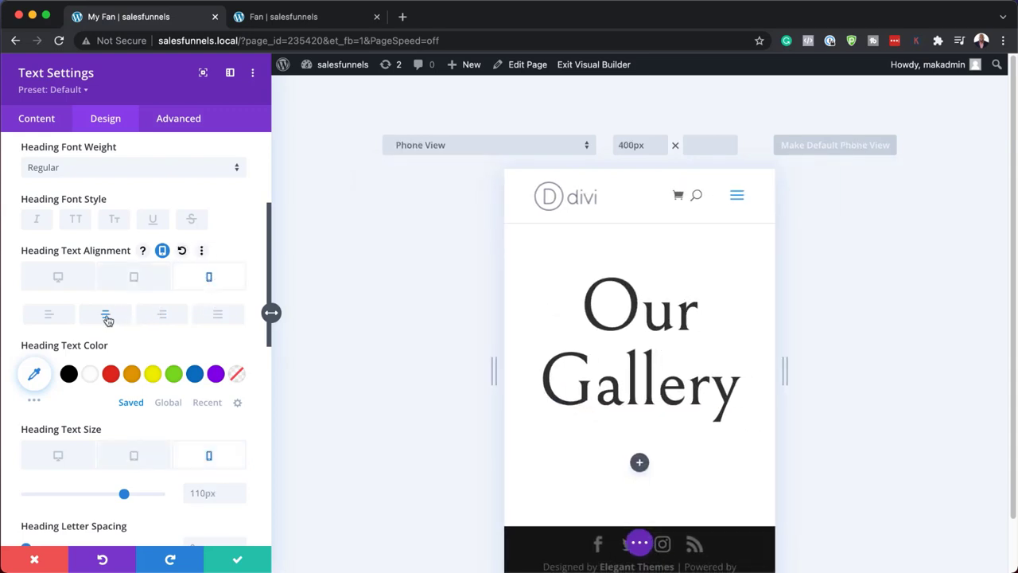
click(72, 281)
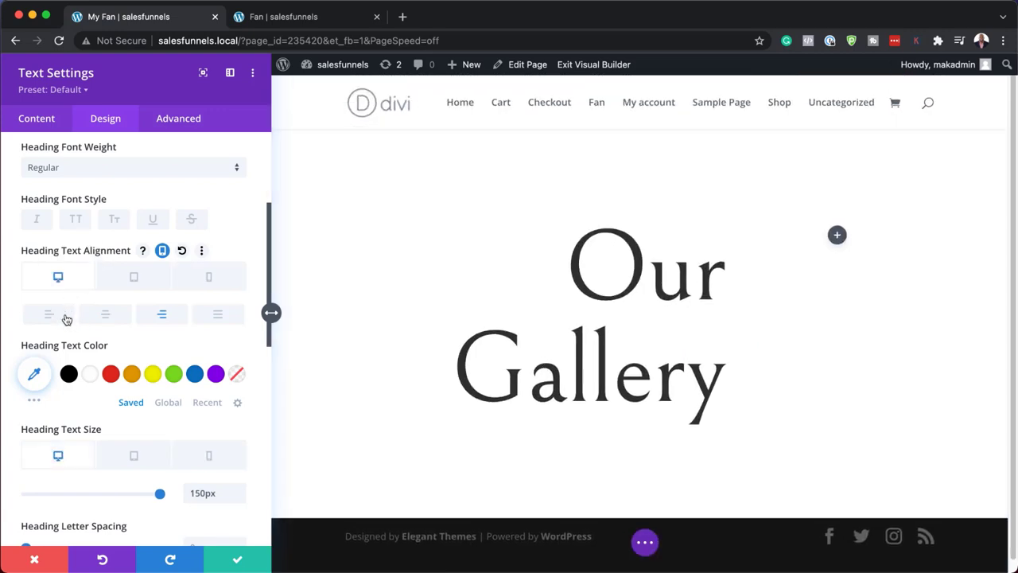
click(66, 317)
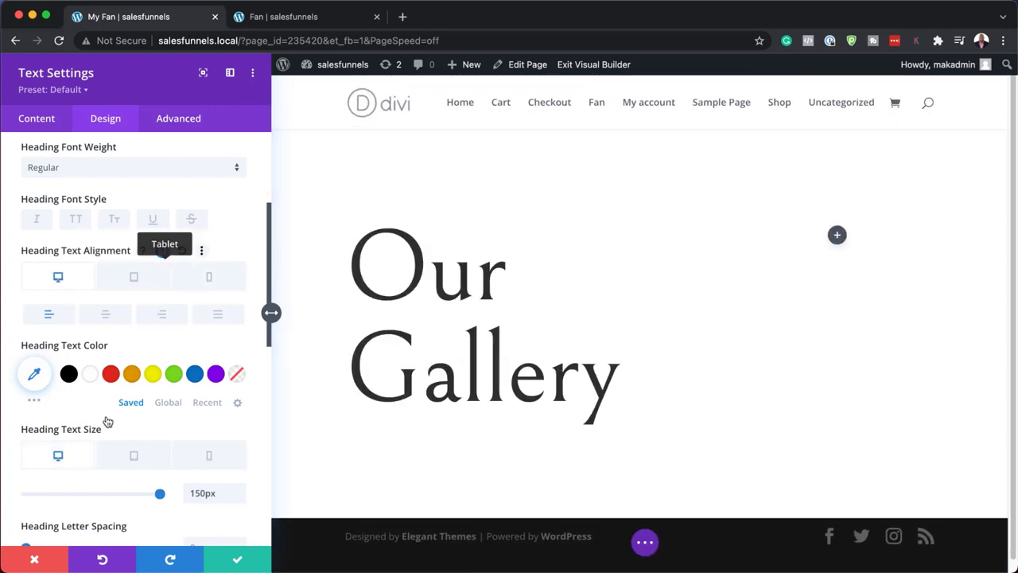
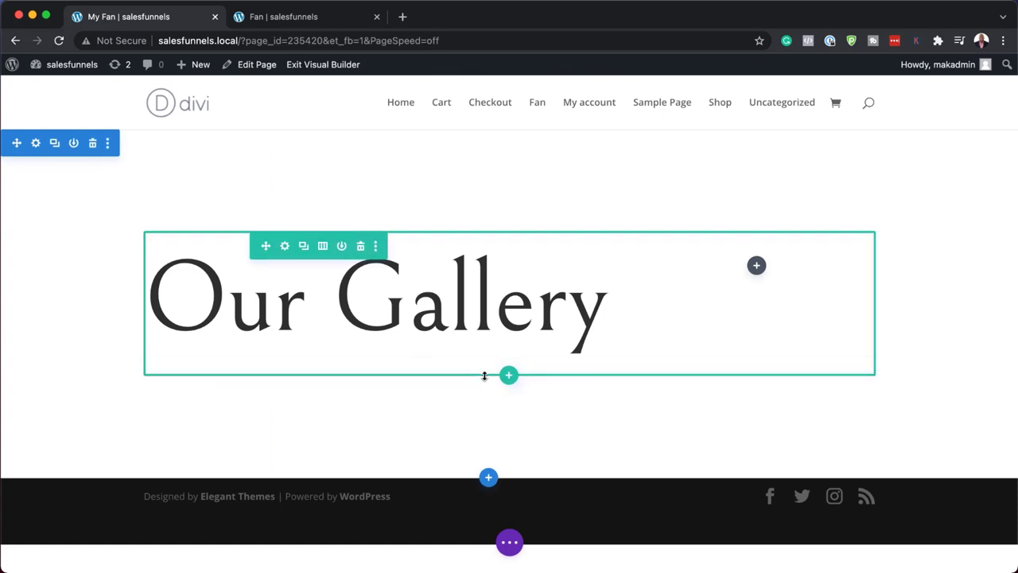
Add a Button module below the "Our Gallery" heading in the same column.
click(380, 335)
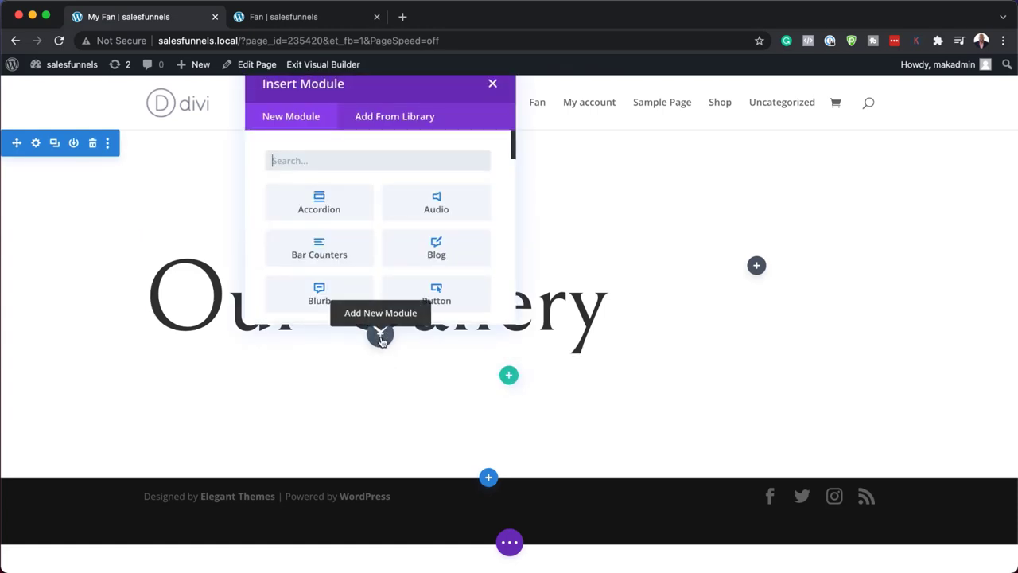
text(butt)
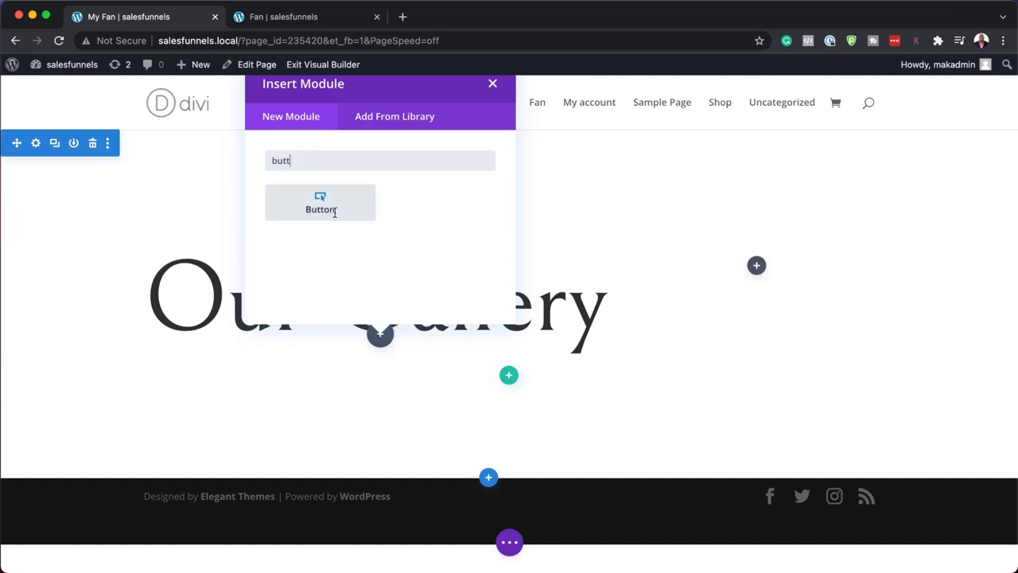
click(333, 213)
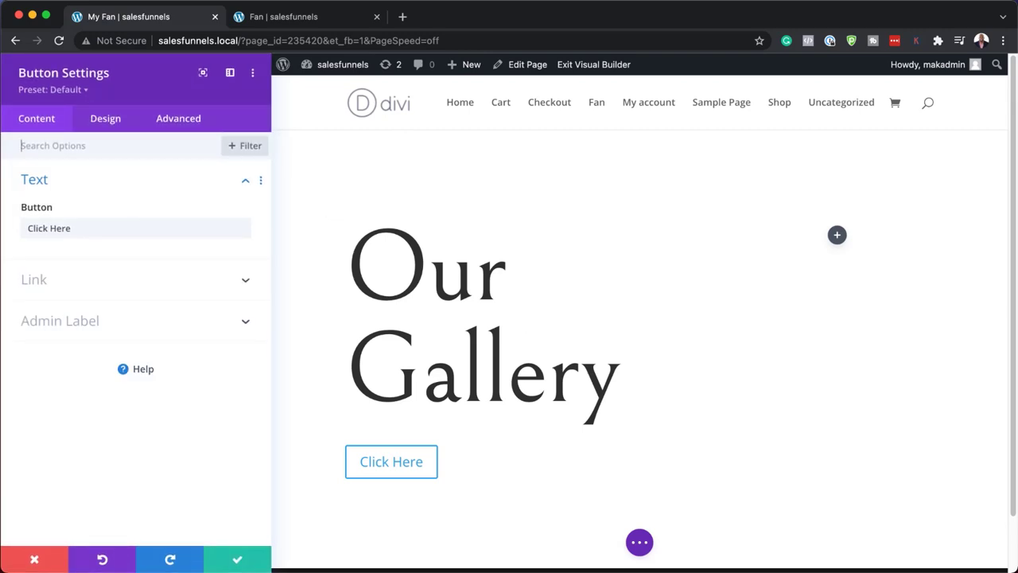
Set the button's text to "View Gallery" and its link URL to "#".
triple_click(86, 227)
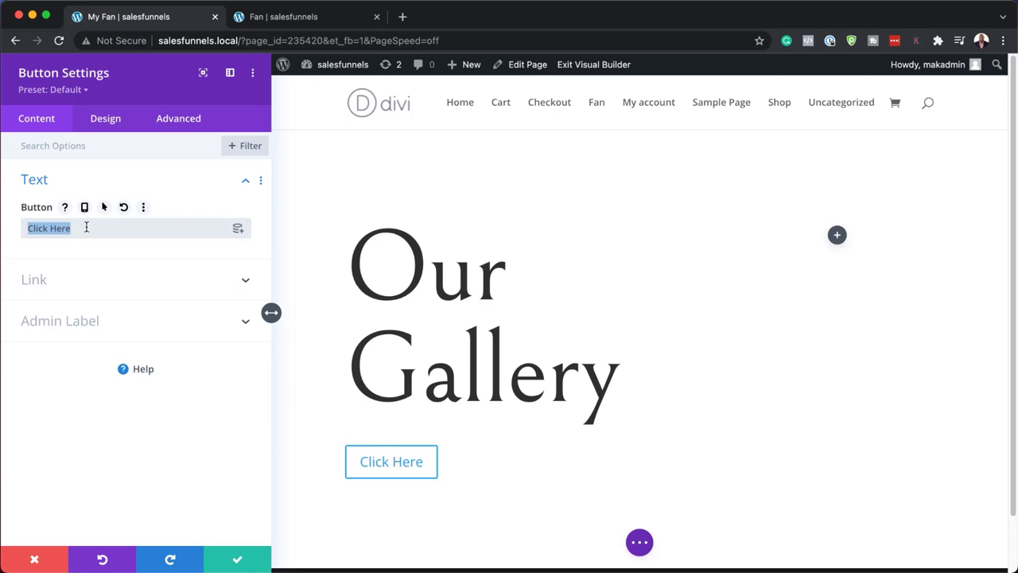
text(View Gallery)
click(38, 280)
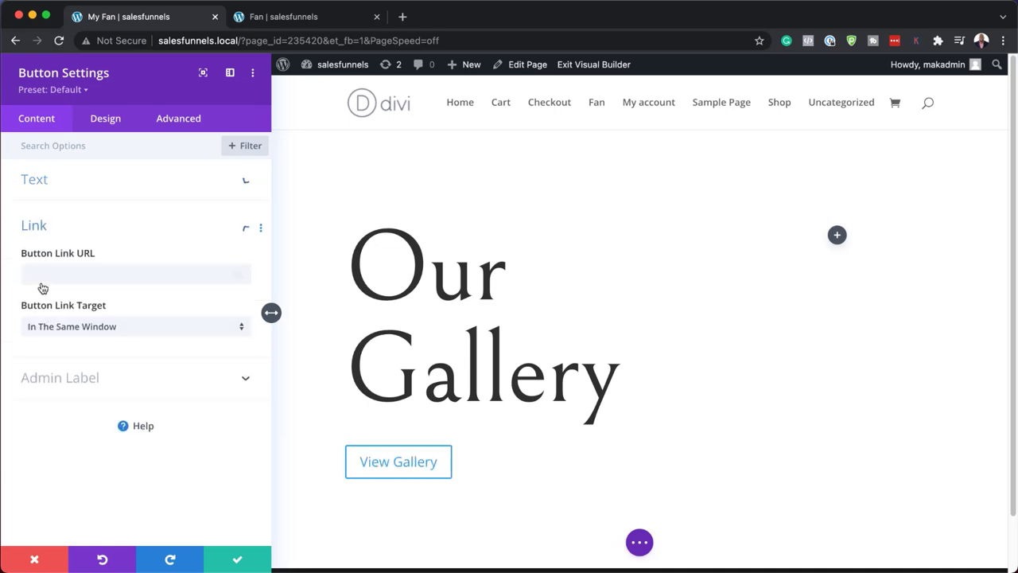
click(43, 275)
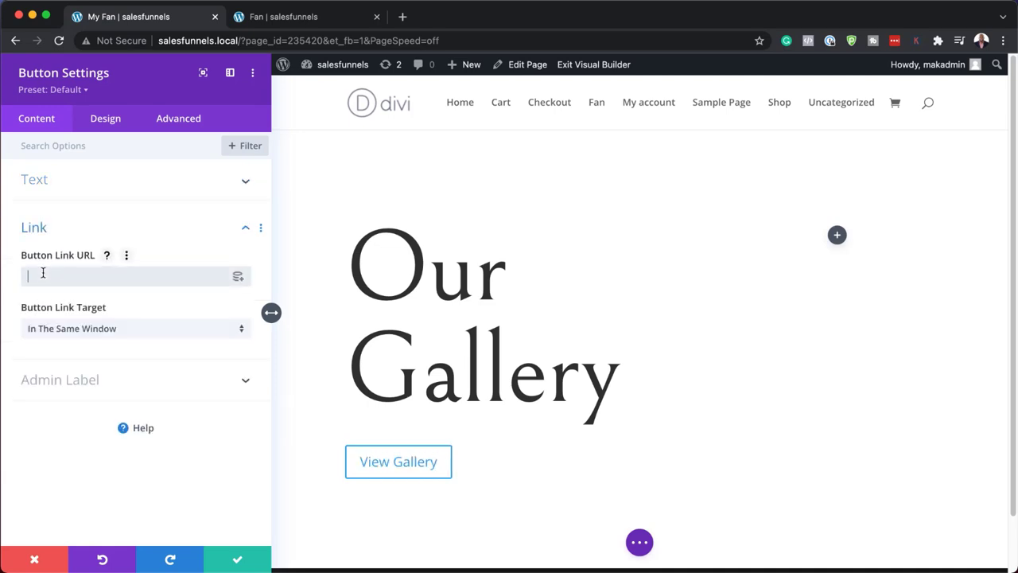
text(#)
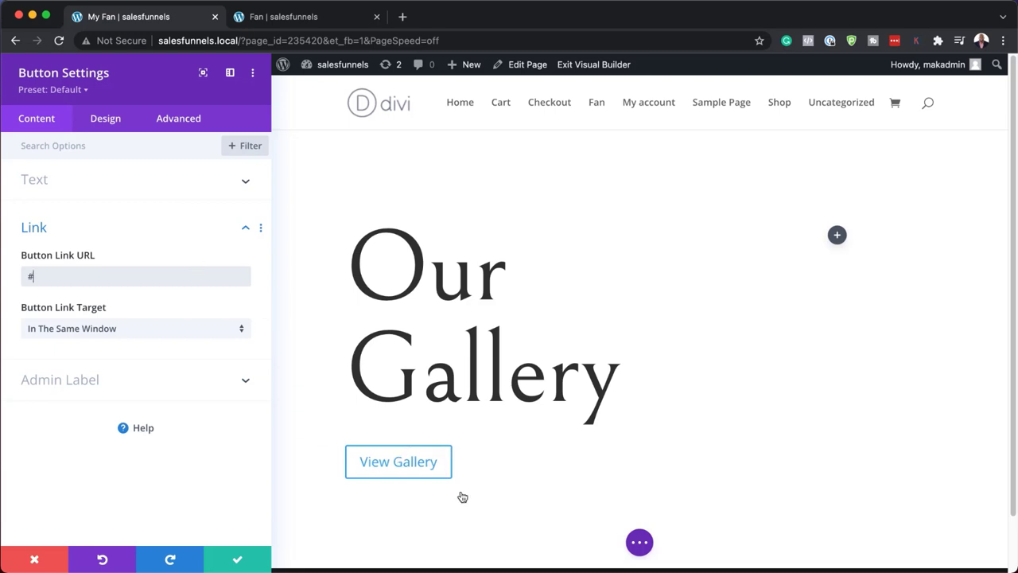
Enable custom styles for the "View Gallery" button and set its text size to 14px.
click(113, 123)
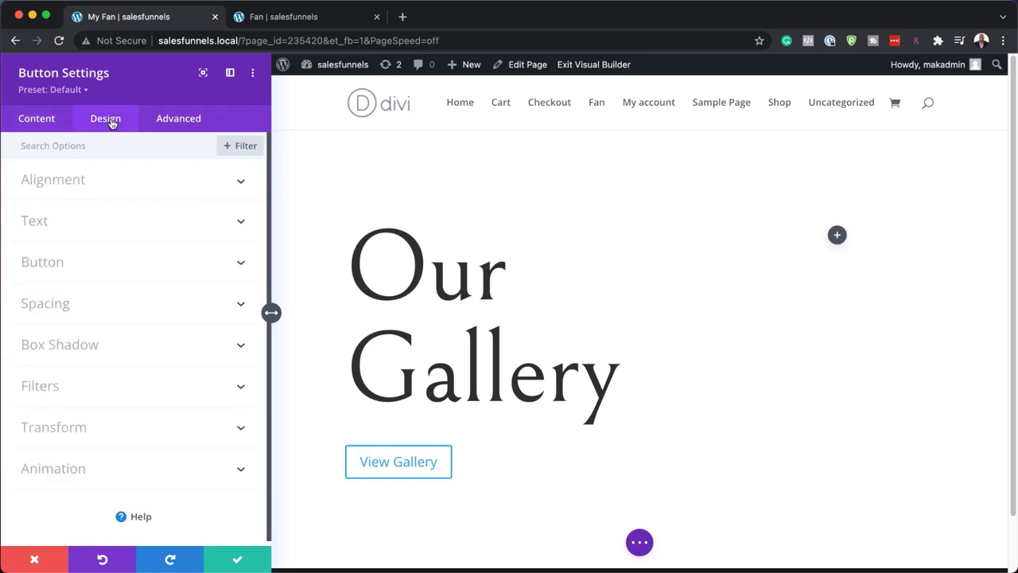
click(82, 267)
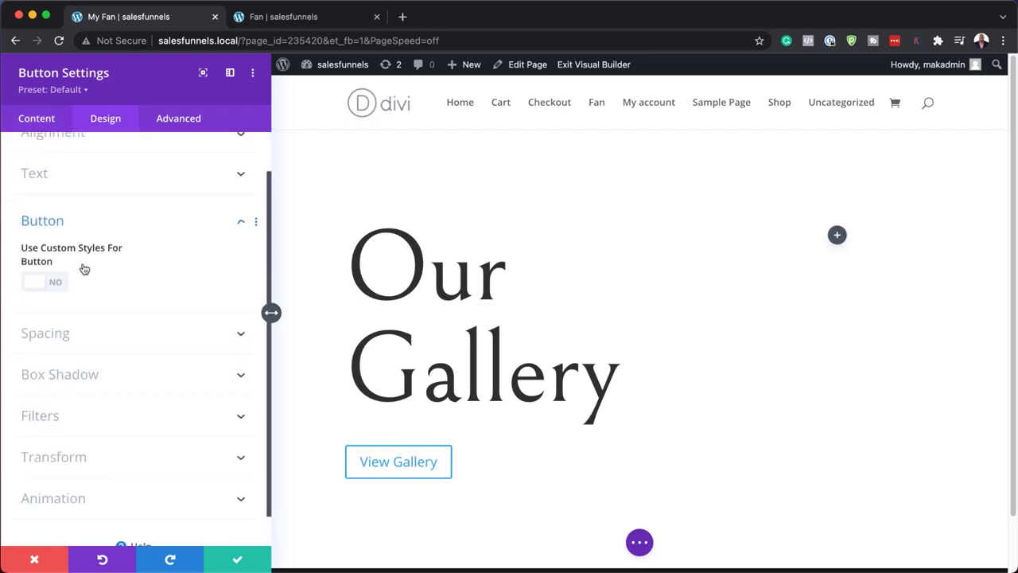
click(56, 249)
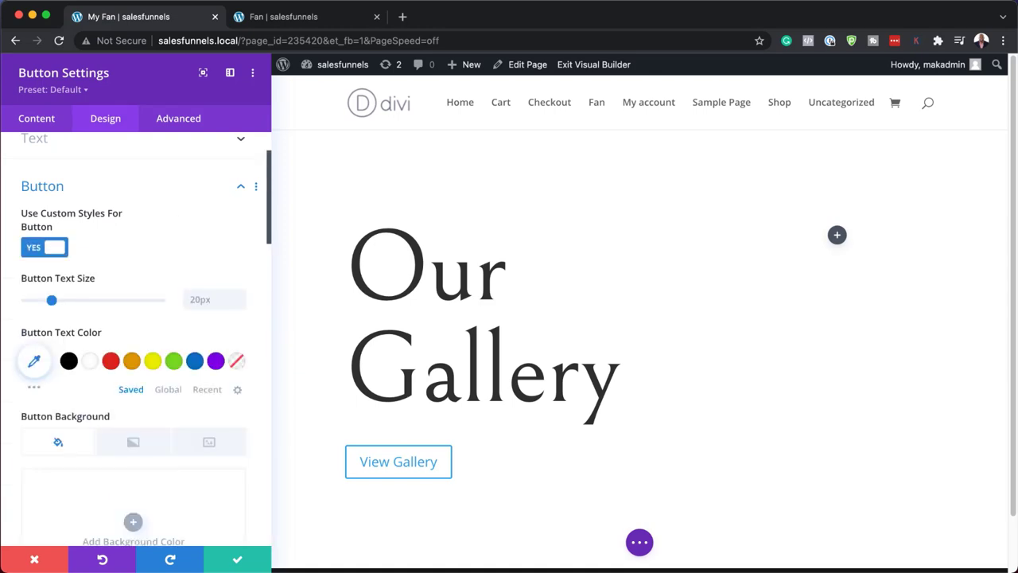
click(211, 299)
text(14px)
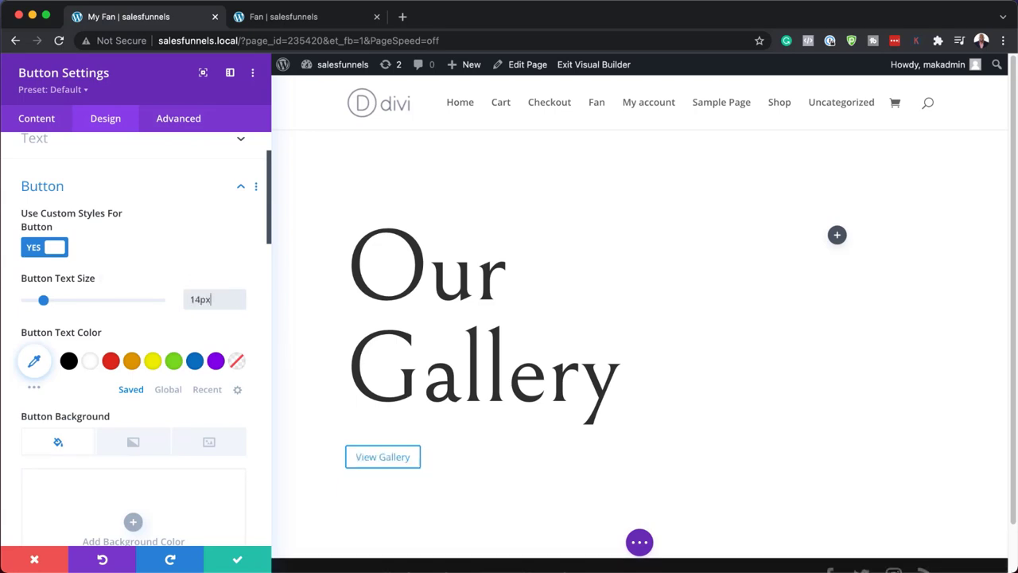
Give the "View Gallery" button white text and a #121212 background color.
click(90, 362)
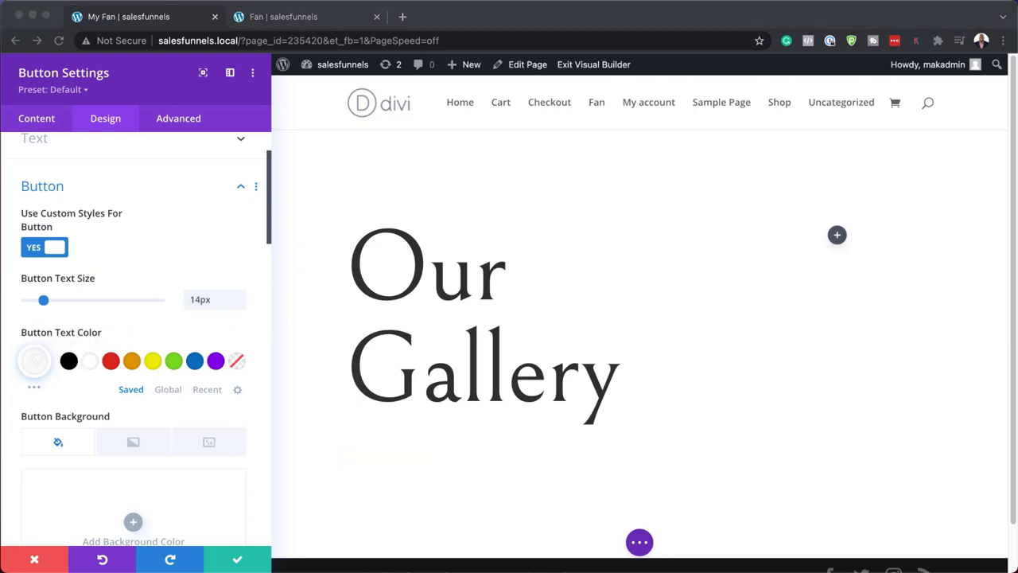
scroll(120, 479, down, 3)
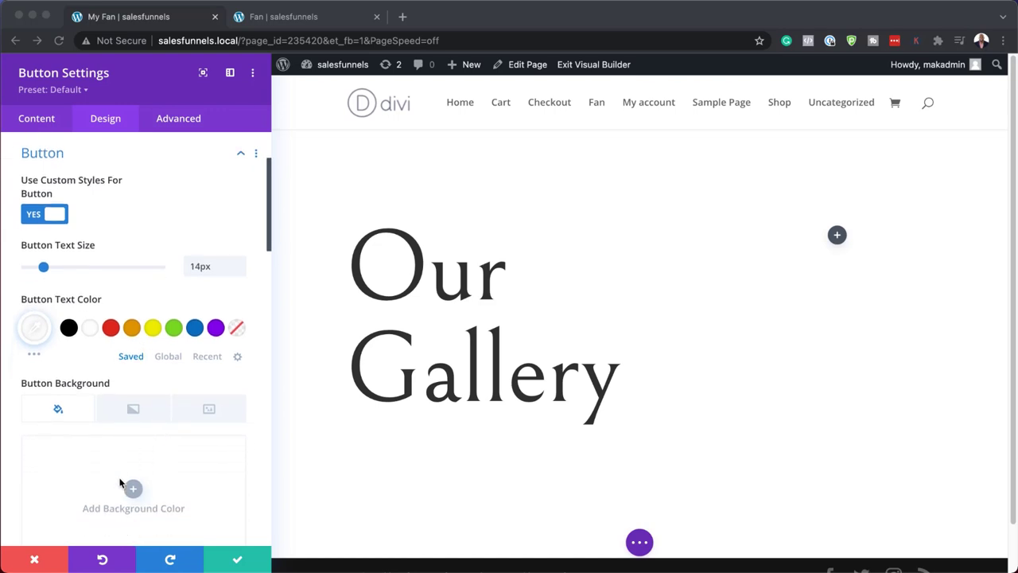
click(133, 408)
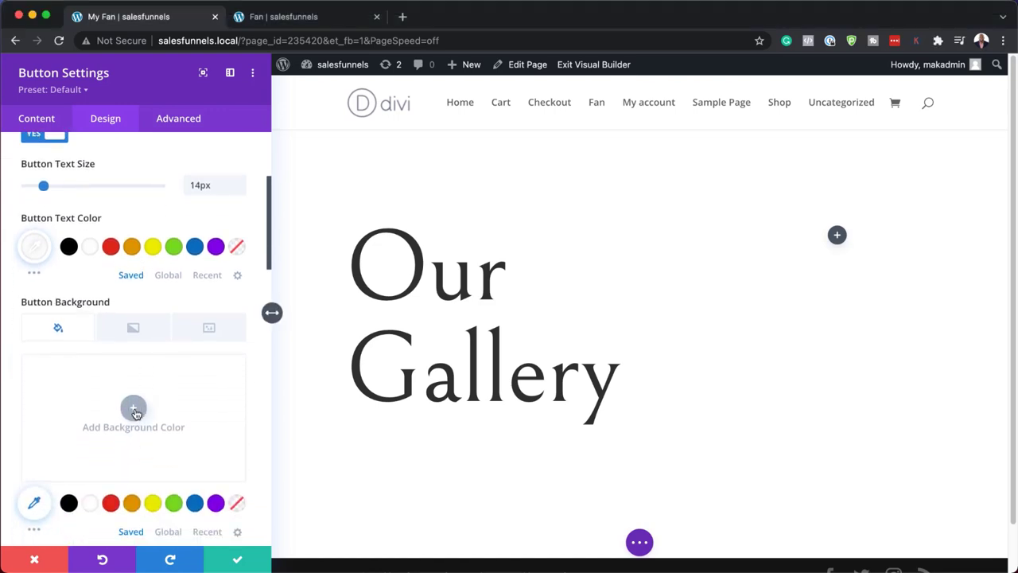
text(#121212)
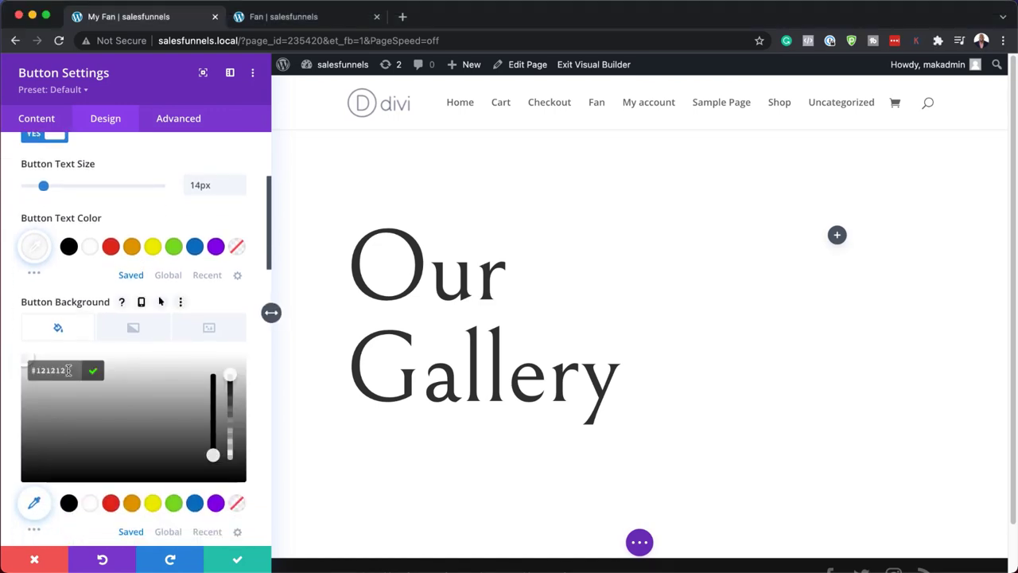
key(Return)
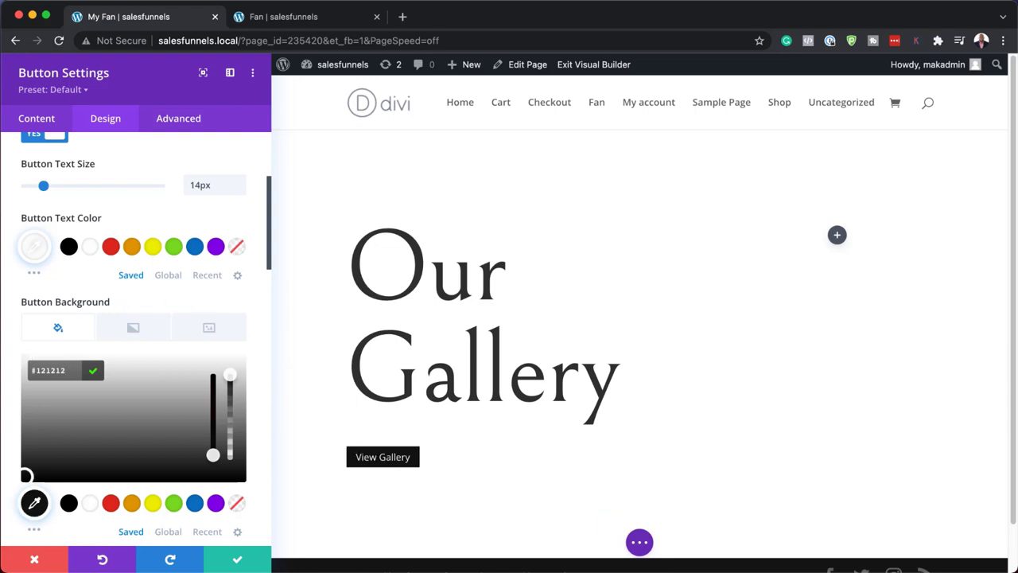
Set the "View Gallery" button's border width to 0px.
scroll(137, 459, down, 4)
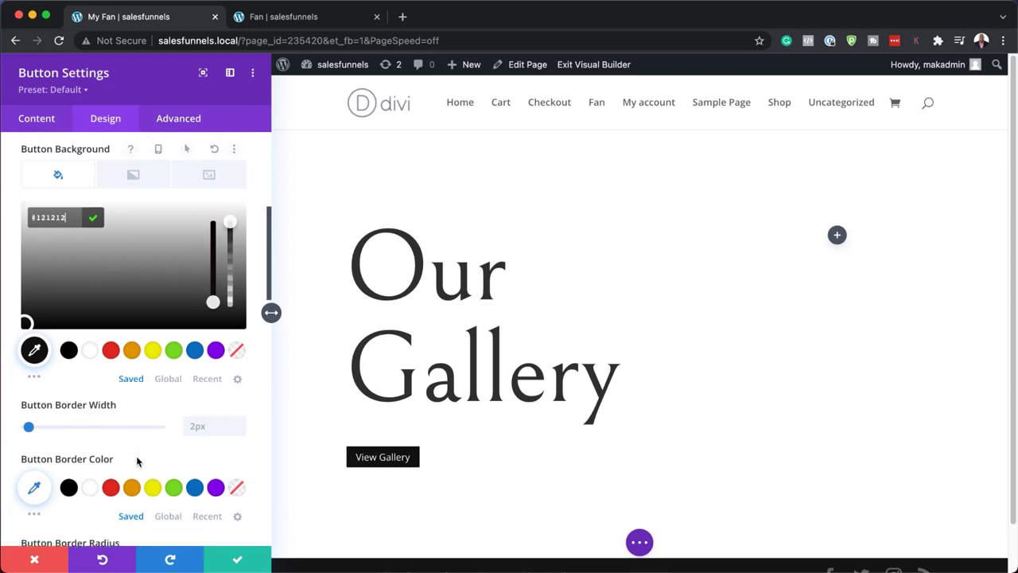
scroll(137, 461, down, 1)
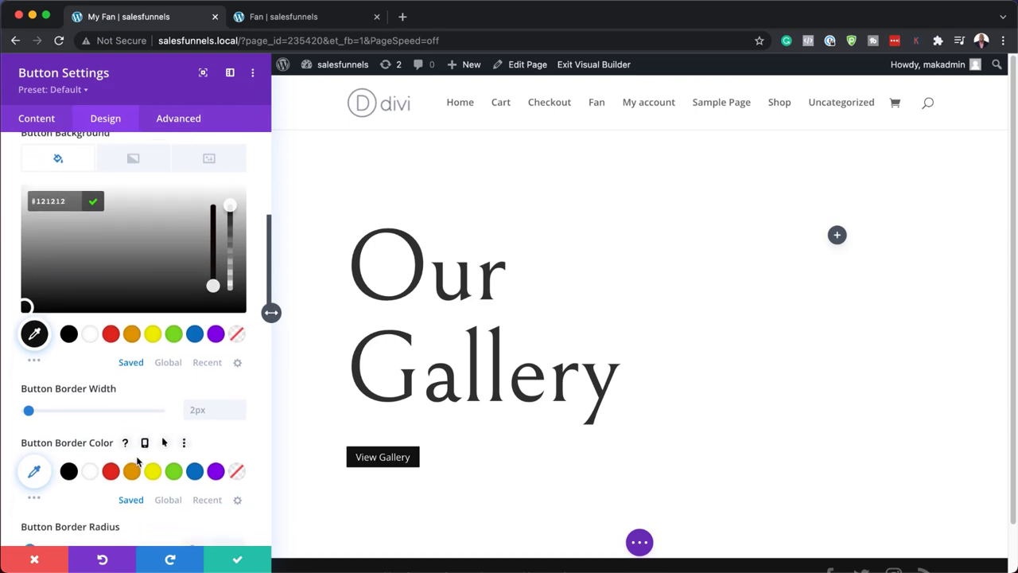
click(225, 409)
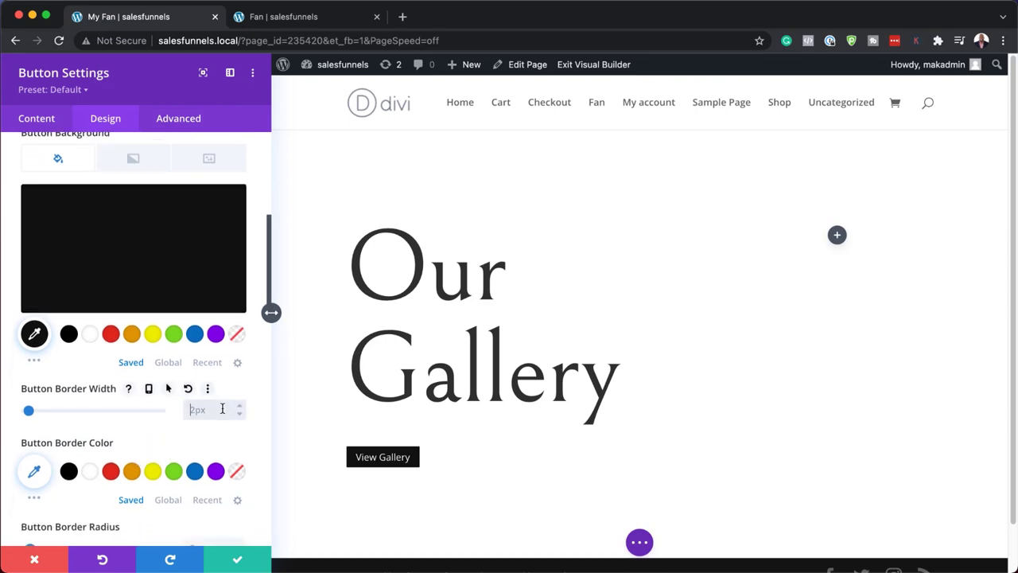
text(0)
key(Return)
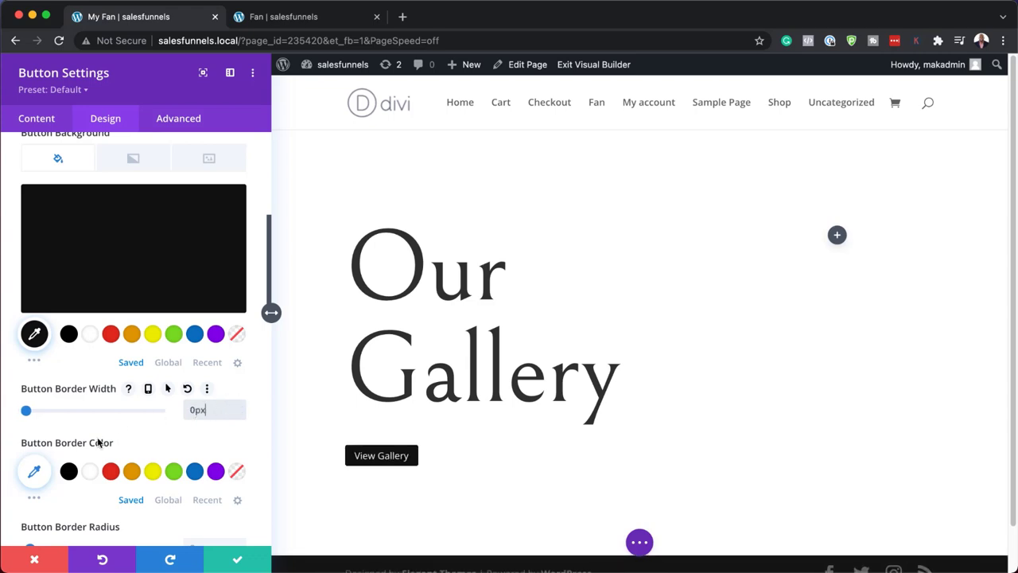
scroll(159, 467, down, 3)
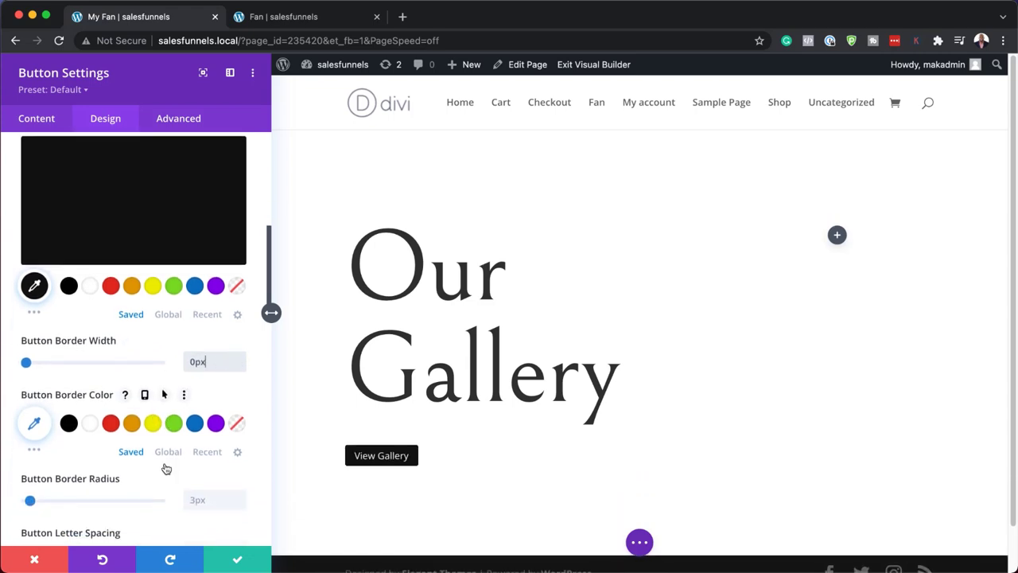
Set the "View Gallery" button's letter spacing to 3px.
scroll(218, 483, down, 1)
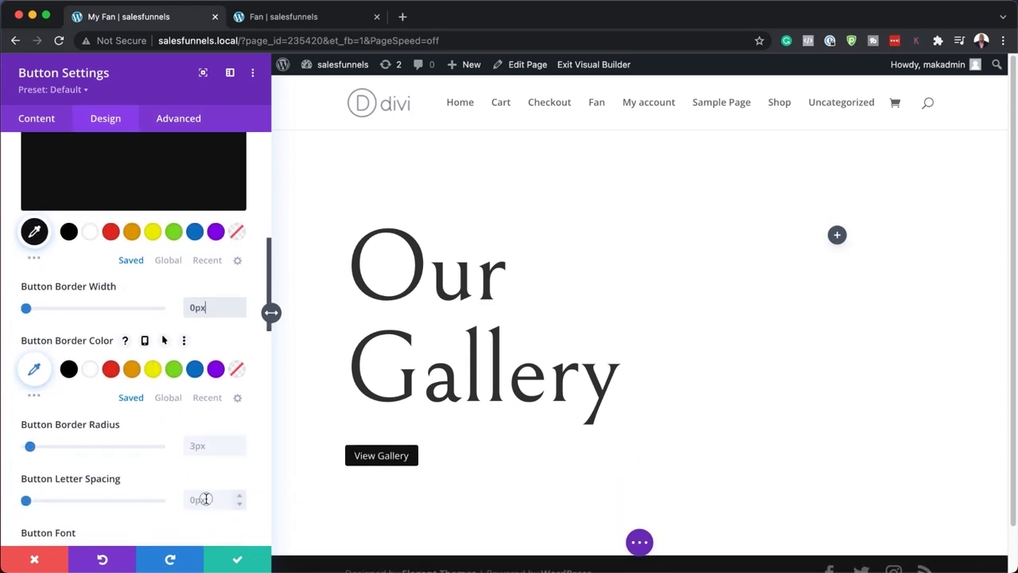
click(204, 497)
text(3)
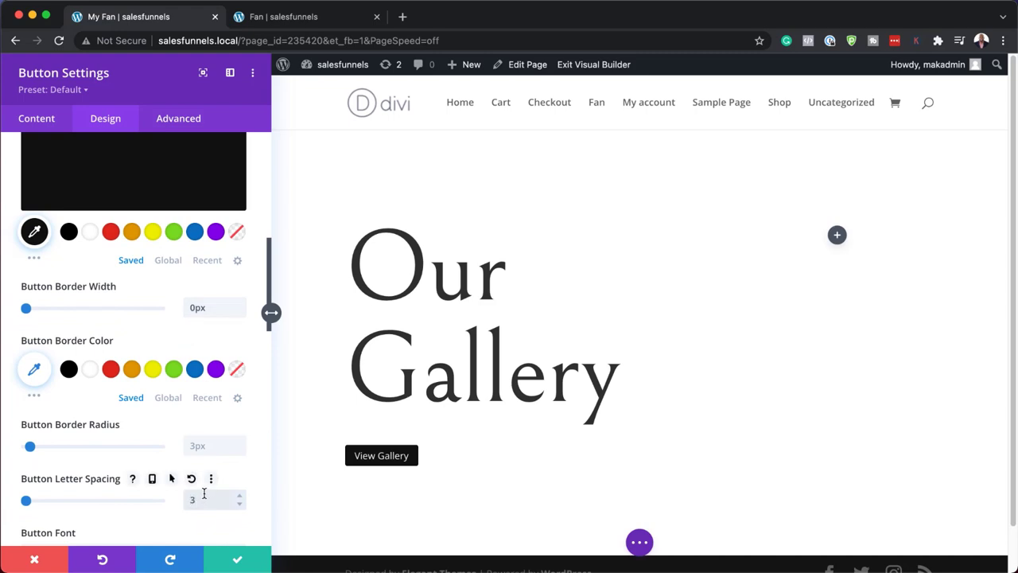
text(px)
Set the button's font to Montserrat and give its text the all-uppercase (TT) font style.
scroll(191, 481, down, 4)
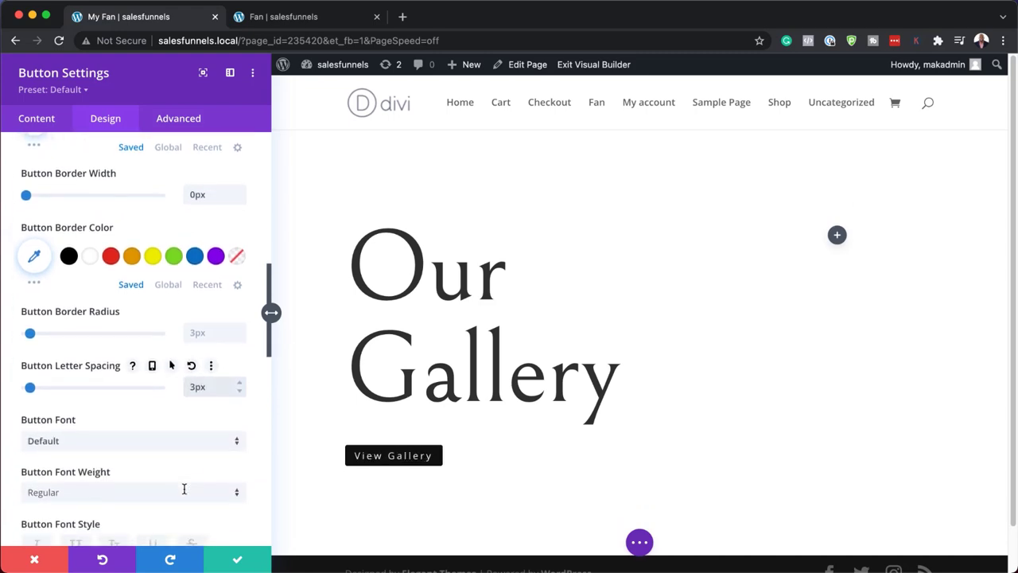
scroll(183, 488, down, 1)
click(125, 422)
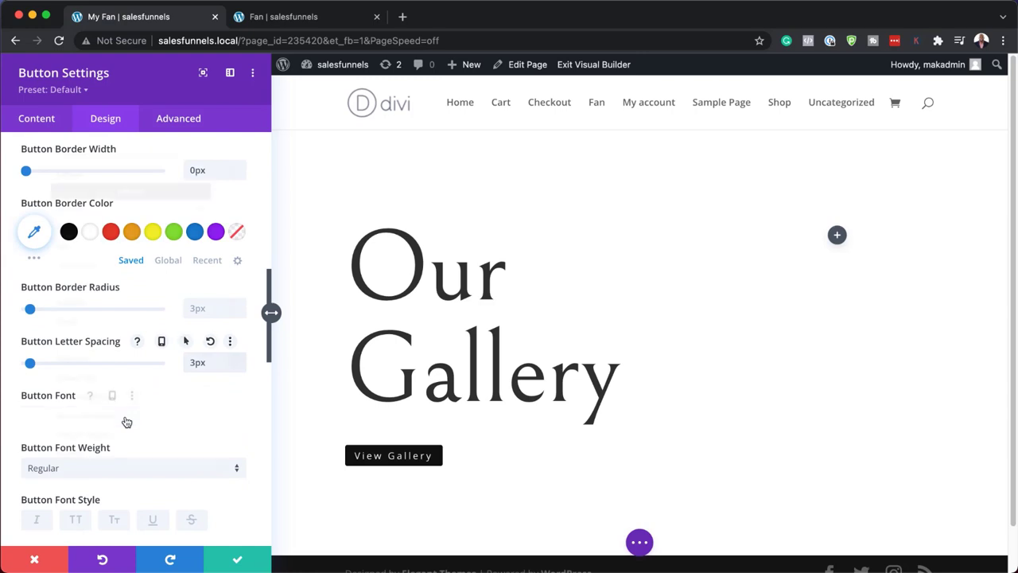
click(107, 116)
text(mo)
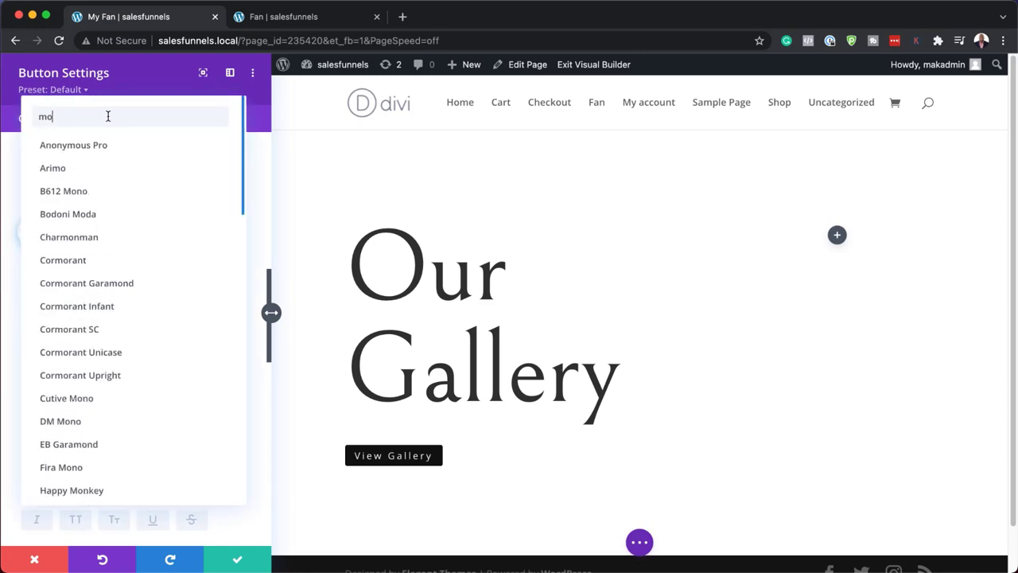
text(nt)
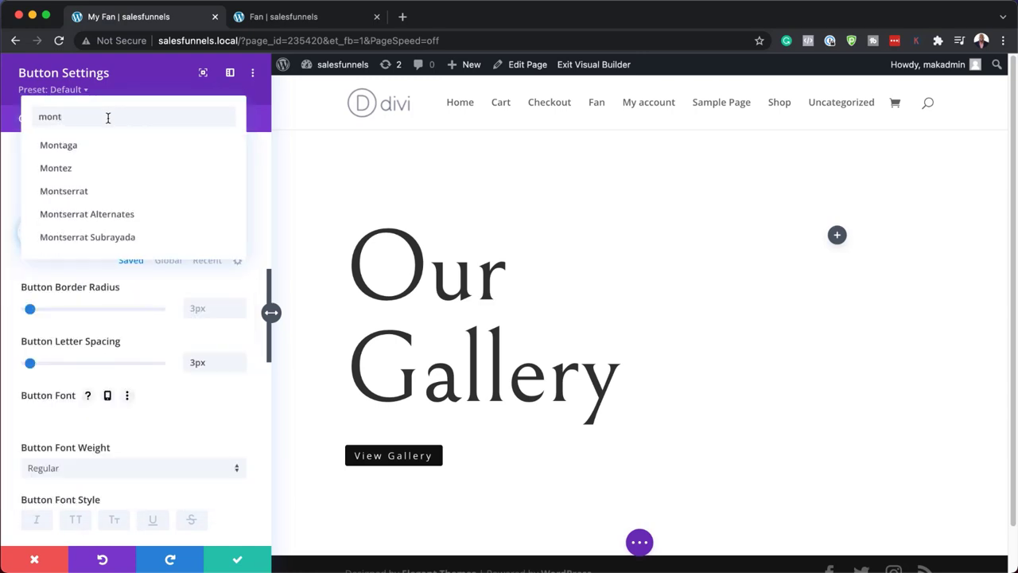
click(76, 191)
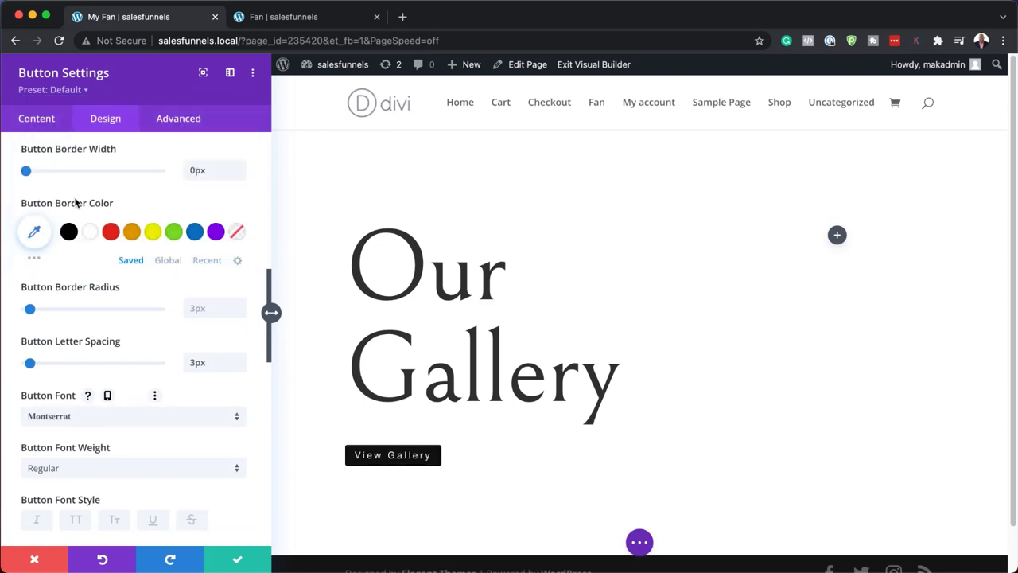
scroll(125, 421, down, 5)
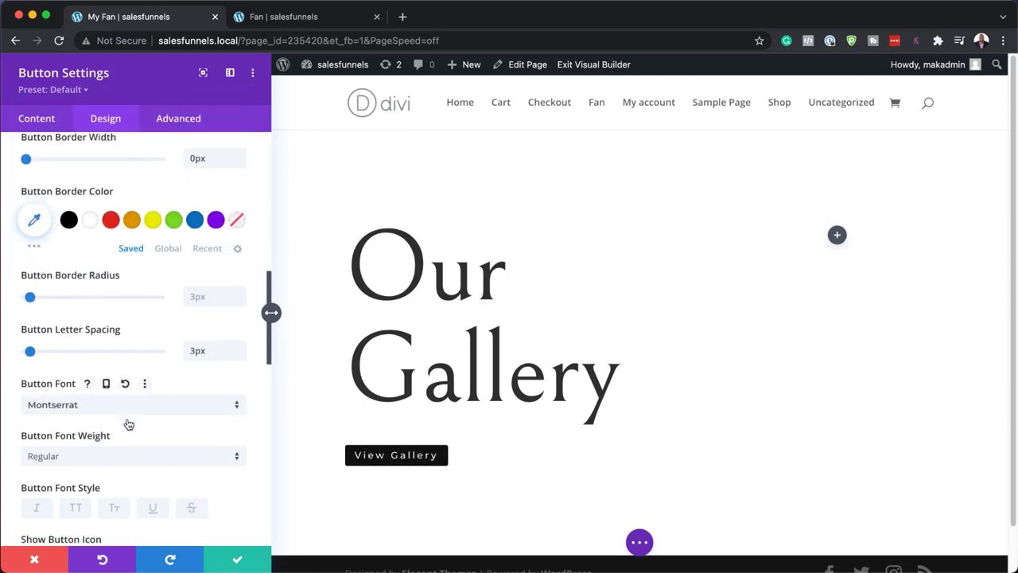
click(76, 329)
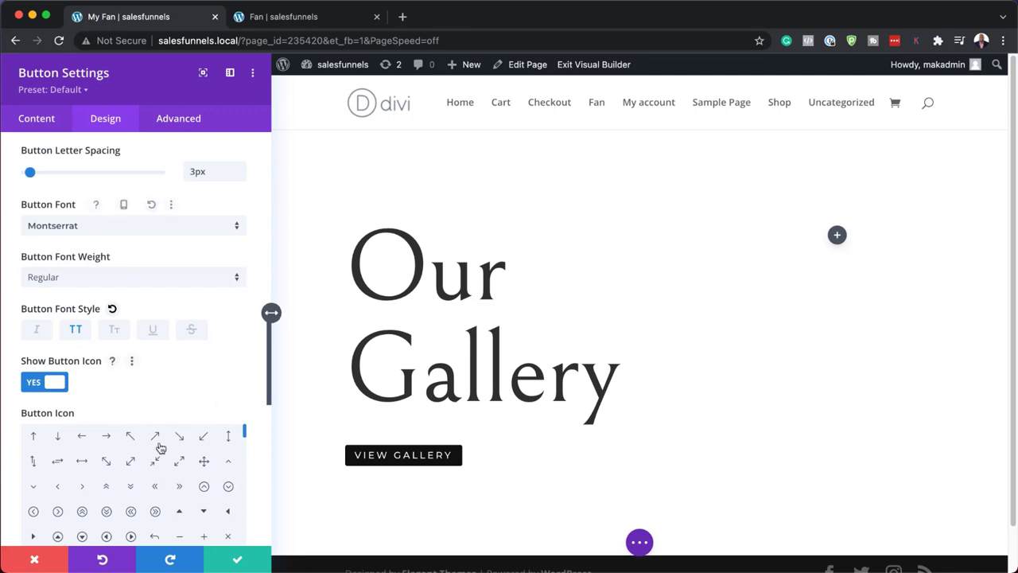
Give the "View Gallery" button a top margin of 7vw and save the button settings.
scroll(207, 422, down, 5)
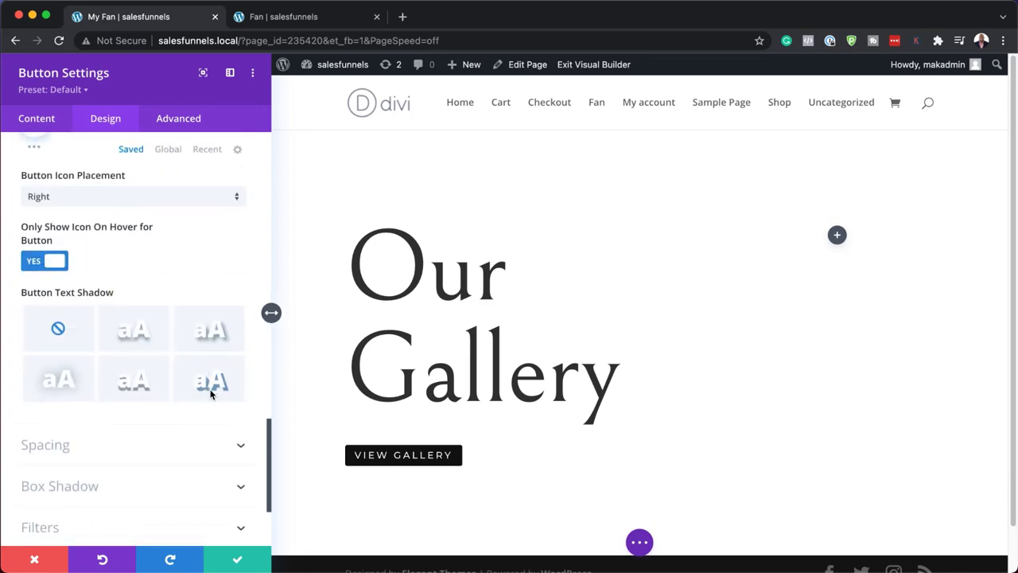
click(53, 445)
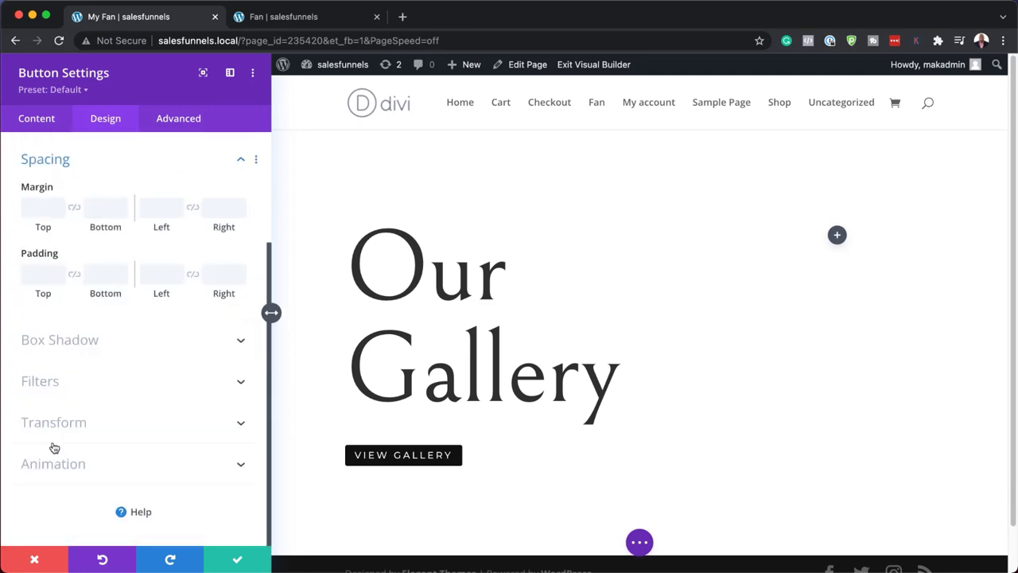
click(40, 210)
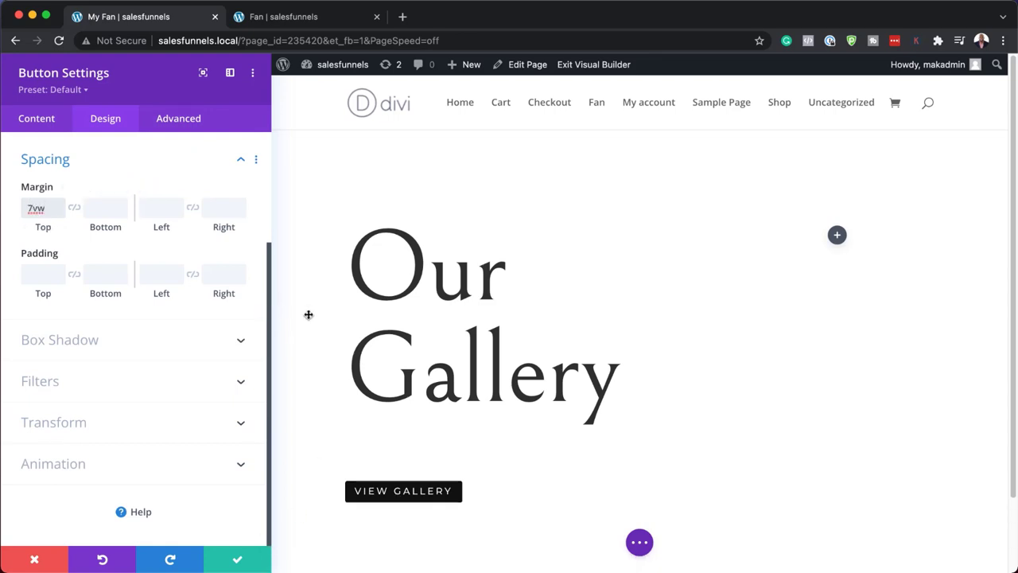
click(237, 560)
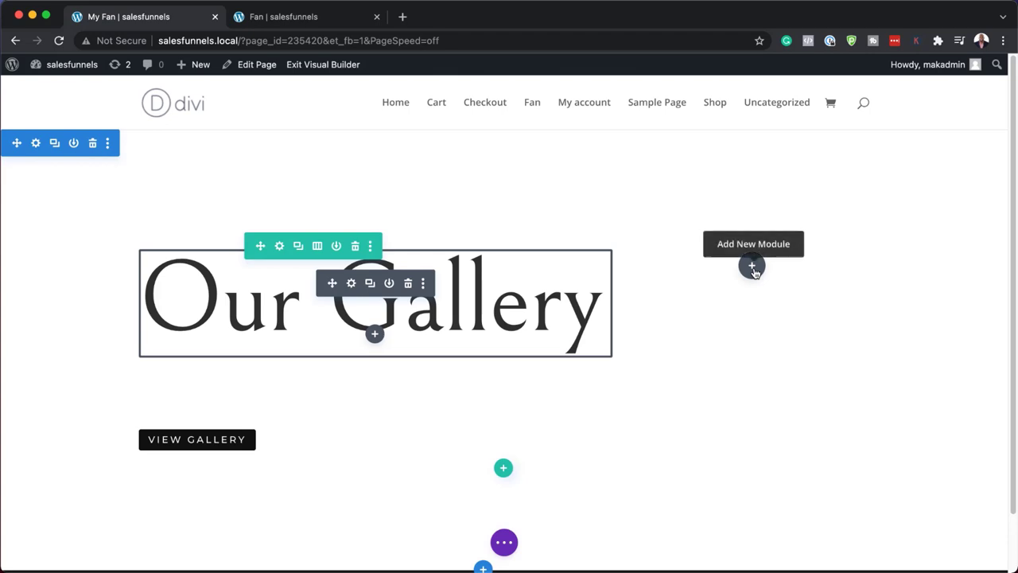
Insert an Image module in the empty column beside the "Our Gallery" heading.
click(752, 267)
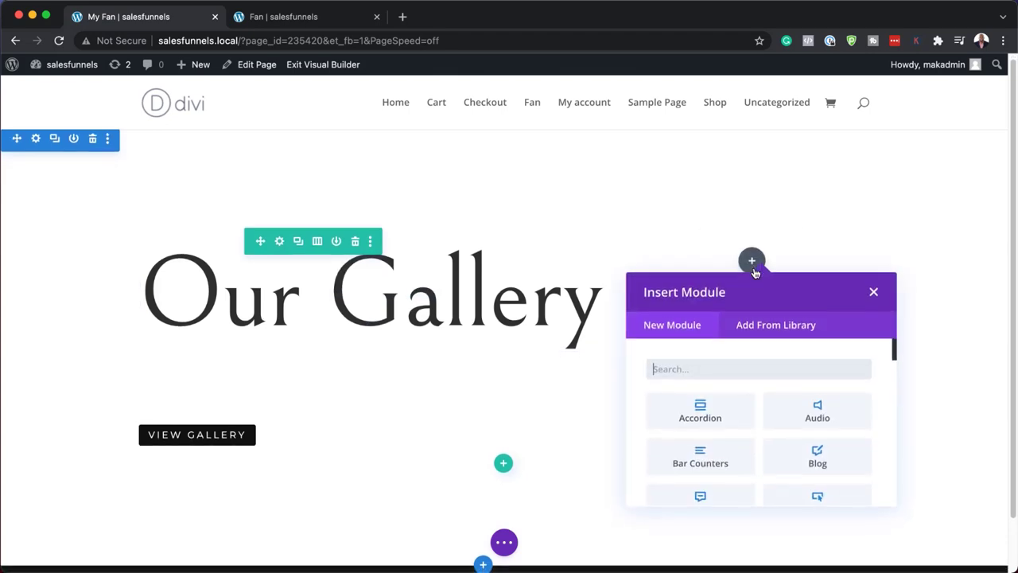
text(im)
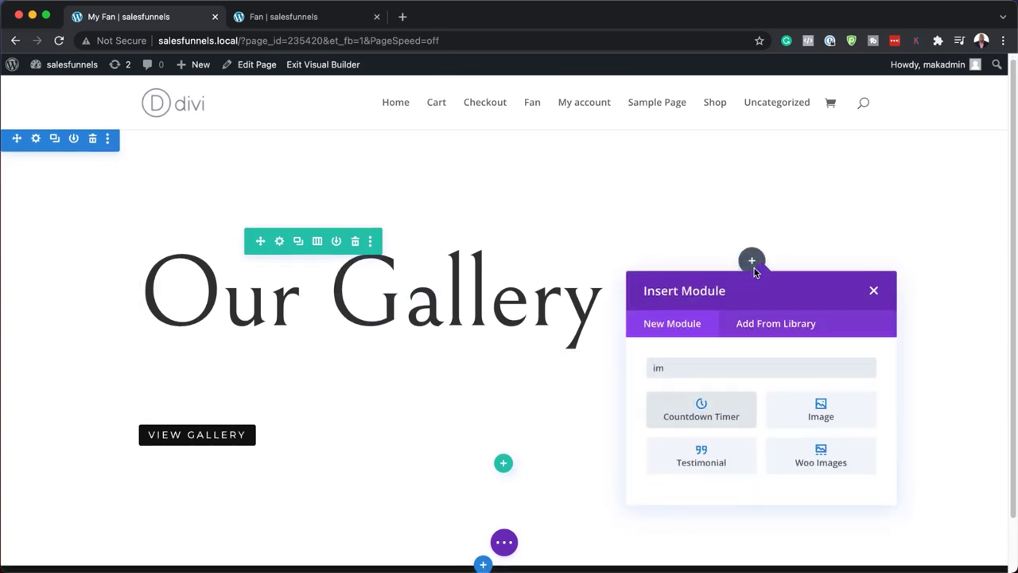
click(837, 410)
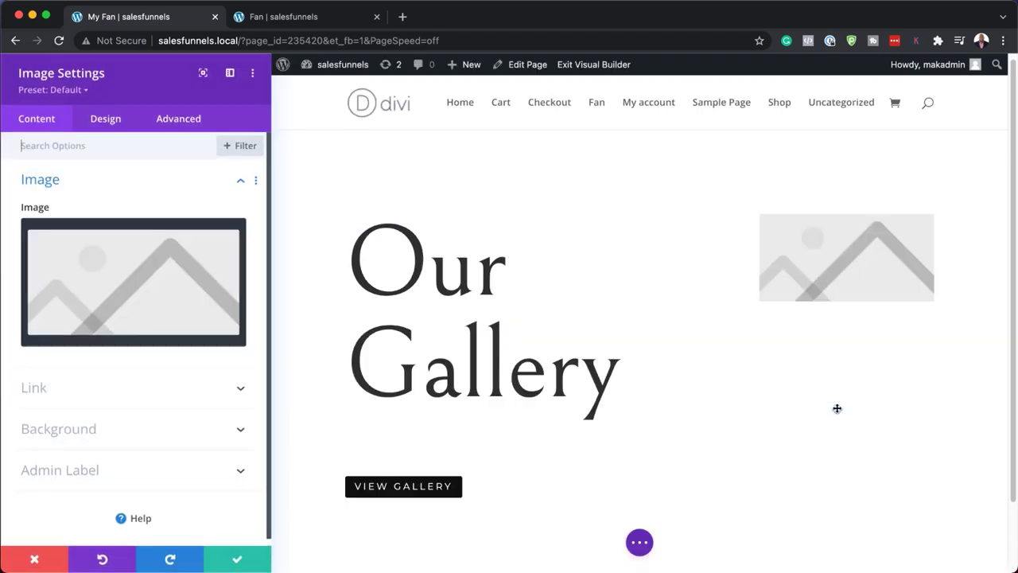
Replace the Image module's placeholder with fasion-14.jpg from the media library.
click(111, 288)
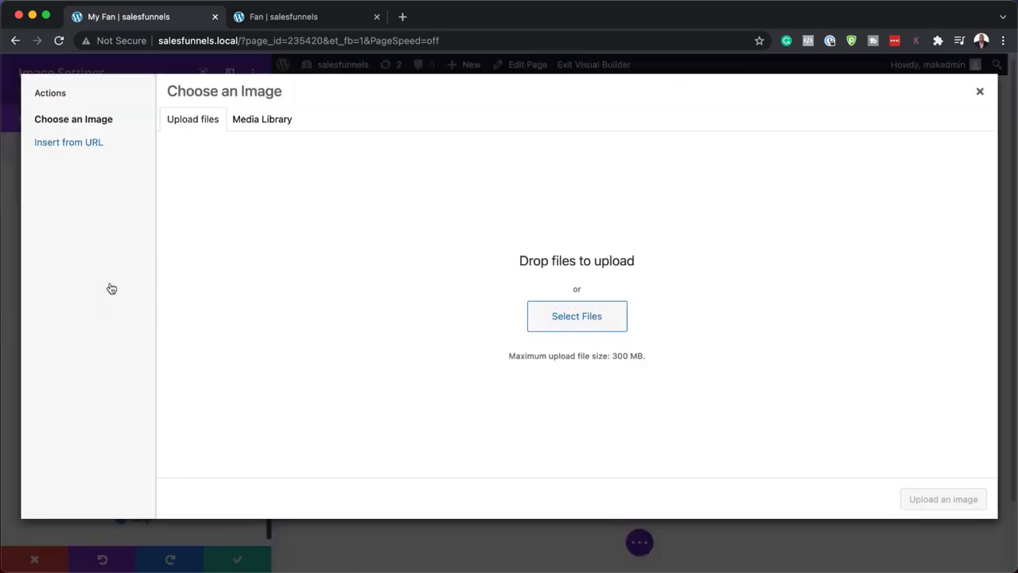
click(259, 124)
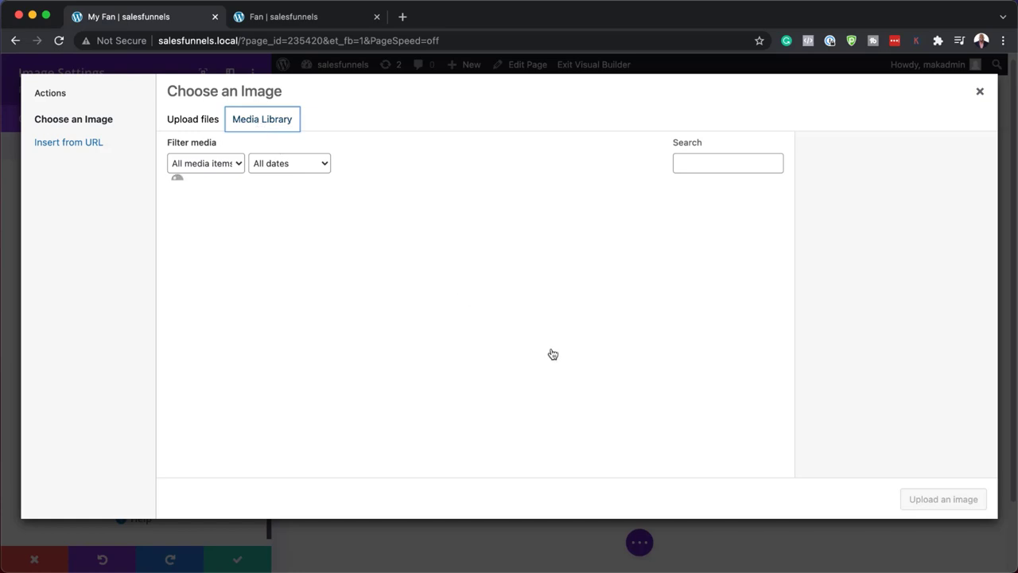
click(227, 239)
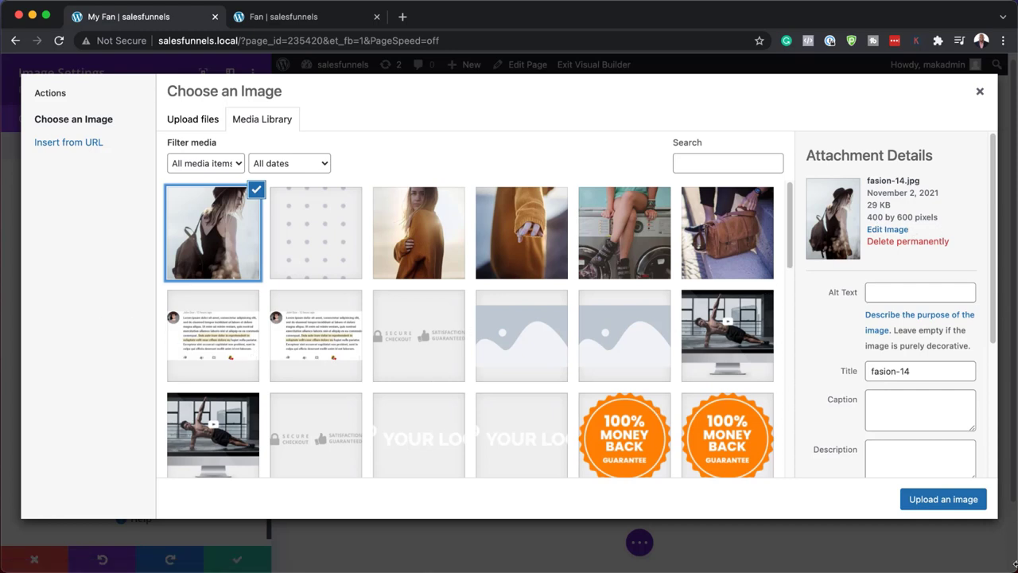
click(964, 498)
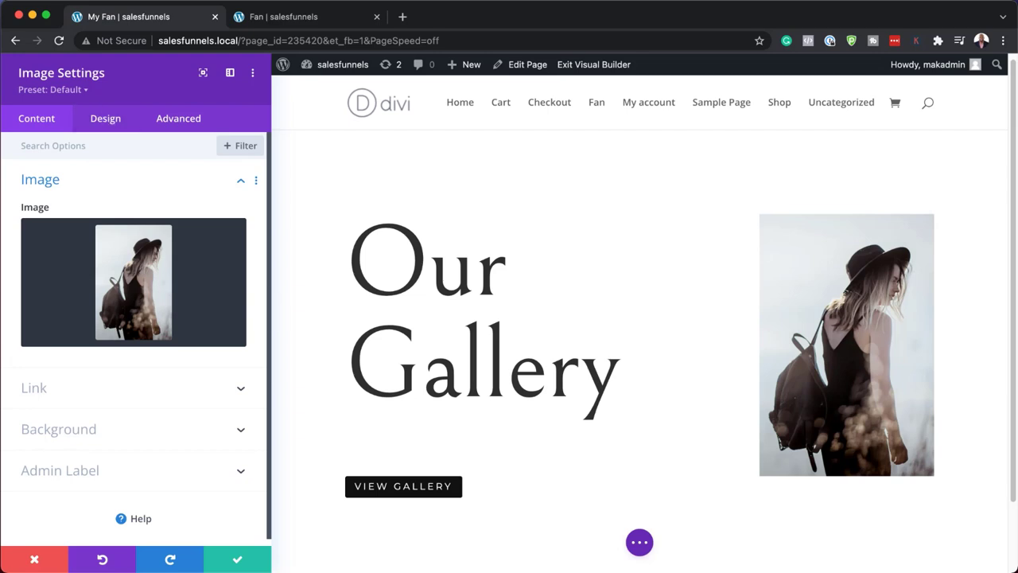
Enable responsive values for the image's max width and set the tablet value to 200px.
click(110, 120)
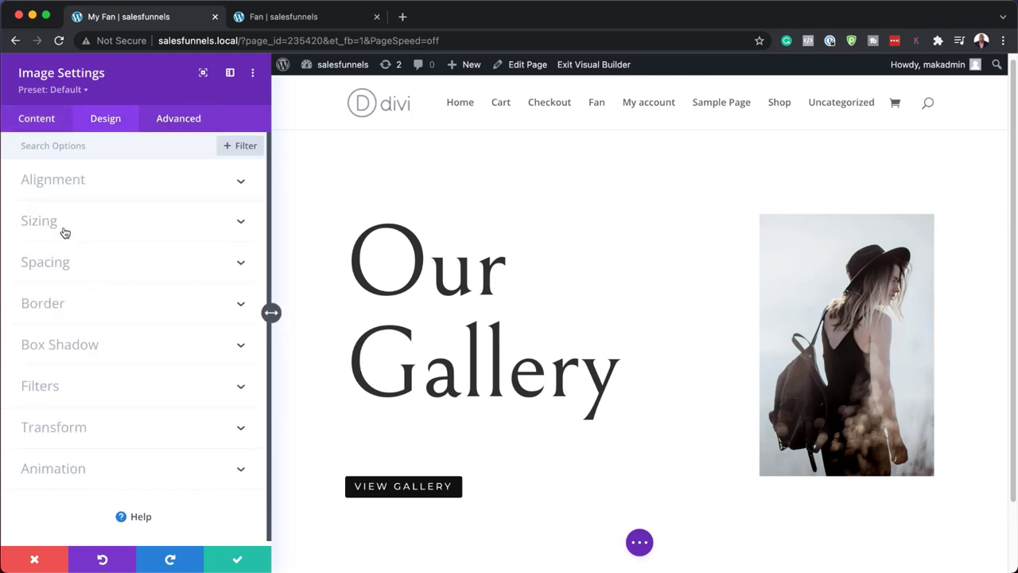
click(55, 226)
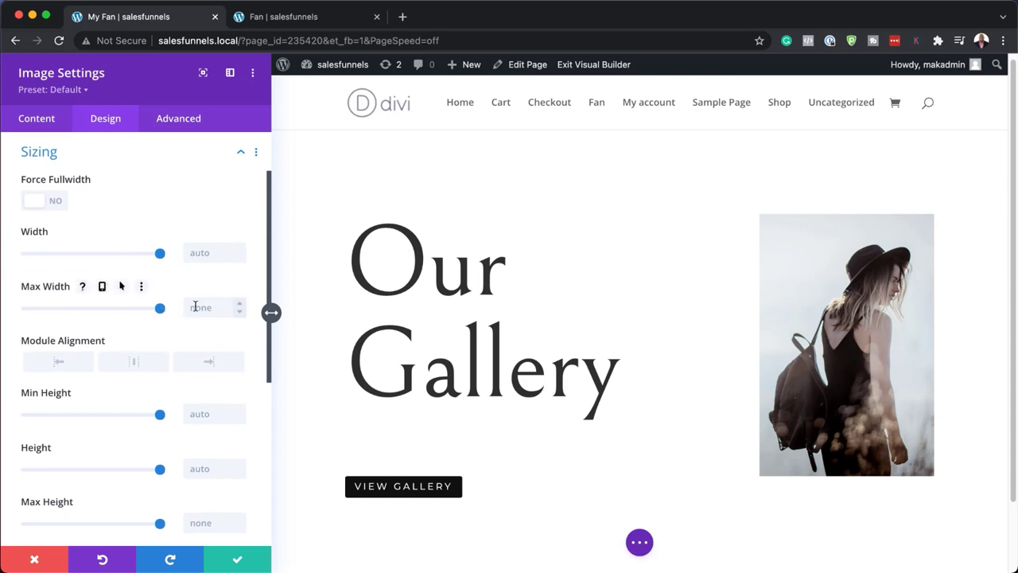
click(104, 289)
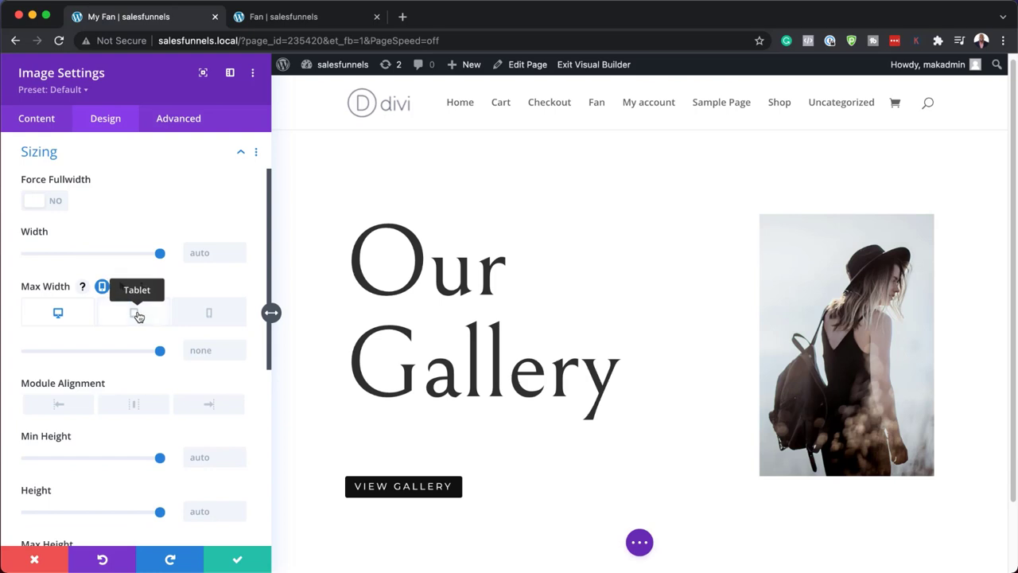
click(136, 314)
click(213, 350)
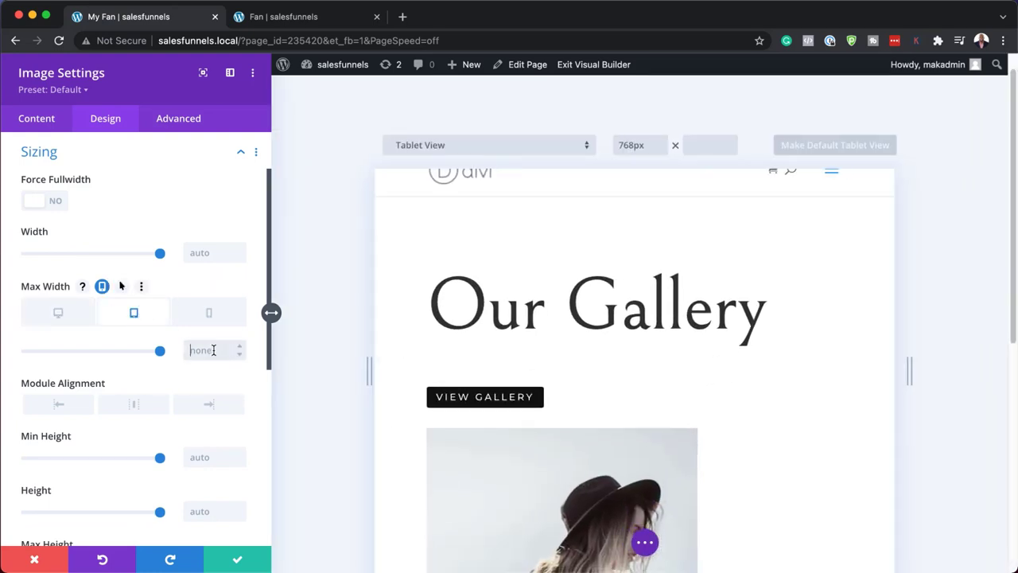
text(200)
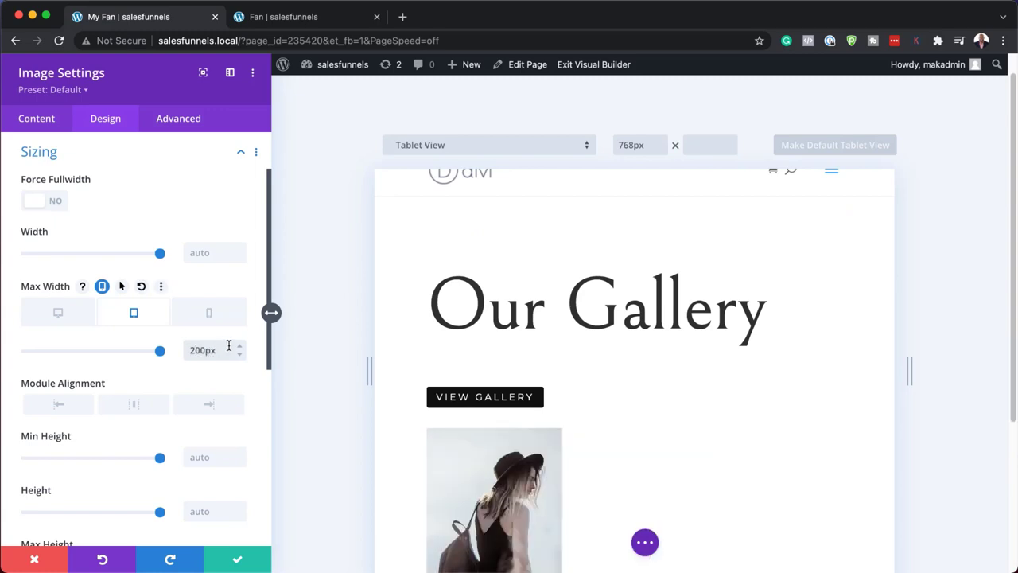
Set the image's max width for phones to 200.
click(211, 312)
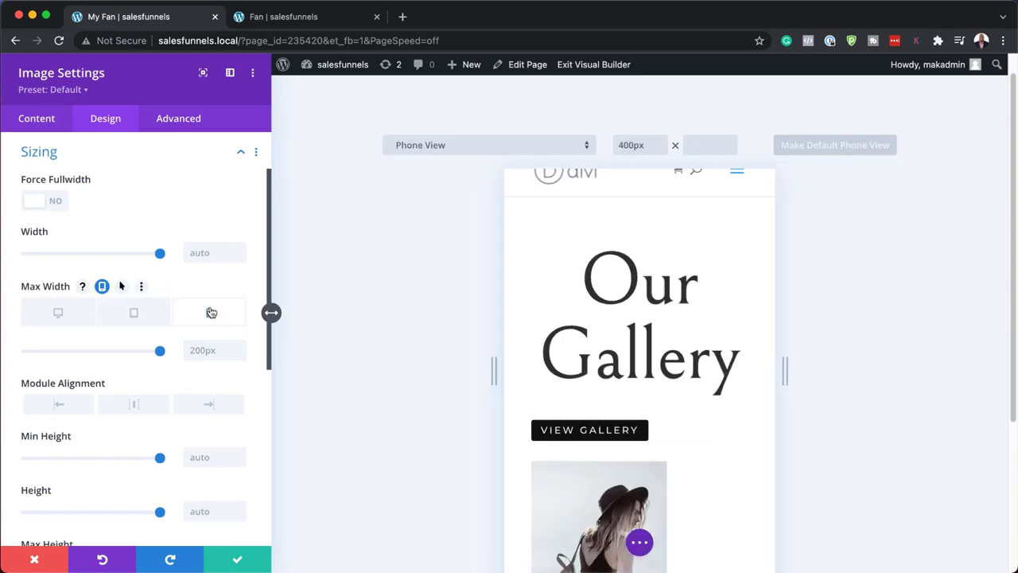
click(201, 352)
text(2)
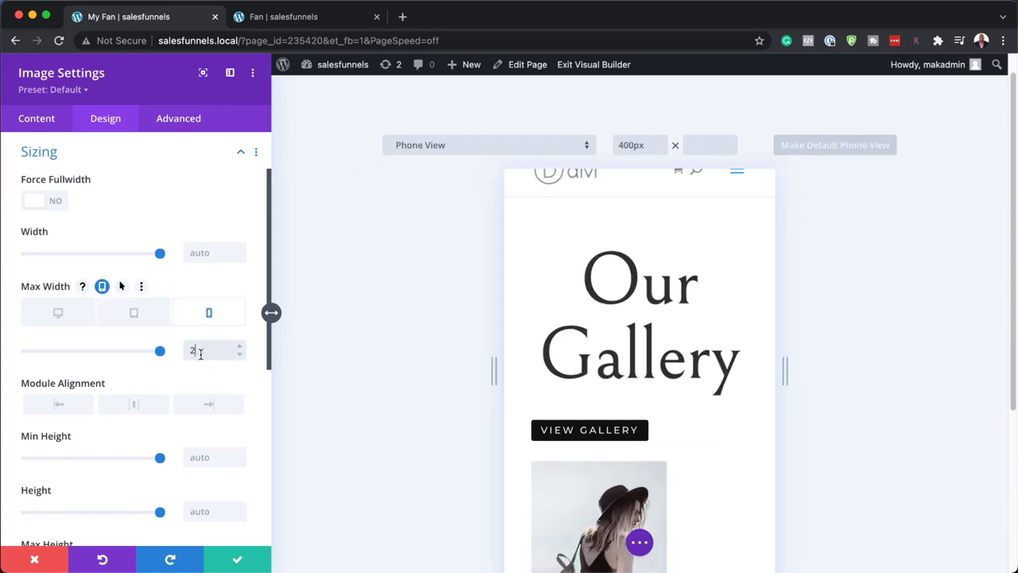
text(00)
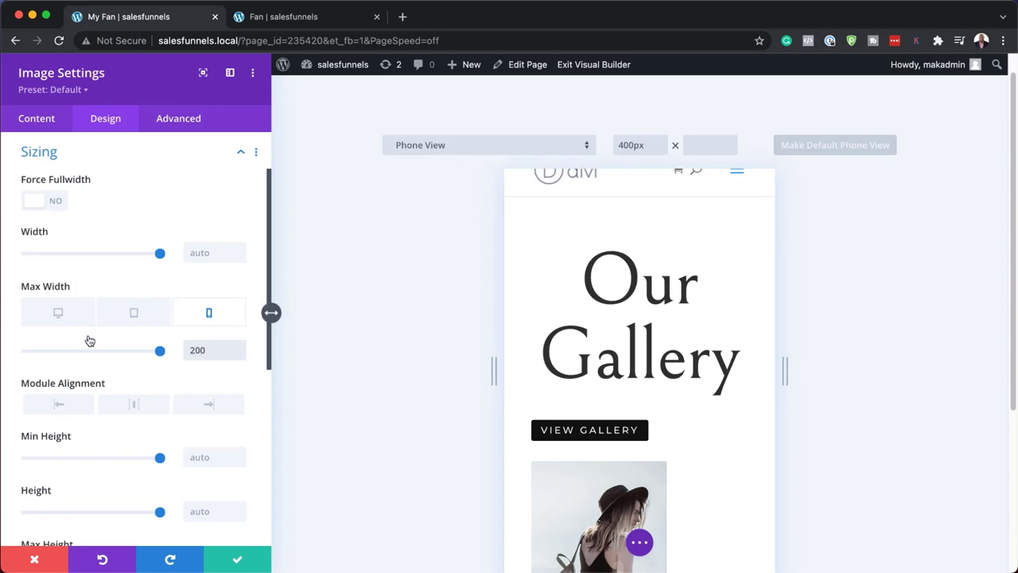
Return the page preview to desktop view and set the image's bottom margin to 0px.
scroll(90, 341, down, 1)
scroll(90, 340, down, 5)
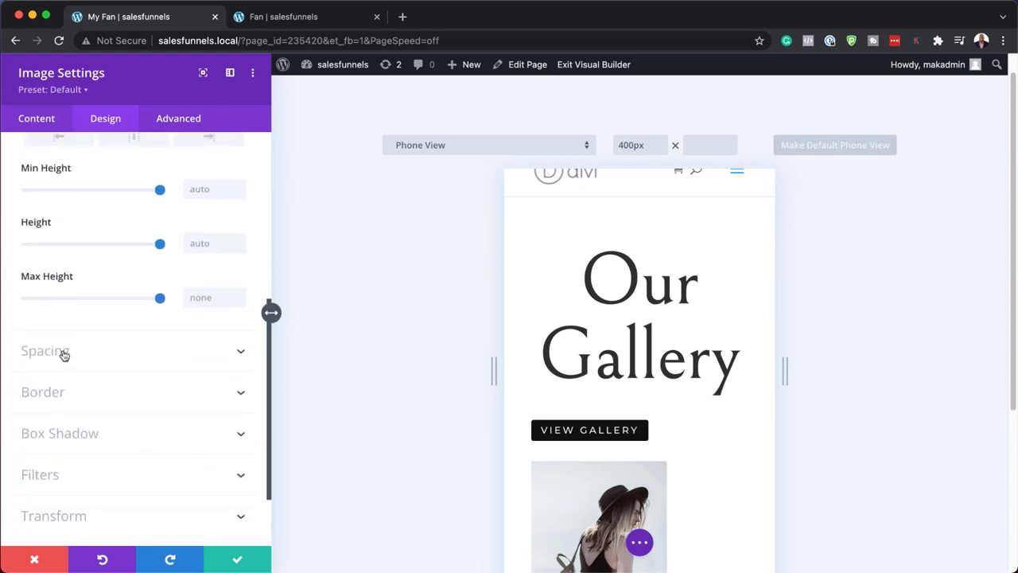
click(64, 354)
mouse_move(48, 236)
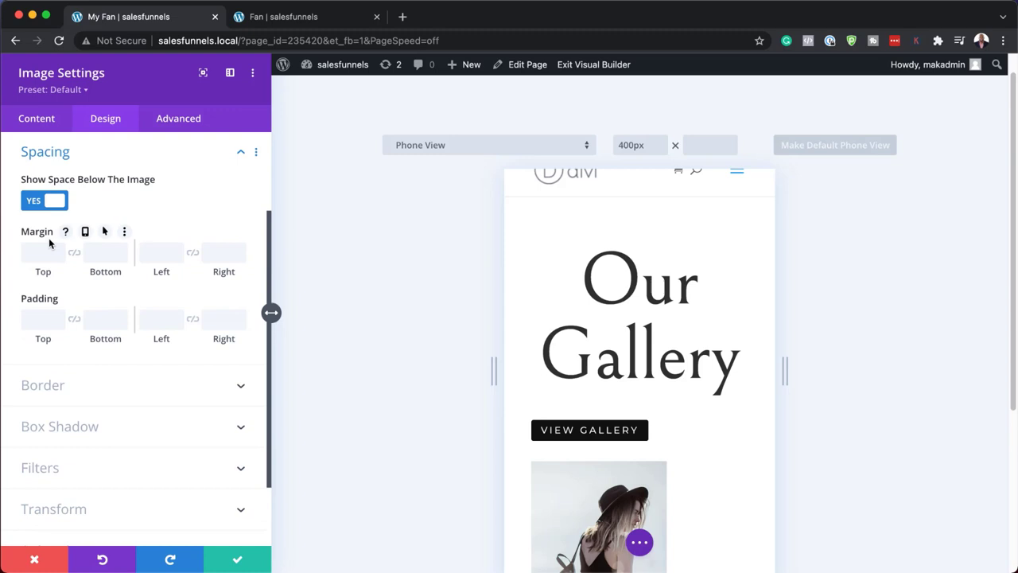
click(641, 544)
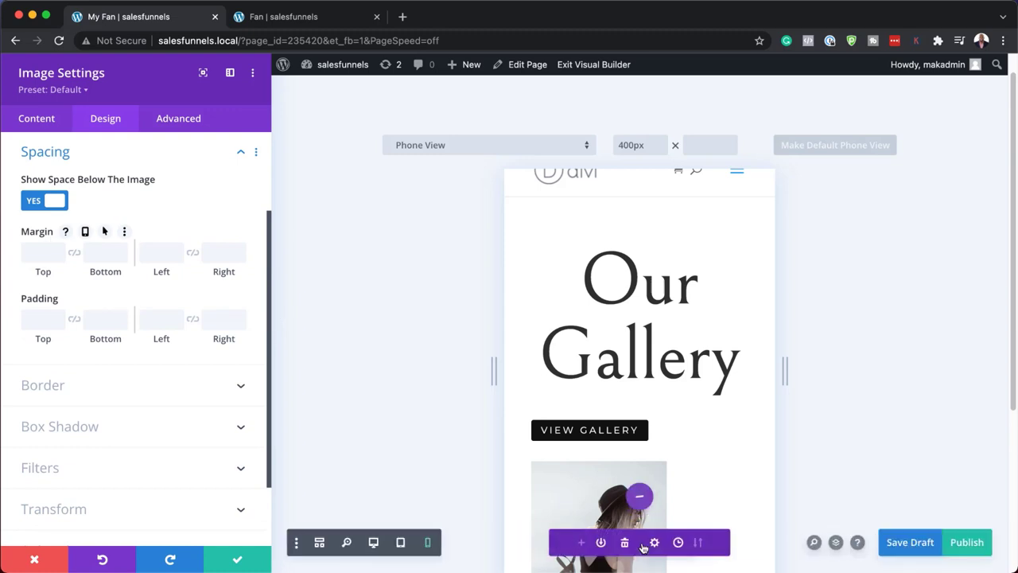
click(379, 543)
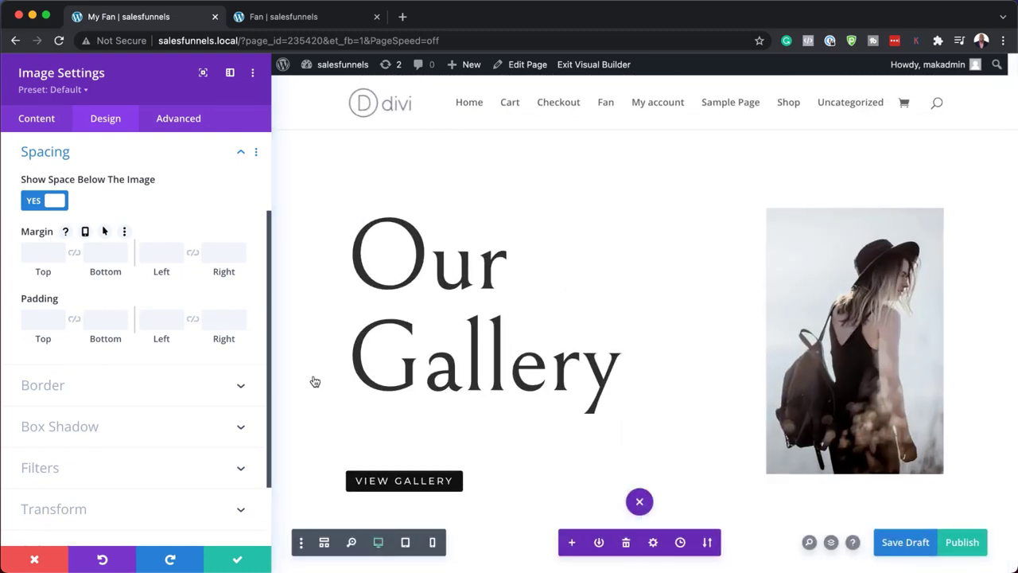
mouse_move(59, 336)
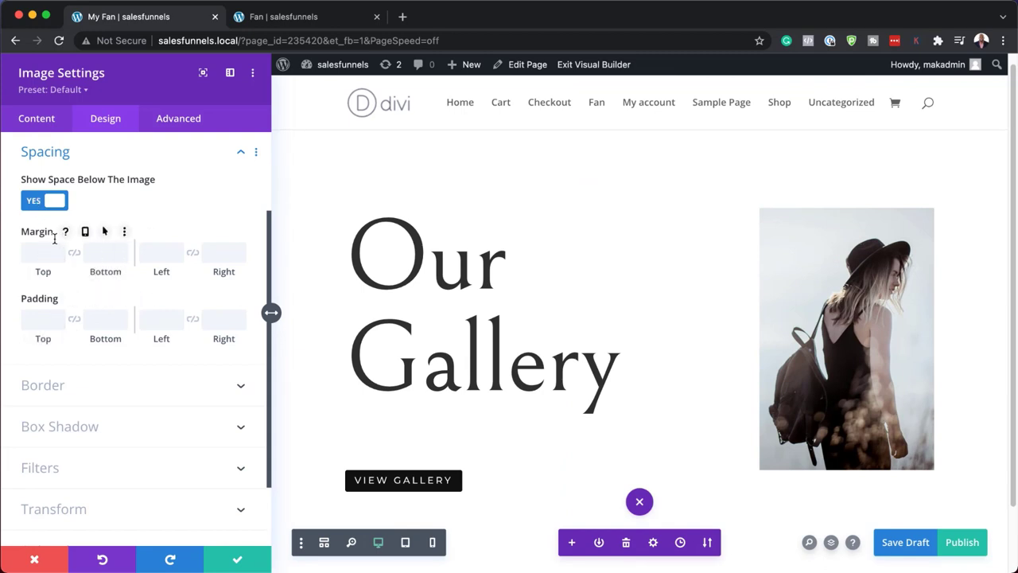
click(97, 253)
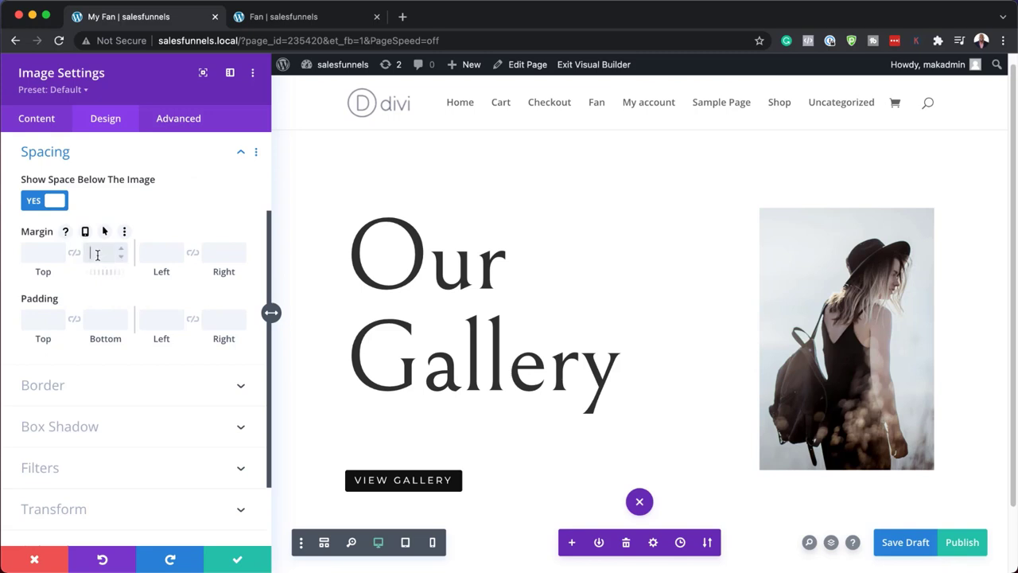
text(0)
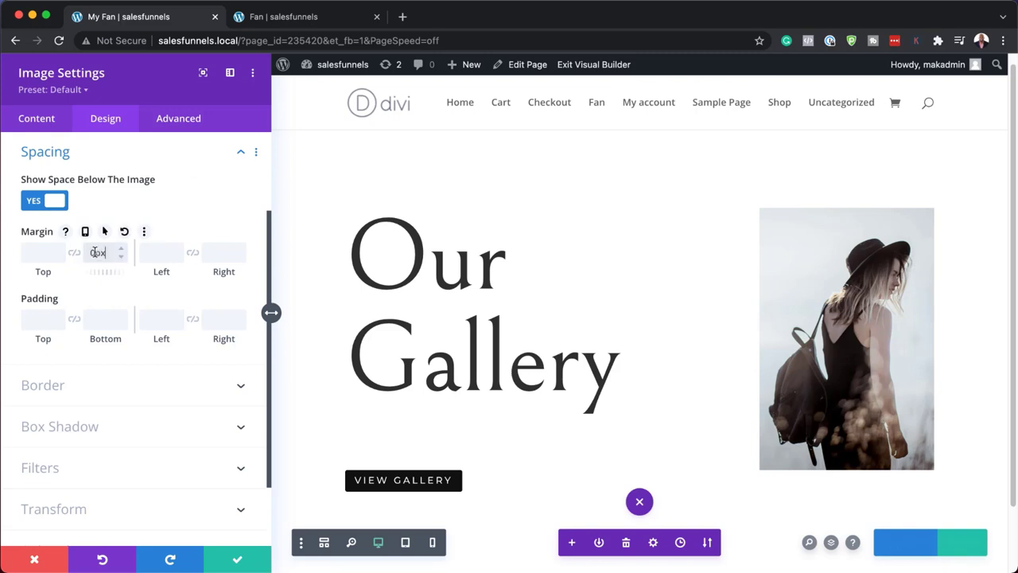
Enable responsive values for the image's margin, enter 0px for tablet, and save the image settings from the desktop view.
click(46, 269)
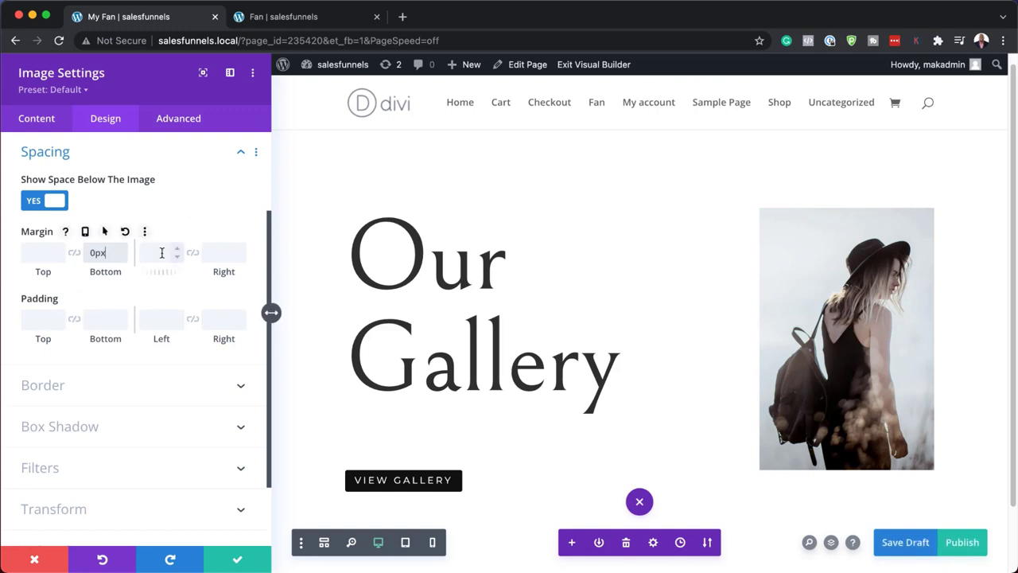
click(85, 231)
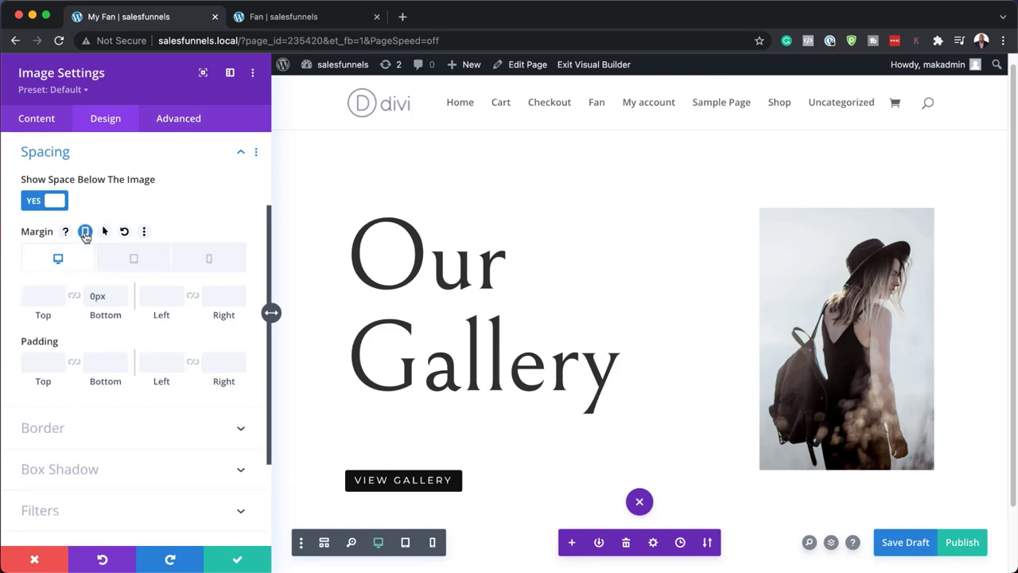
click(136, 261)
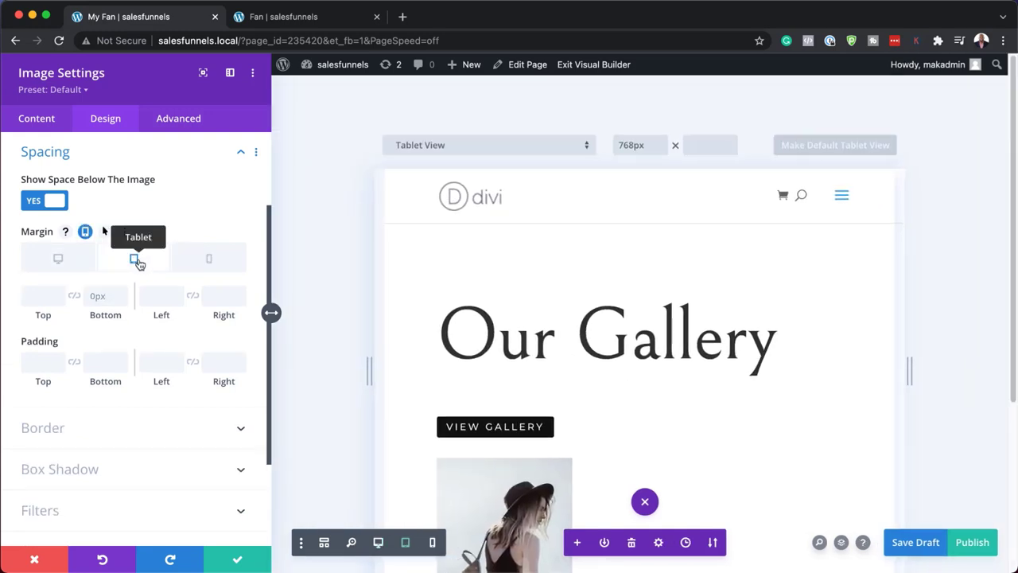
click(153, 298)
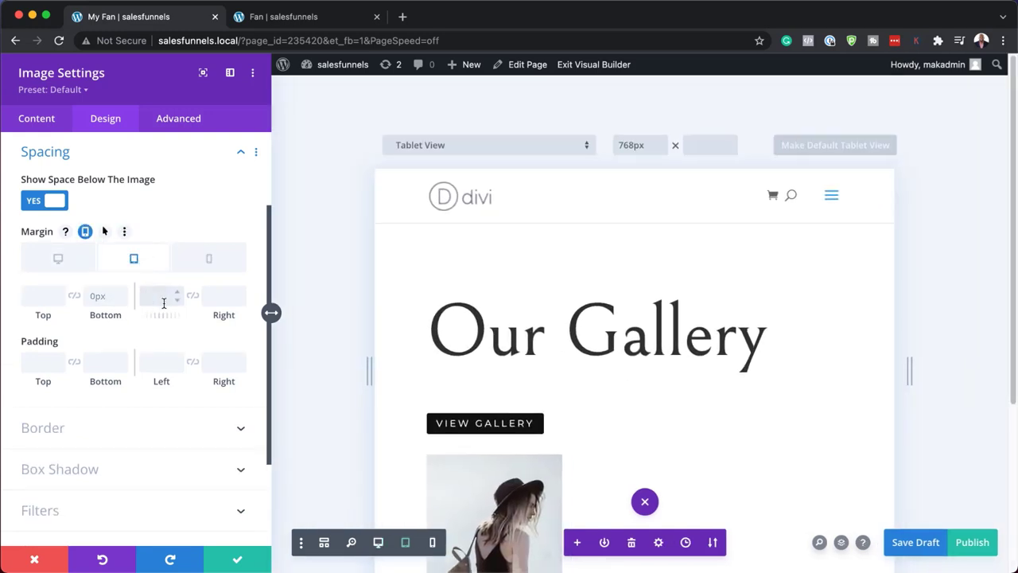
text(0px)
click(57, 260)
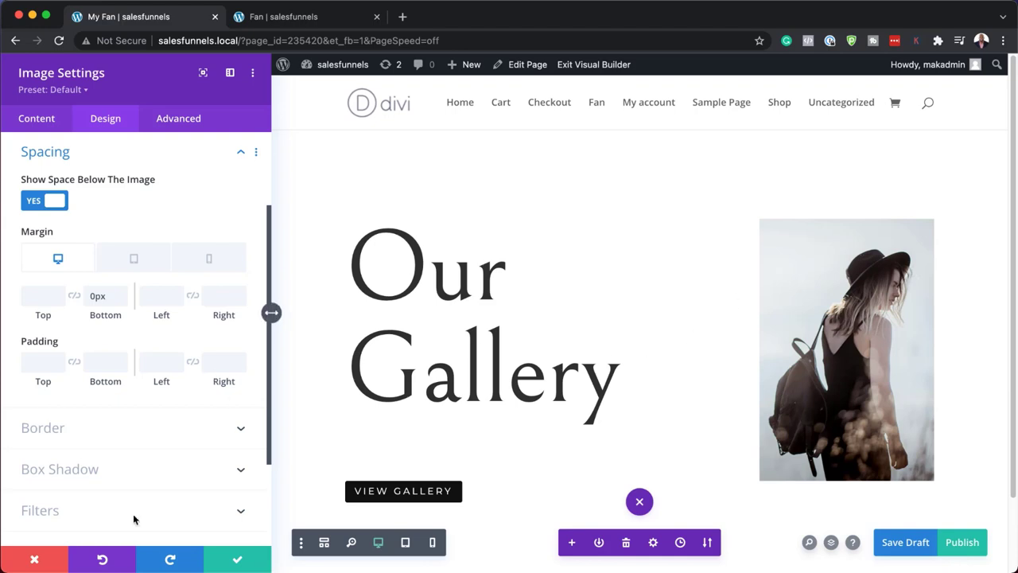
click(236, 558)
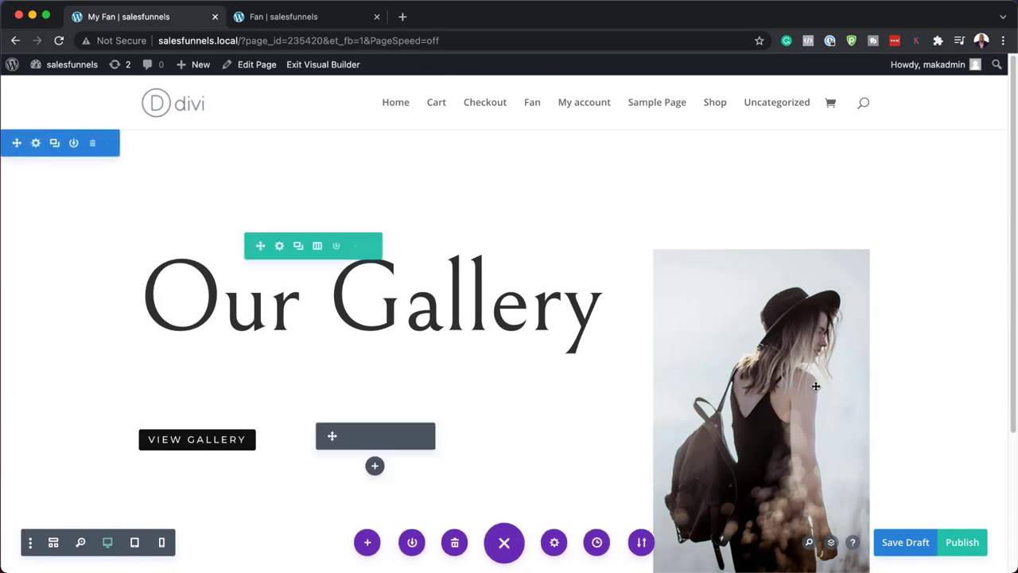
Duplicate the fasion-14 image module in the row's second column.
click(755, 246)
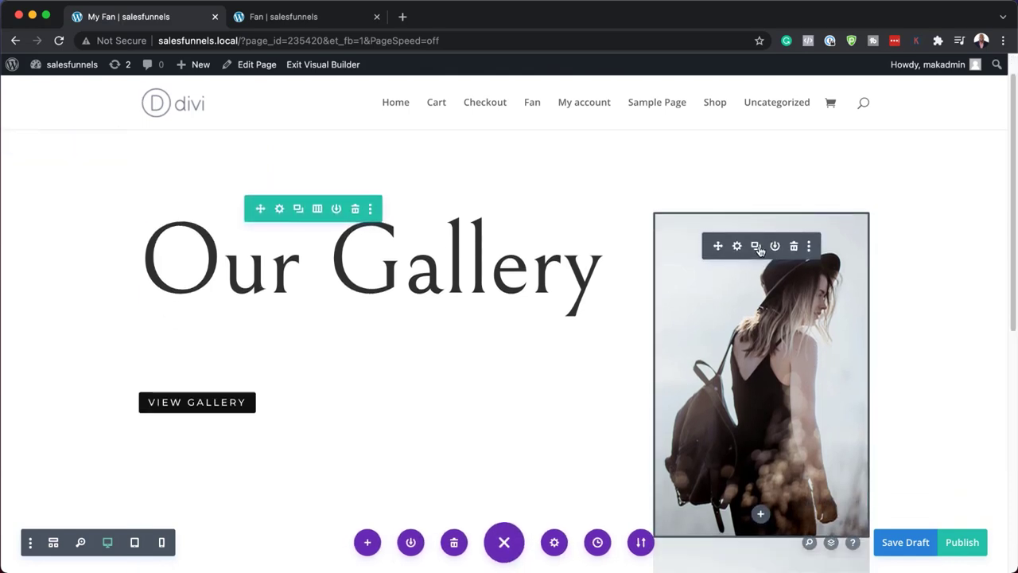
scroll(478, 387, down, 3)
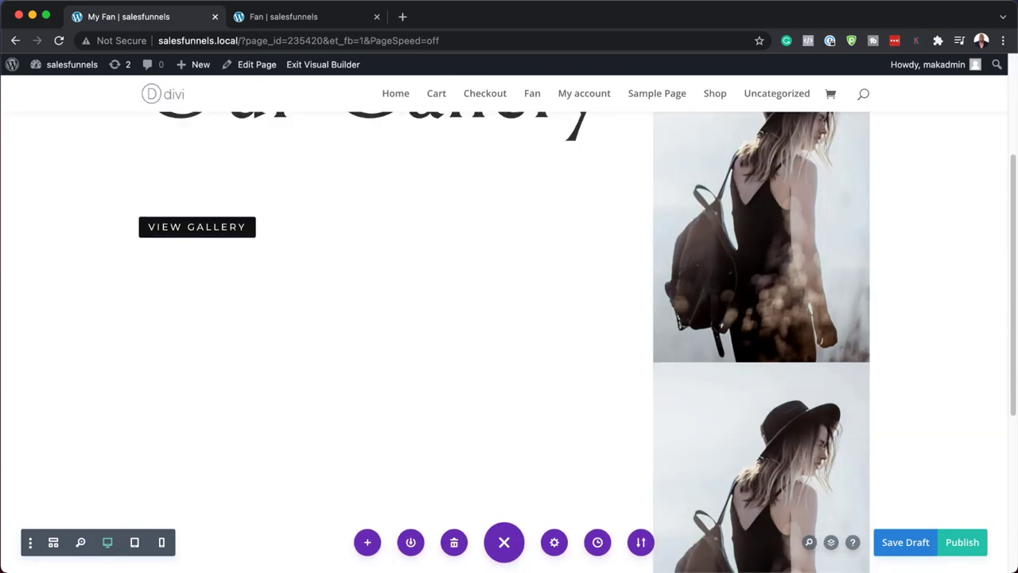
mouse_move(676, 470)
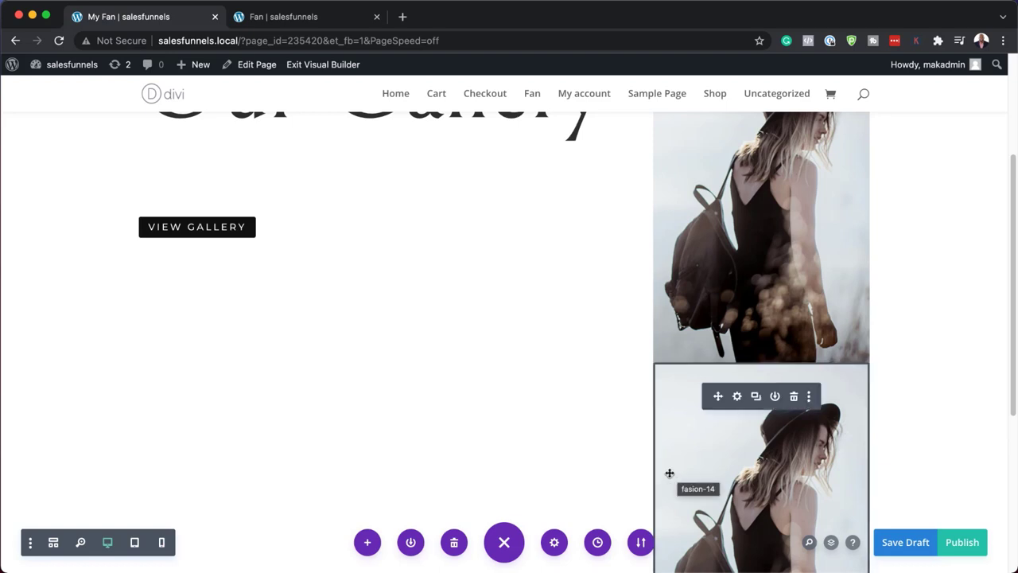
scroll(737, 433, down, 1)
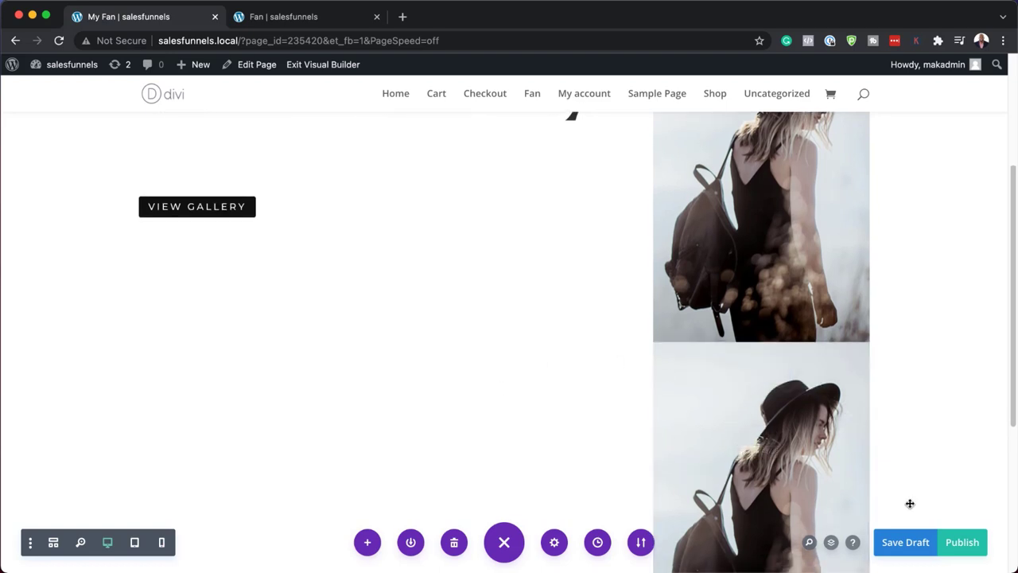
Show the page's layer structure, expand the row's second column, and open the settings of the second image.
click(831, 544)
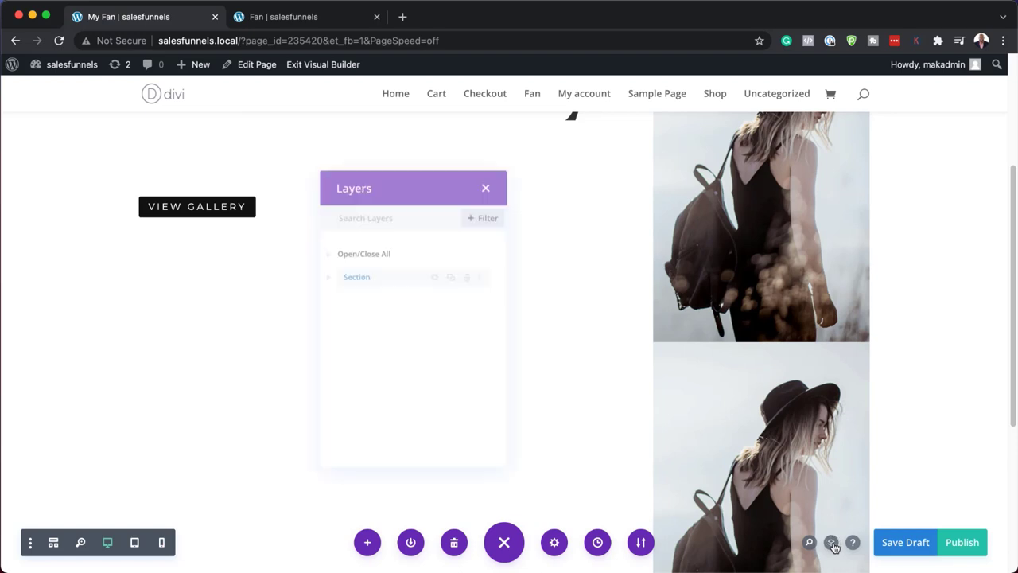
click(322, 277)
click(335, 300)
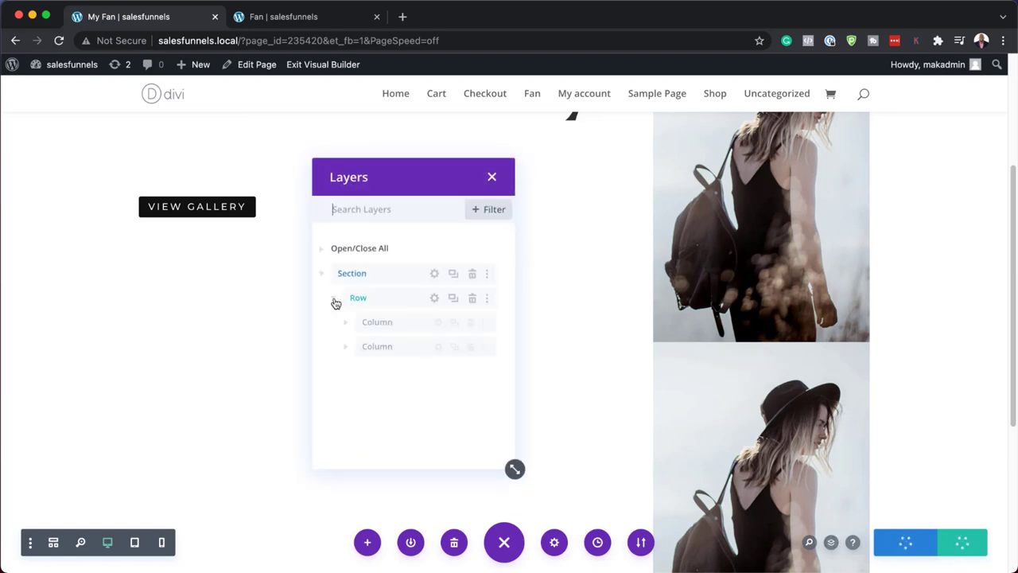
click(345, 348)
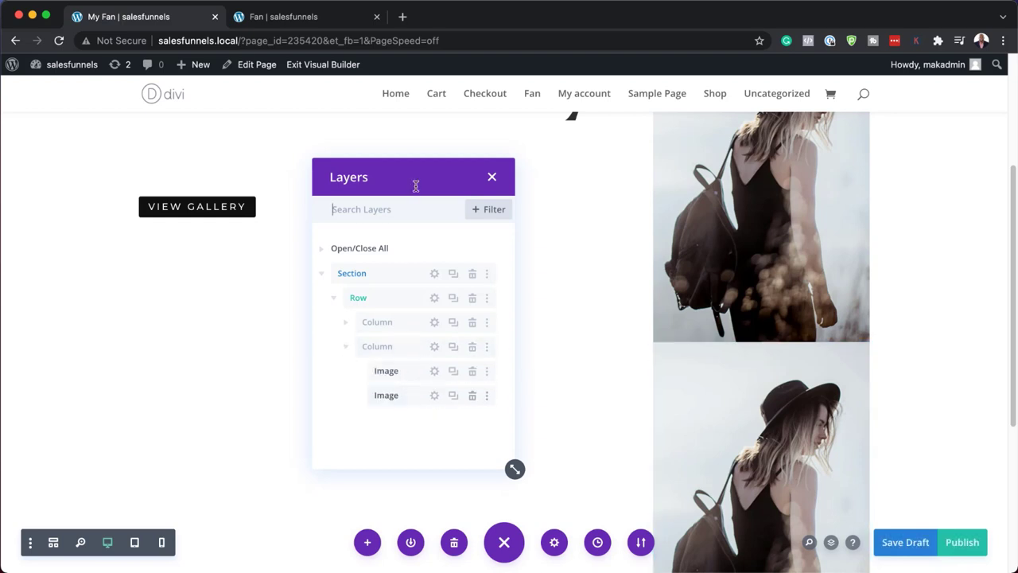
drag(416, 186, 168, 175)
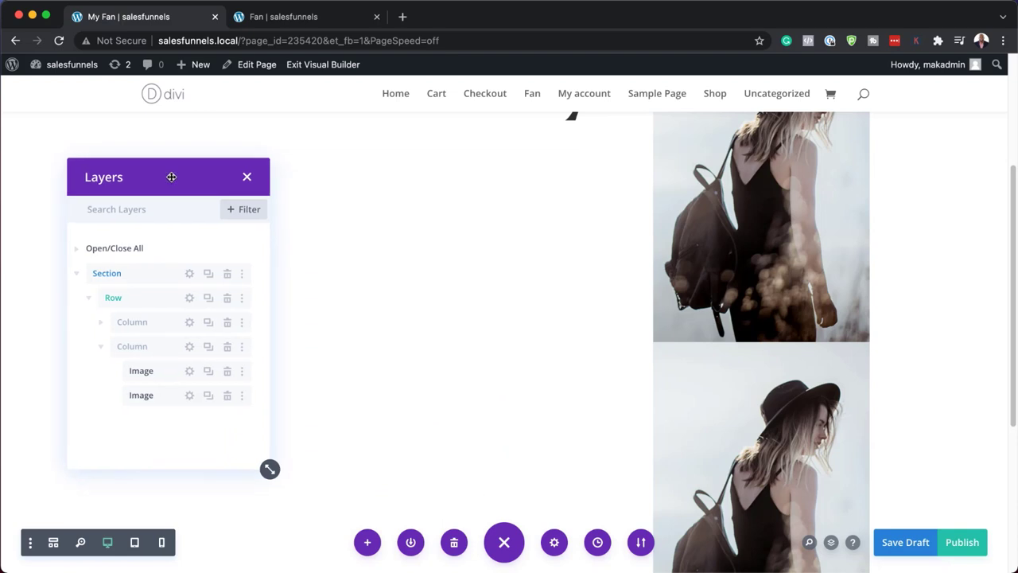
click(191, 396)
click(190, 396)
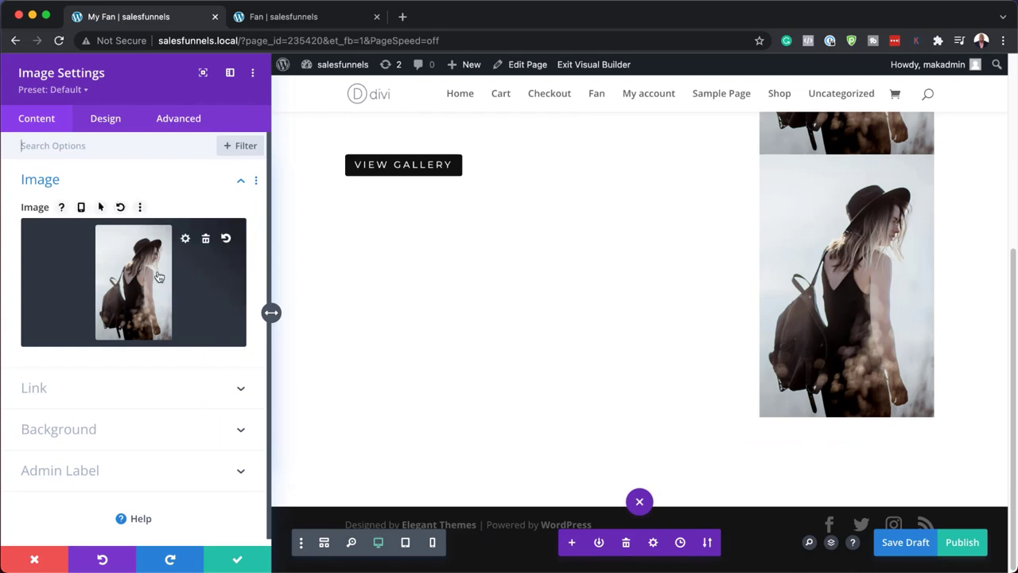
Set the duplicated image's position to Absolute.
click(181, 116)
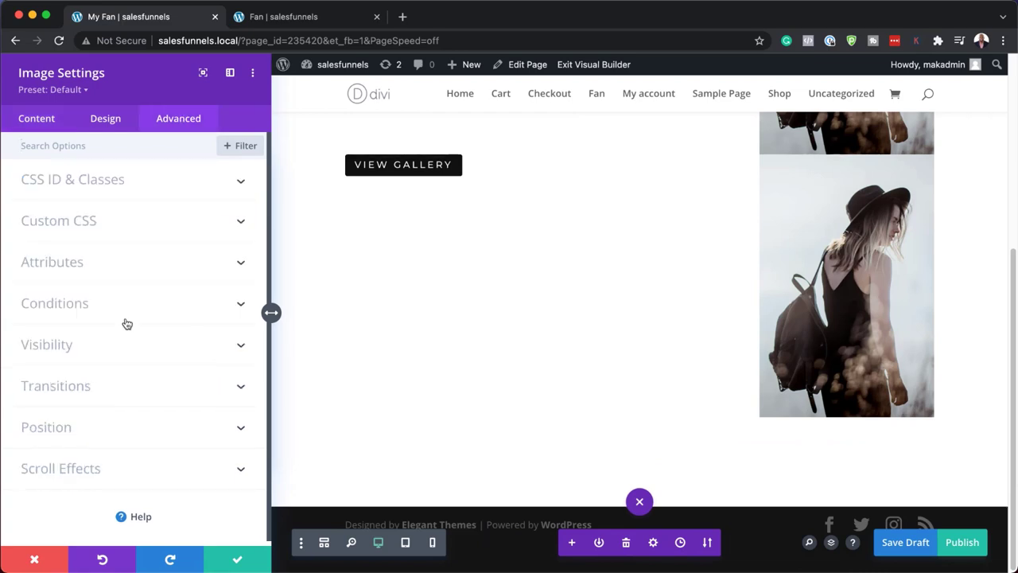
click(71, 428)
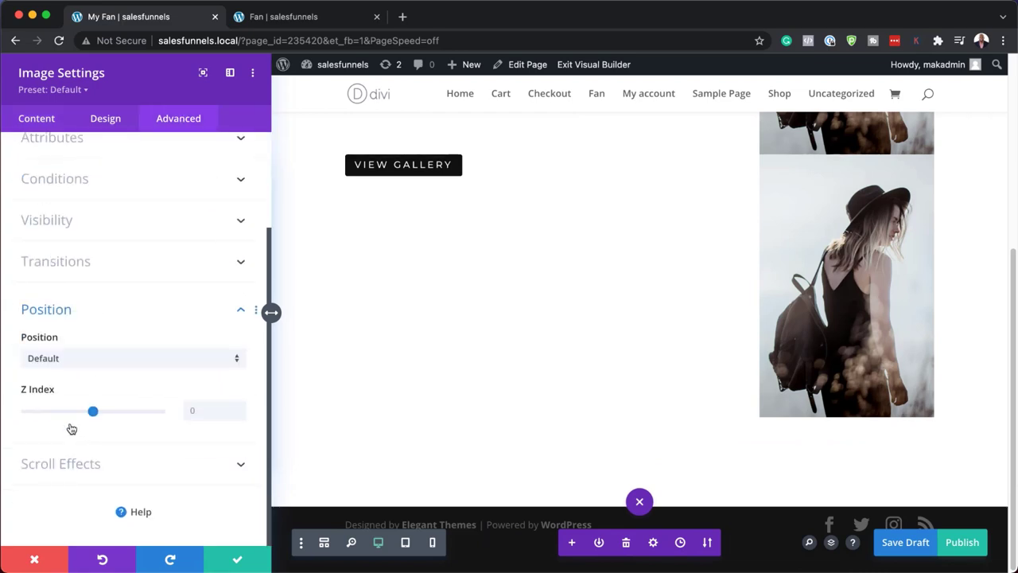
click(78, 365)
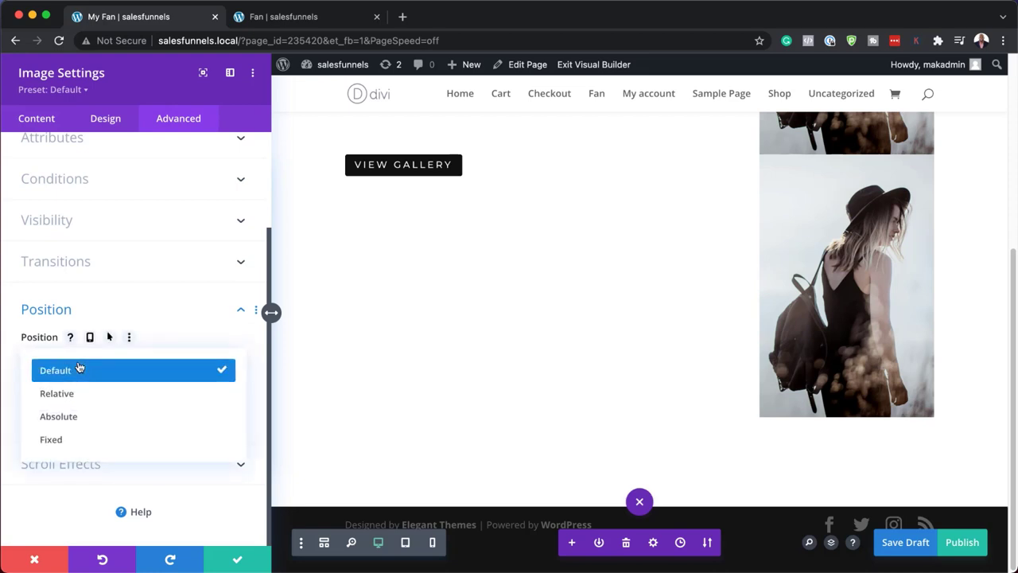
click(97, 416)
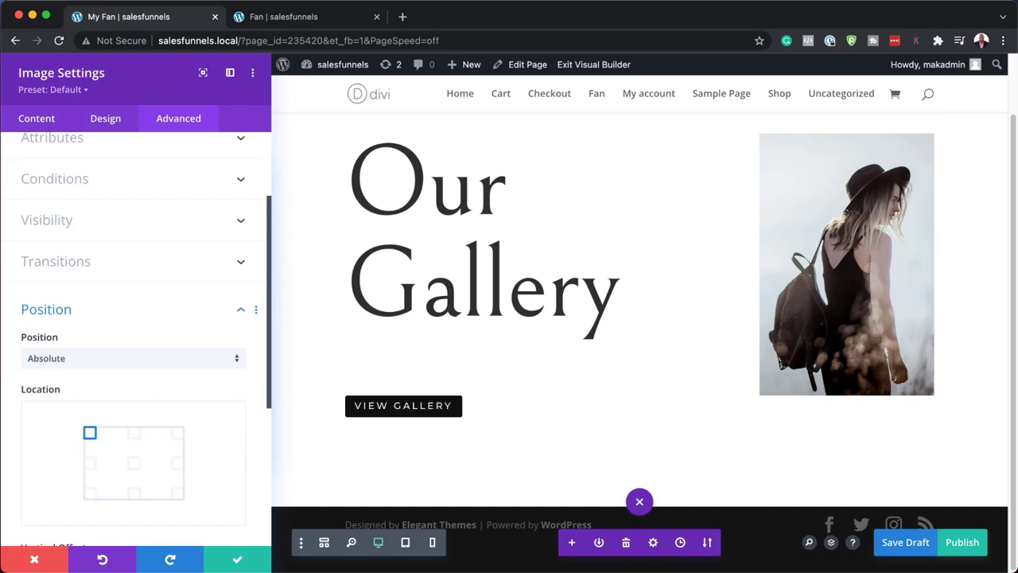
scroll(130, 363, down, 5)
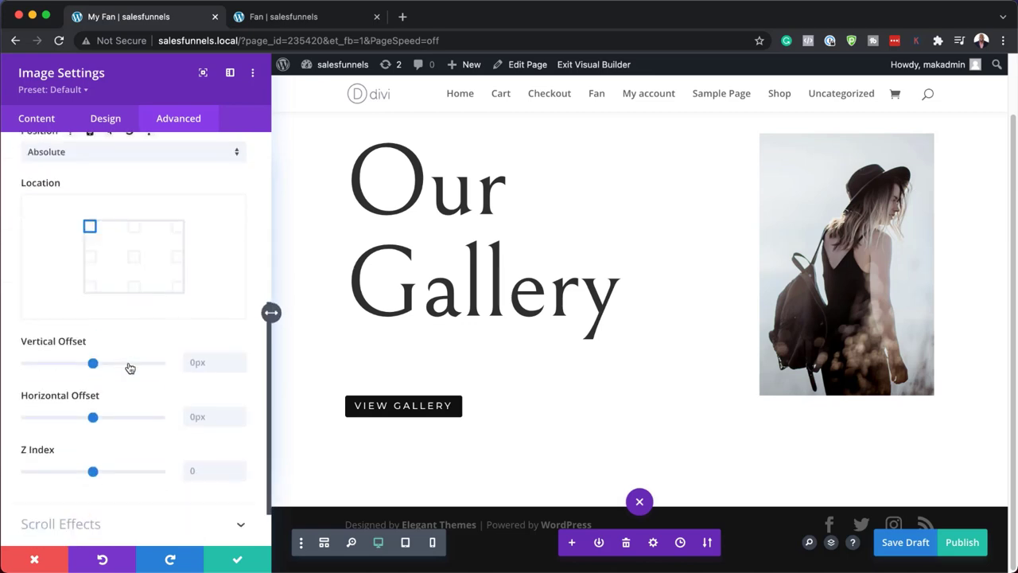
scroll(144, 318, up, 2)
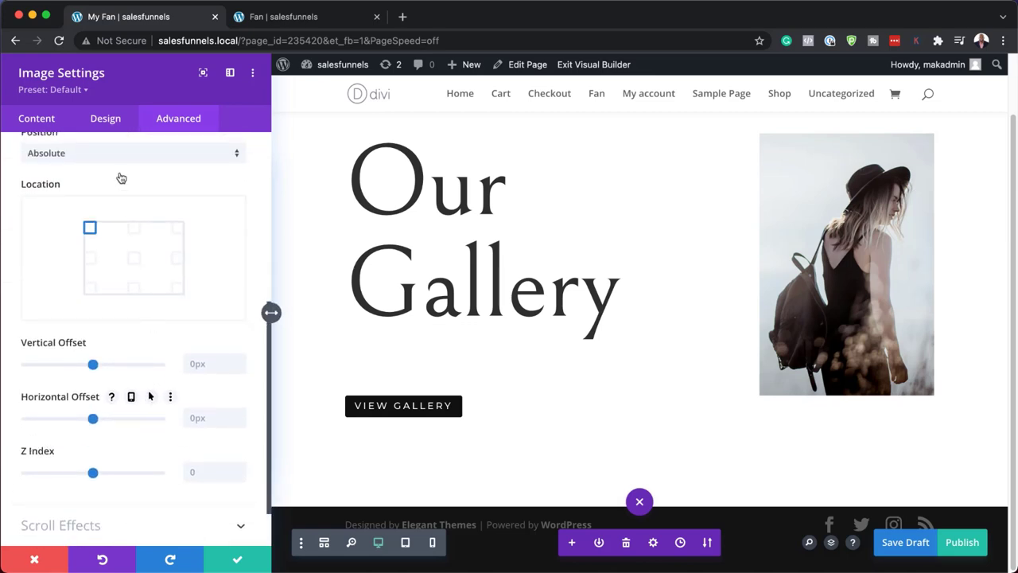
Set the duplicated image's transform origin to bottom center.
click(107, 127)
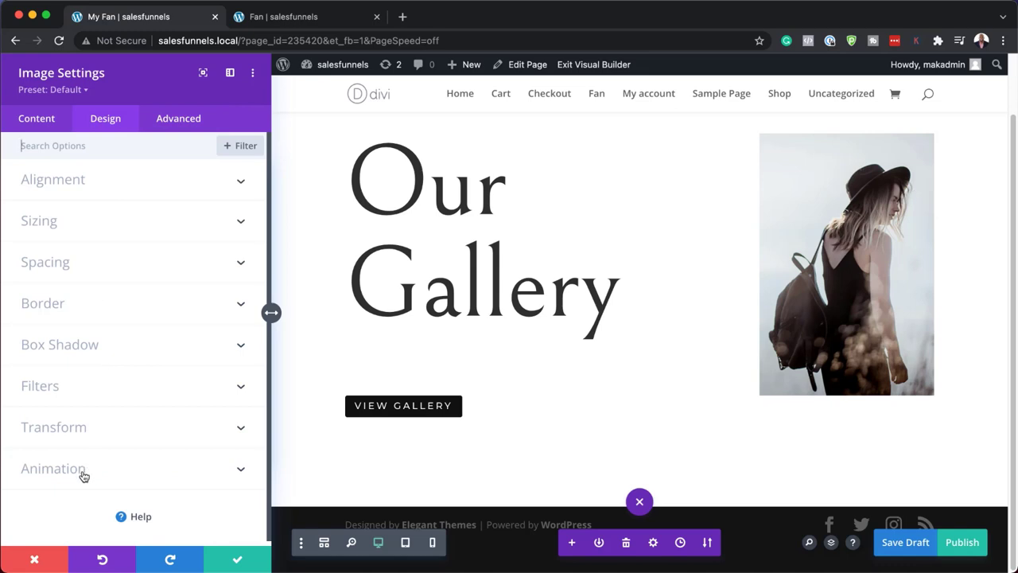
click(74, 435)
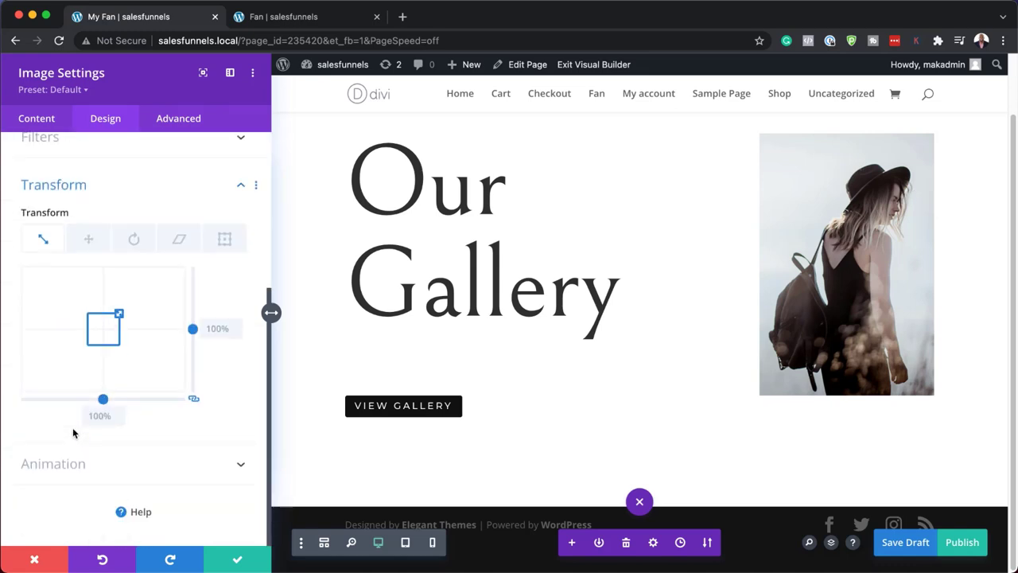
click(226, 243)
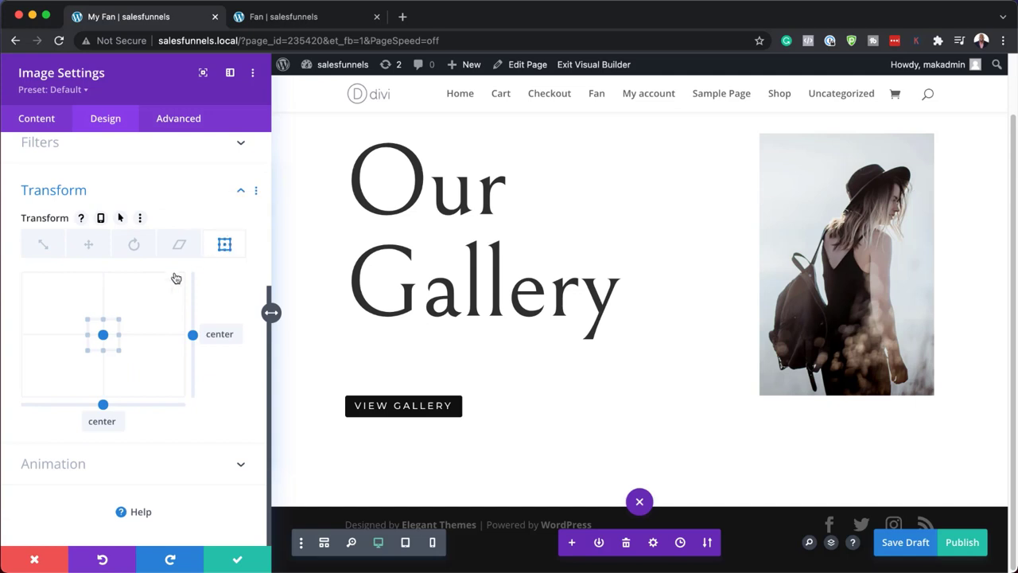
click(103, 350)
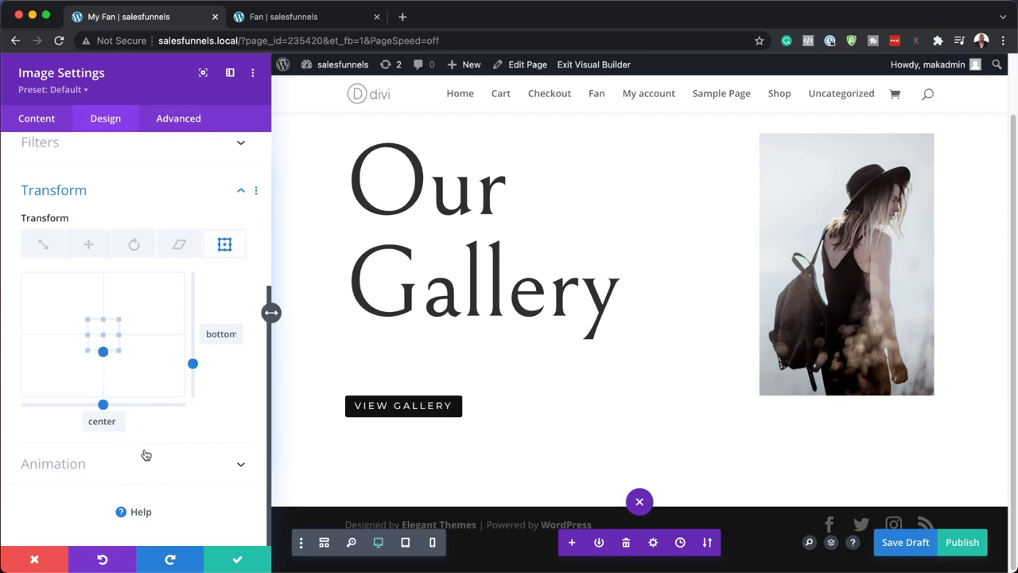
Enable the horizontal motion scroll effect for the duplicated image.
click(181, 121)
click(74, 473)
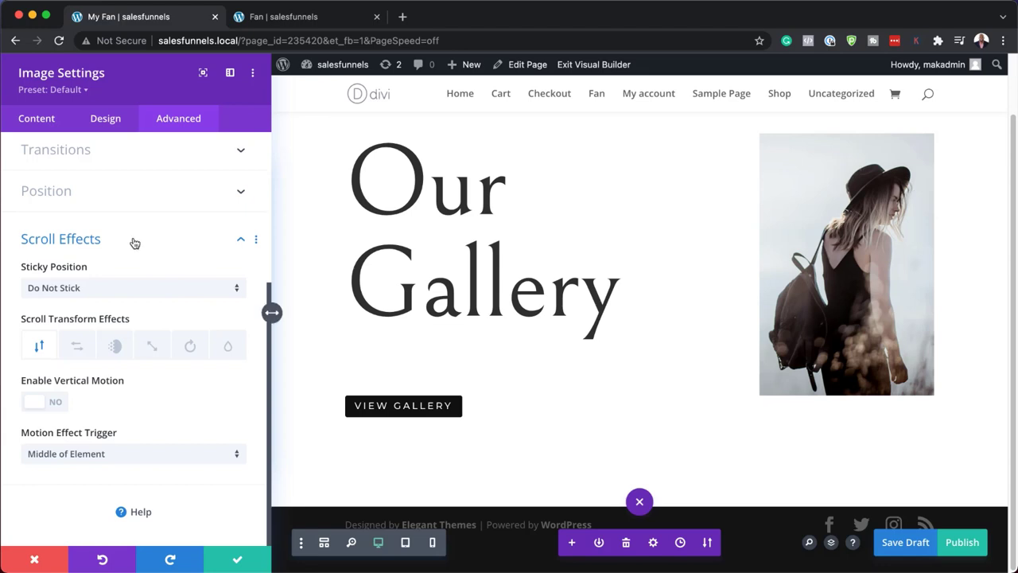
click(76, 345)
click(54, 406)
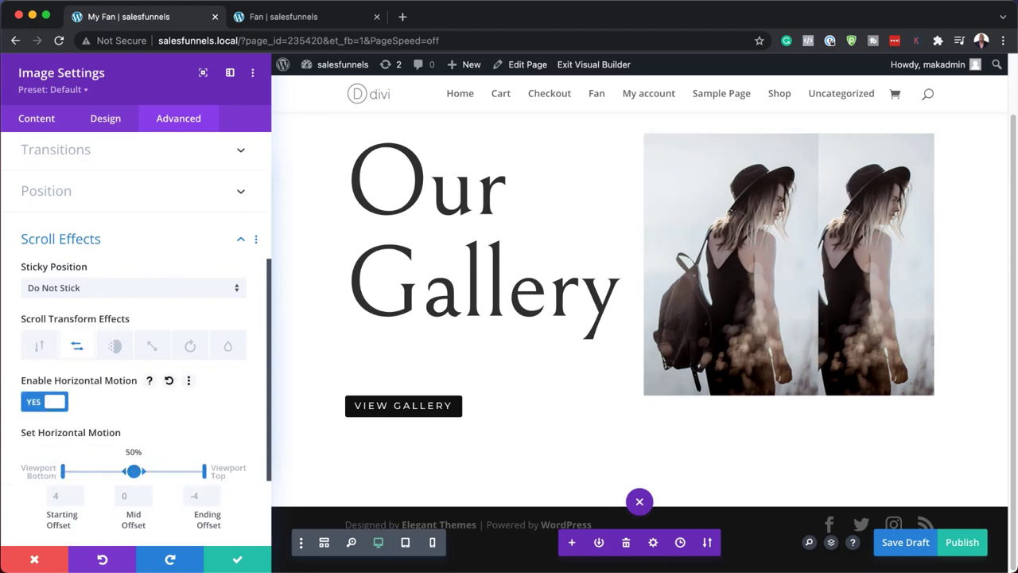
Start the horizontal motion at 20% of the viewport with a starting offset of 0, mid offset of 0.5 and ending offset of 5.
scroll(167, 438, down, 3)
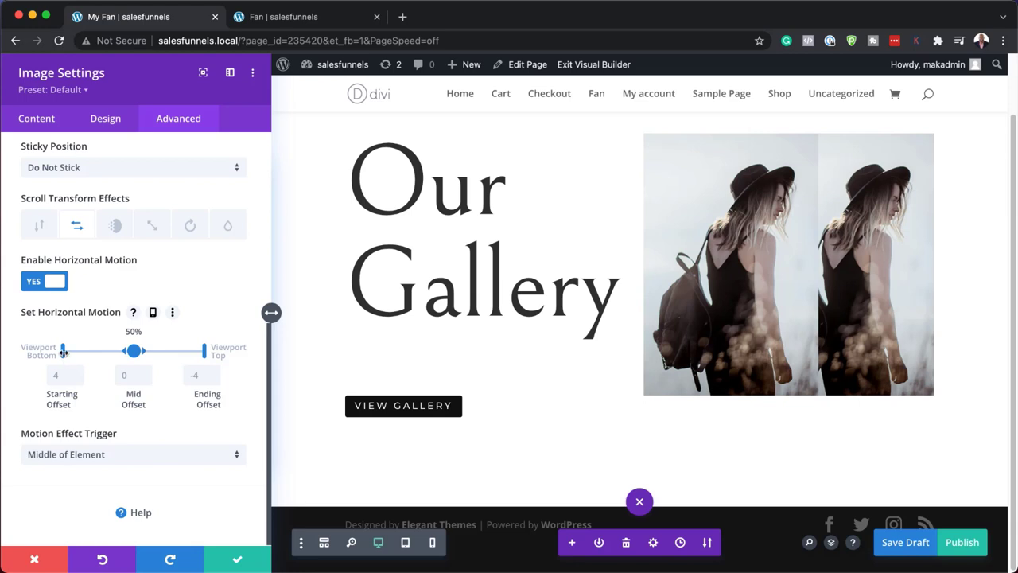
drag(63, 350, 91, 351)
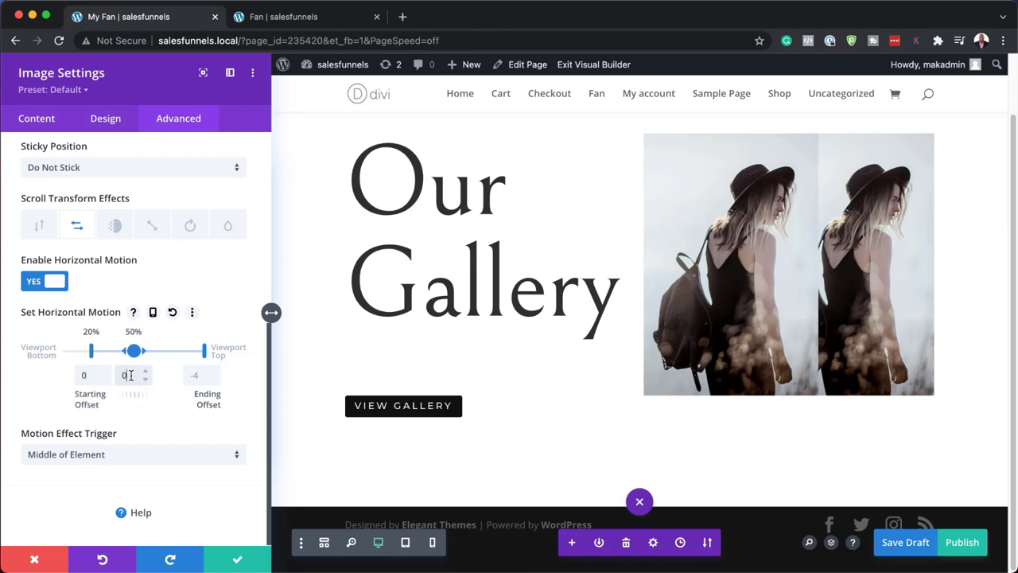
text(5)
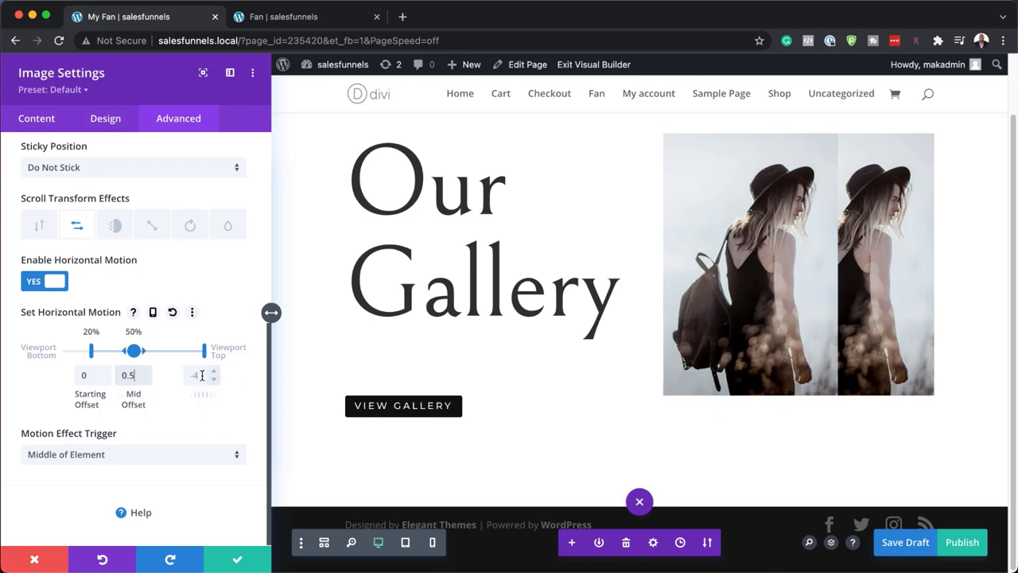
click(201, 376)
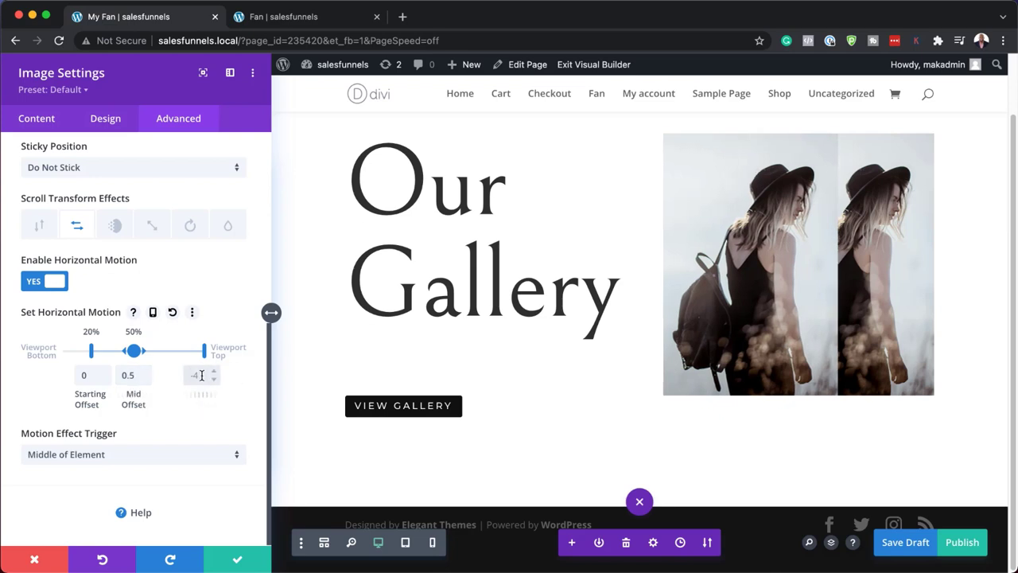
text(5)
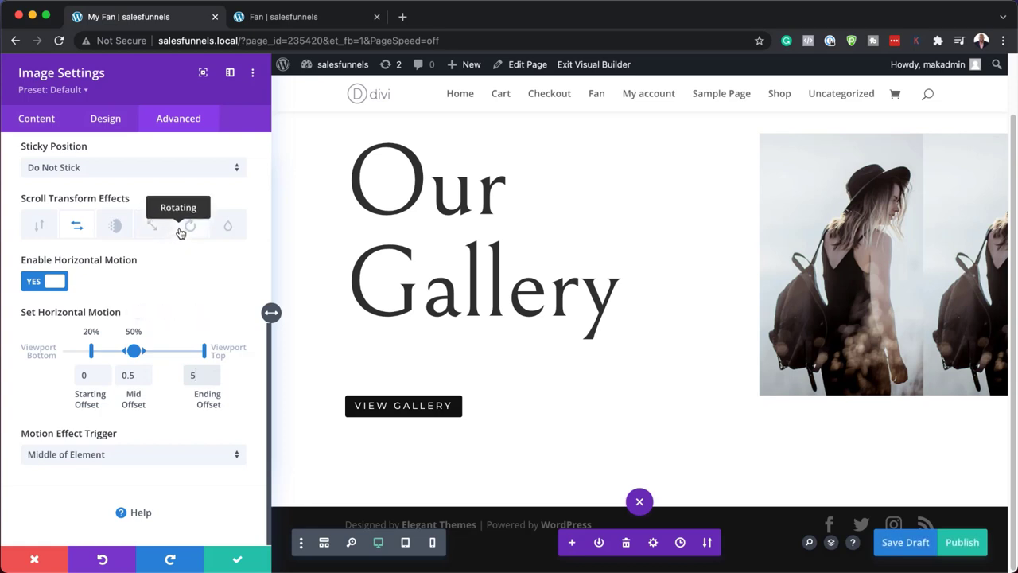
Enable the rotating scroll effect for the duplicated image, starting at 20% of the viewport with 0° starting, 20° mid and 20° ending rotation.
click(181, 230)
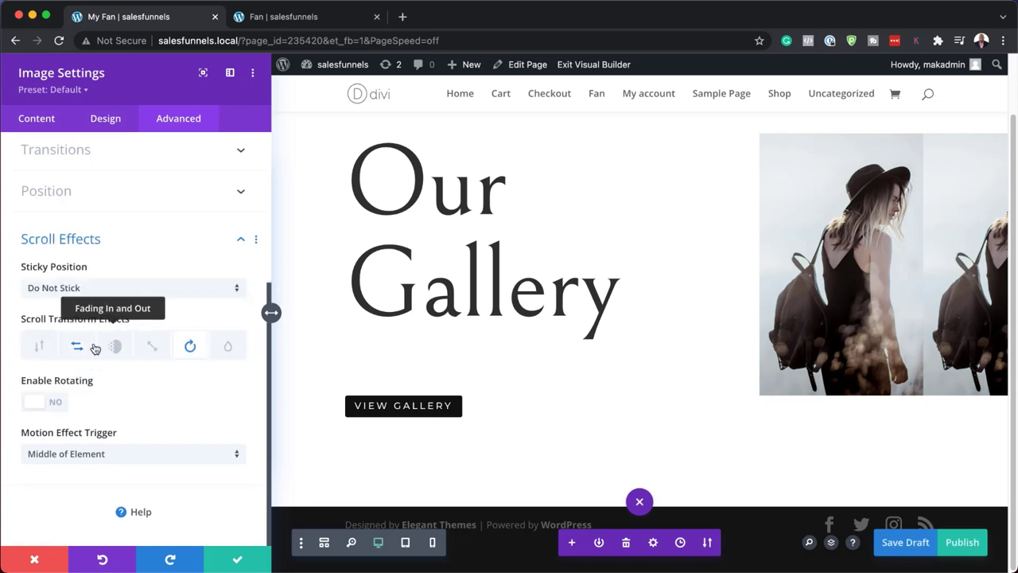
click(57, 406)
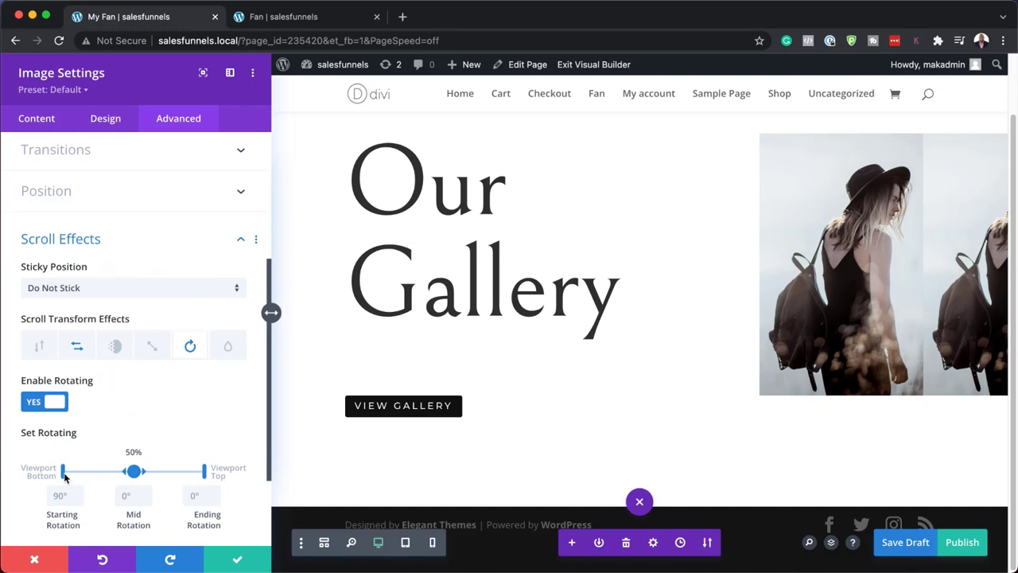
drag(65, 474, 100, 472)
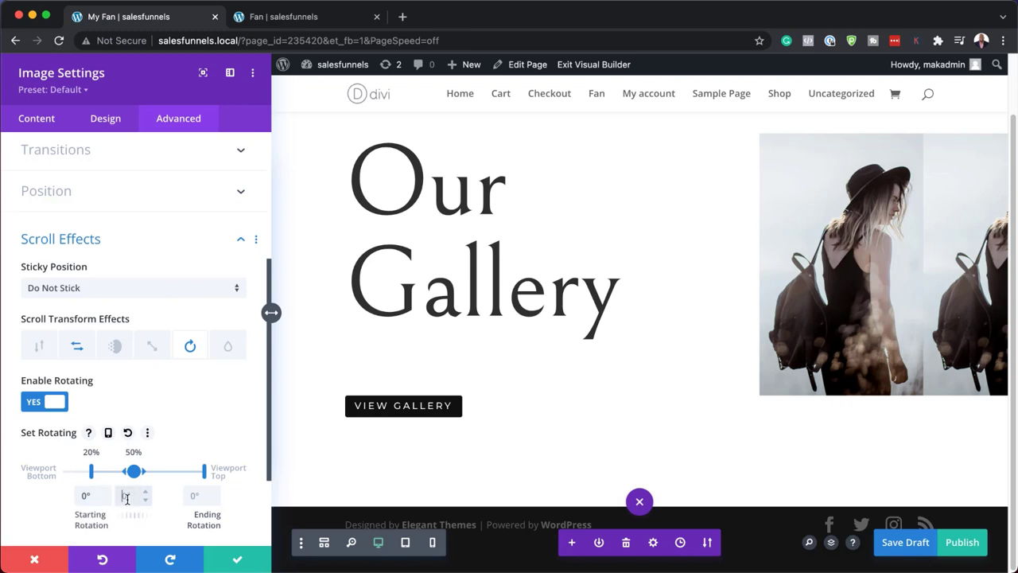
Set the duplicated image's horizontal motion ending offset to 0.5 and save its settings.
text(0.5)
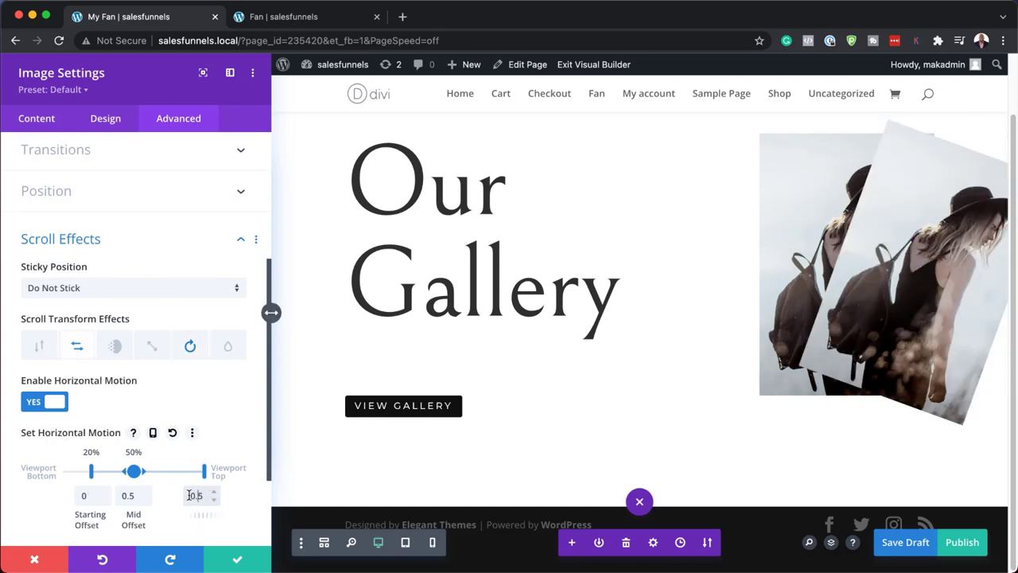
drag(190, 494, 206, 495)
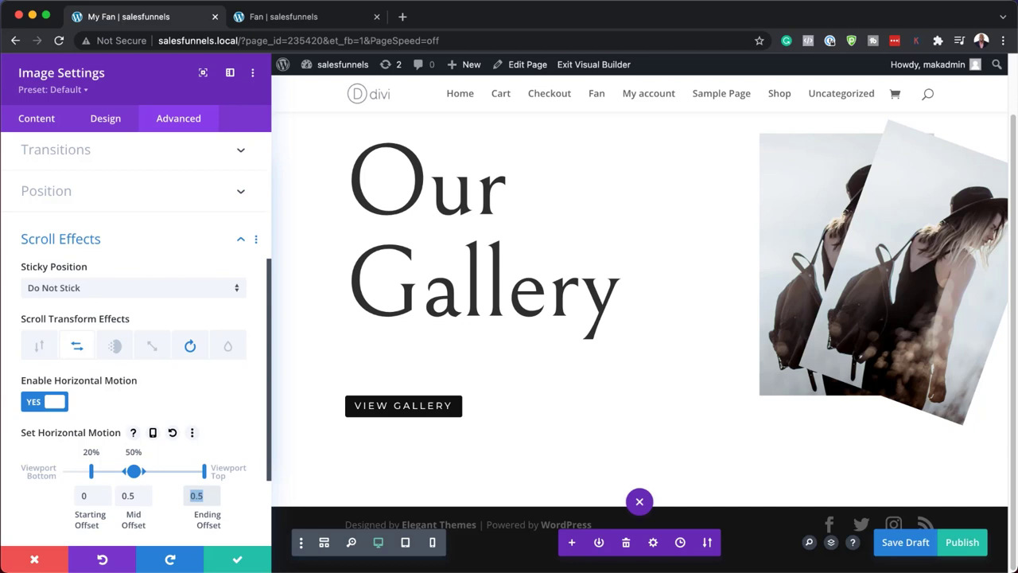
click(231, 562)
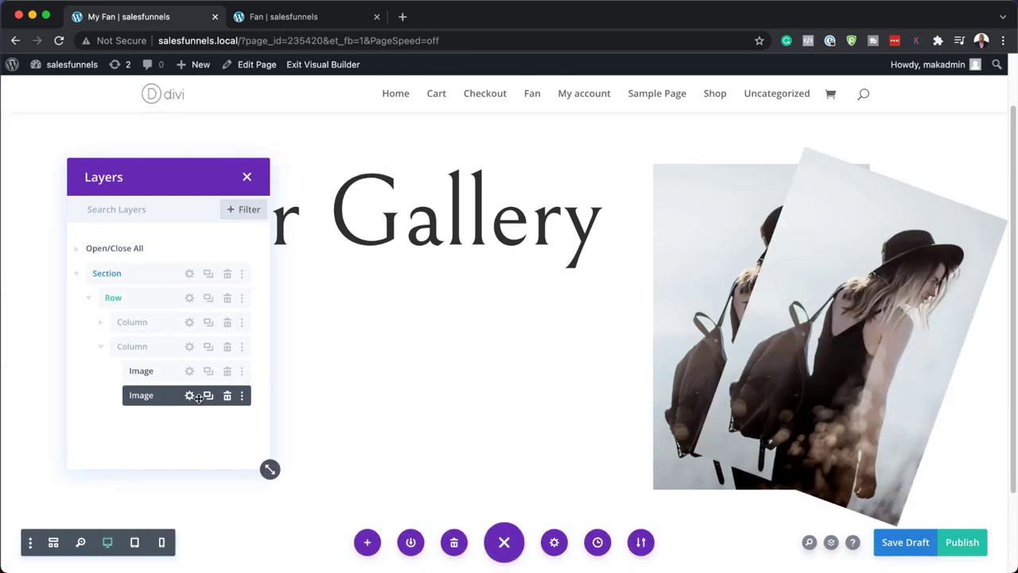
Duplicate the rotated image and move the Layers window next to the images.
click(207, 396)
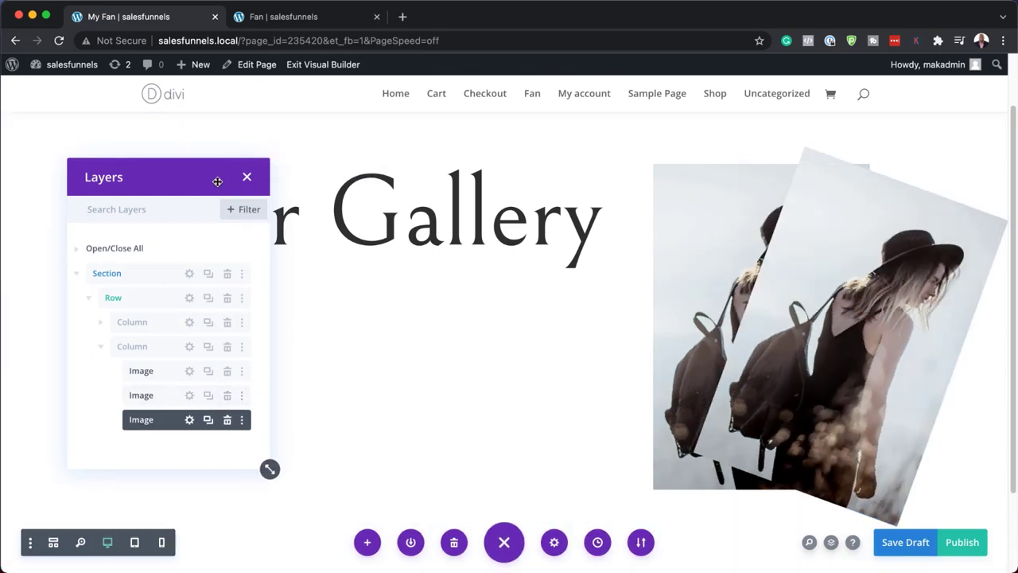
drag(193, 177, 556, 179)
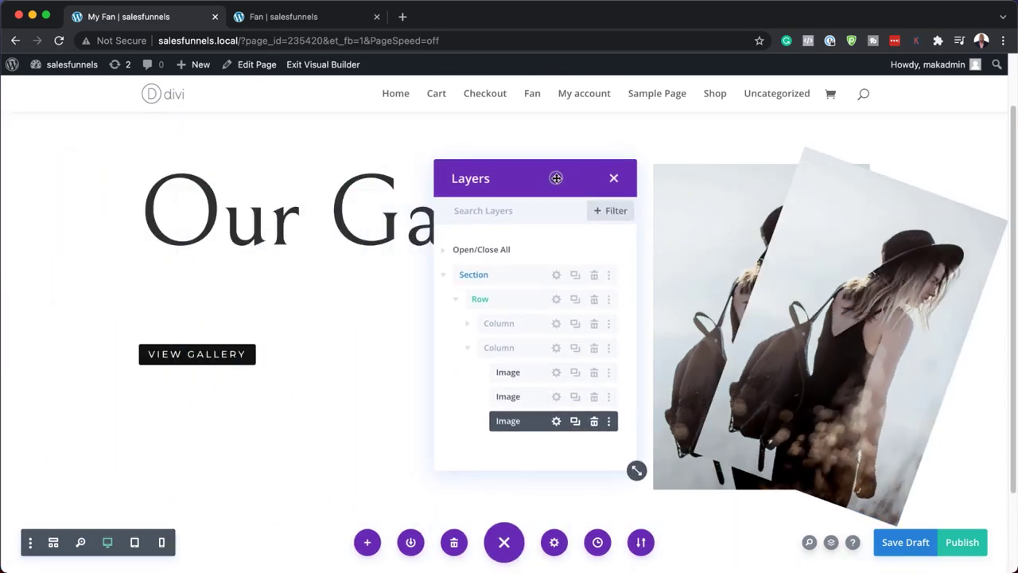
Set the third image's horizontal motion mid and ending offsets to 1 and save the page.
click(556, 421)
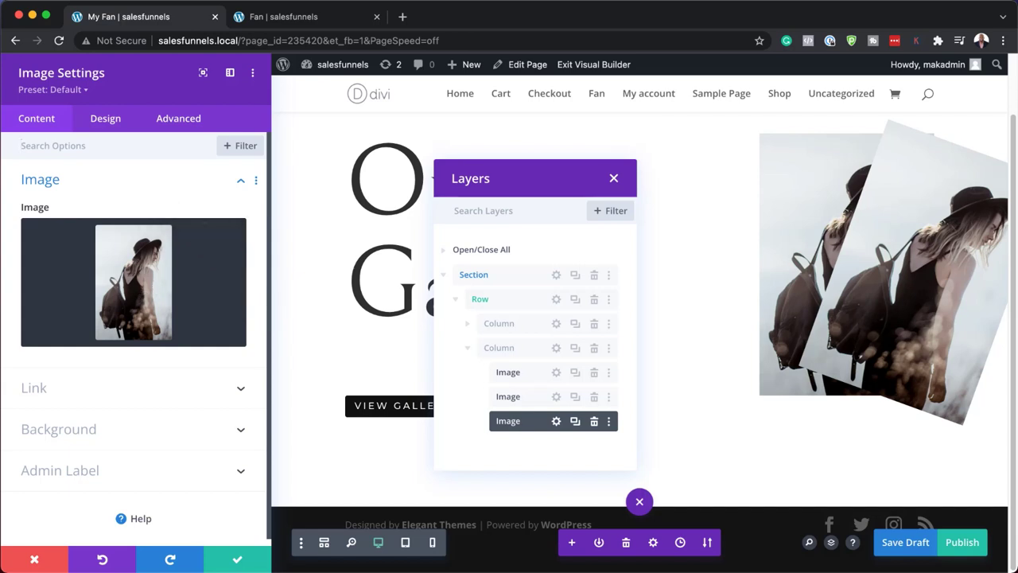
click(178, 118)
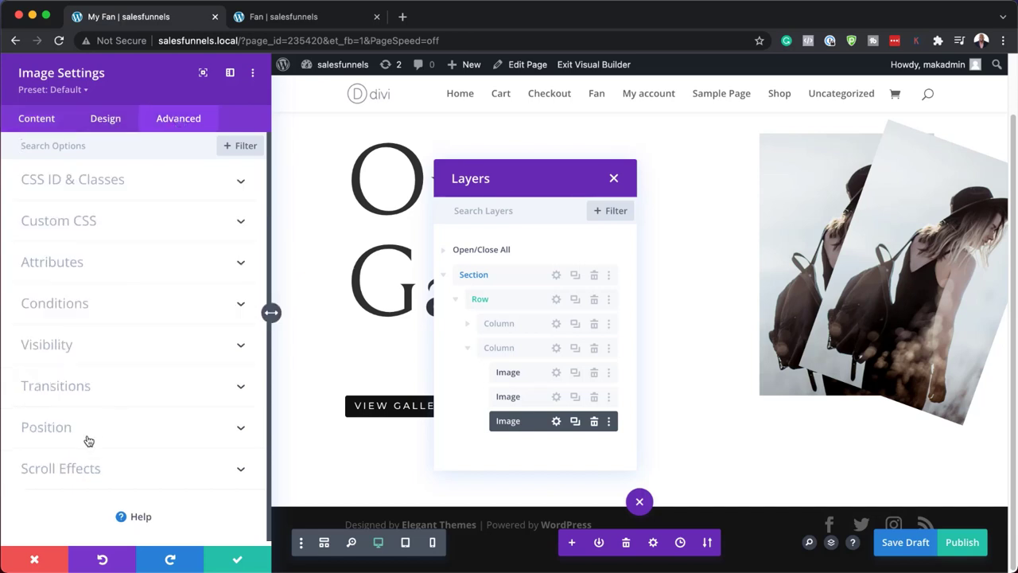
click(75, 468)
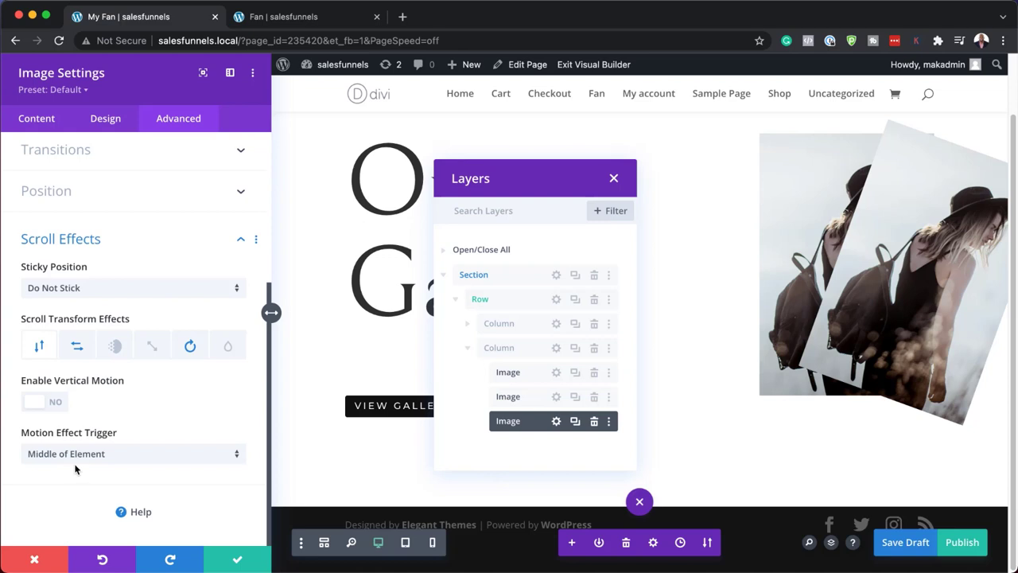
click(78, 346)
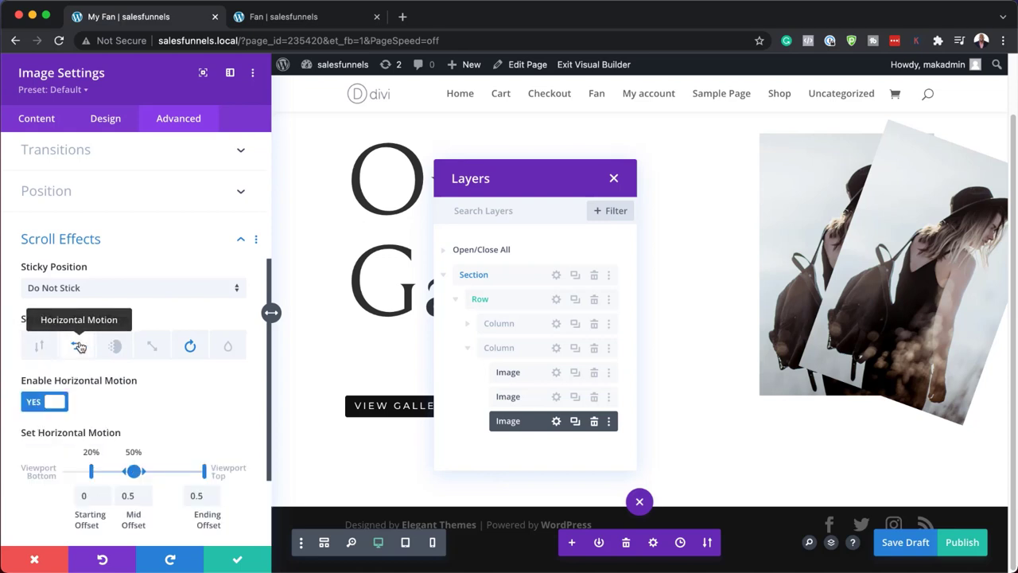
scroll(125, 479, down, 2)
double_click(132, 467)
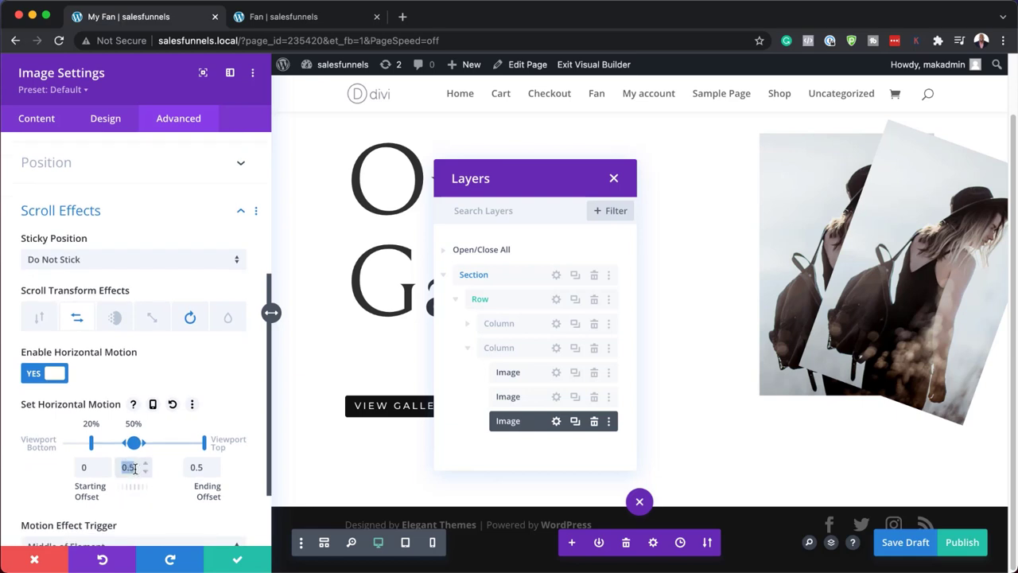
text(1)
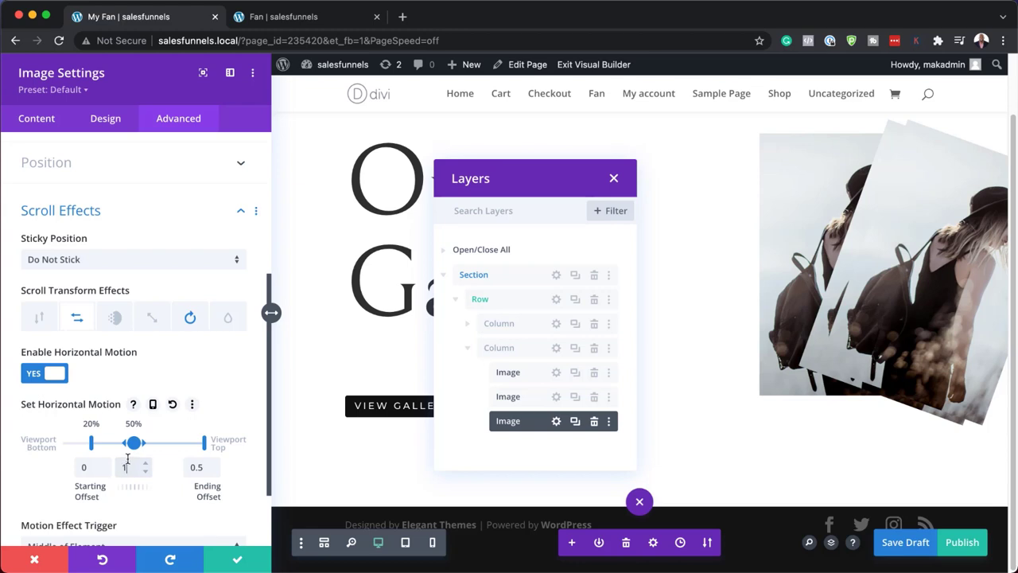
double_click(198, 467)
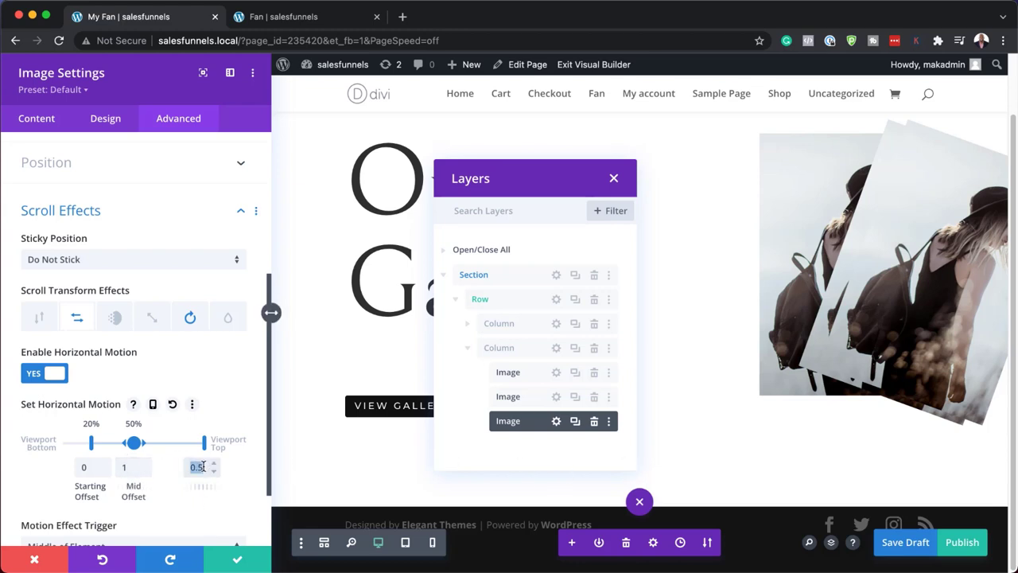
text(1)
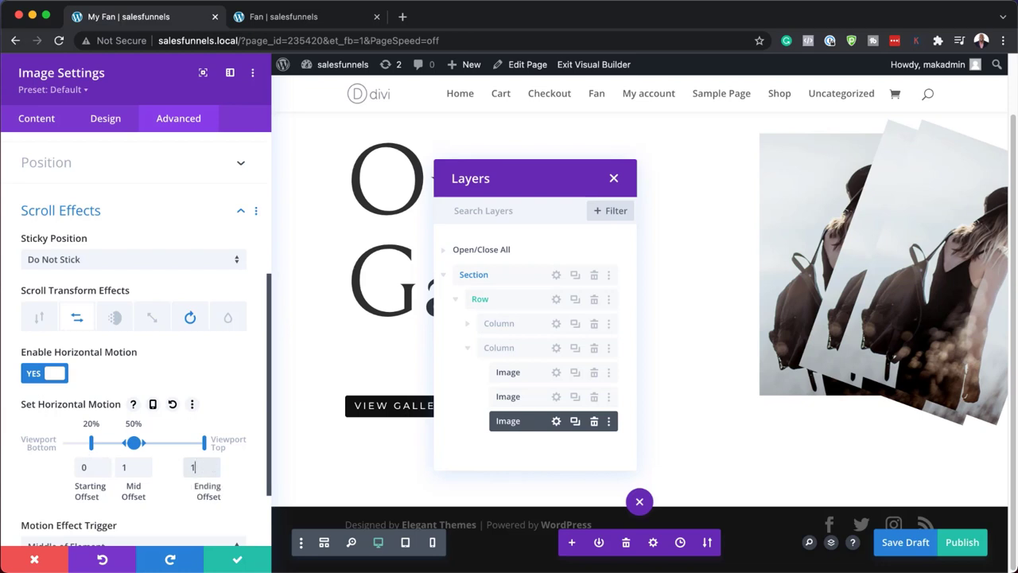
key(super+s)
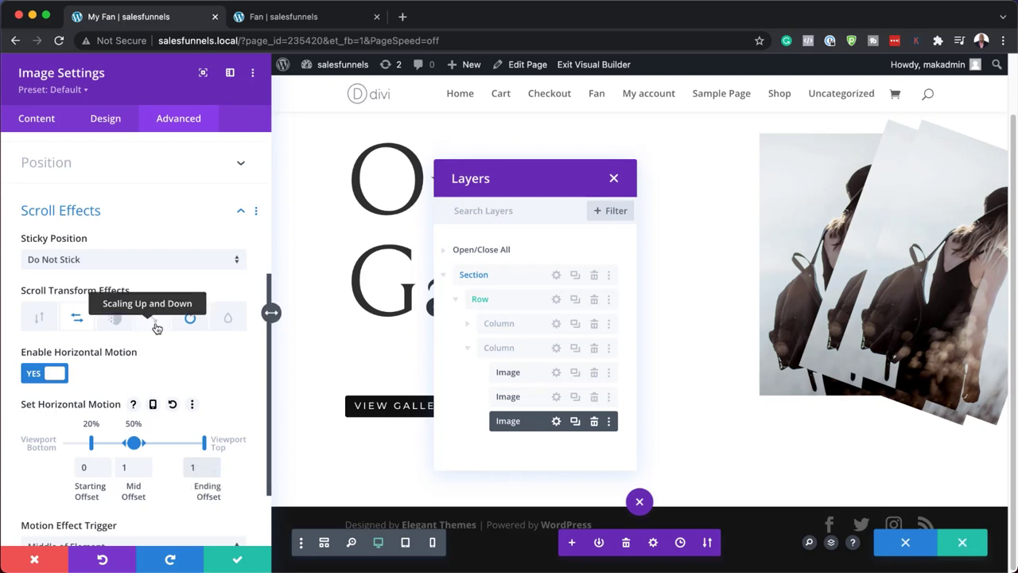
Set the third image's mid and ending rotation to 40°.
click(191, 319)
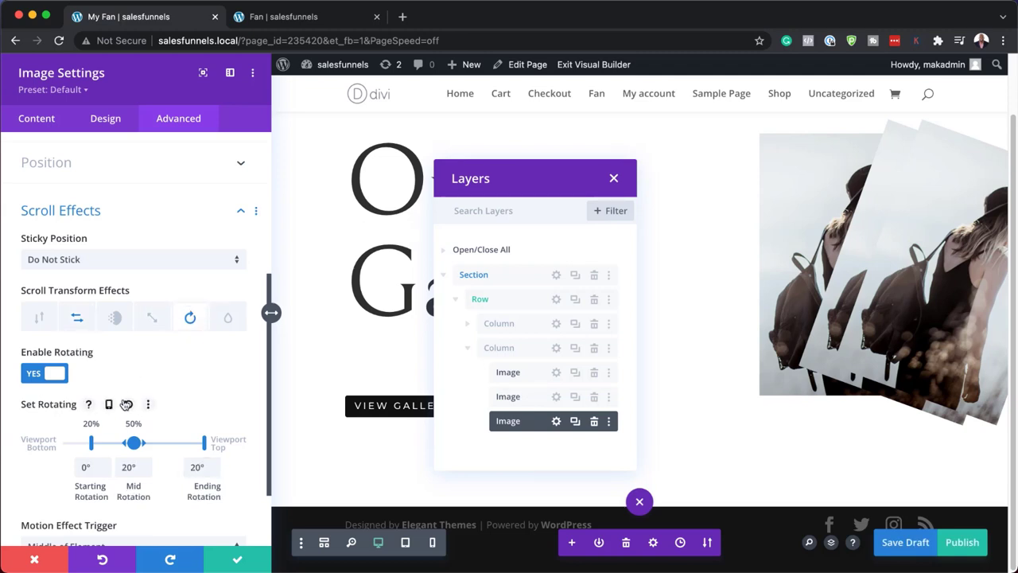
scroll(132, 413, down, 1)
double_click(129, 457)
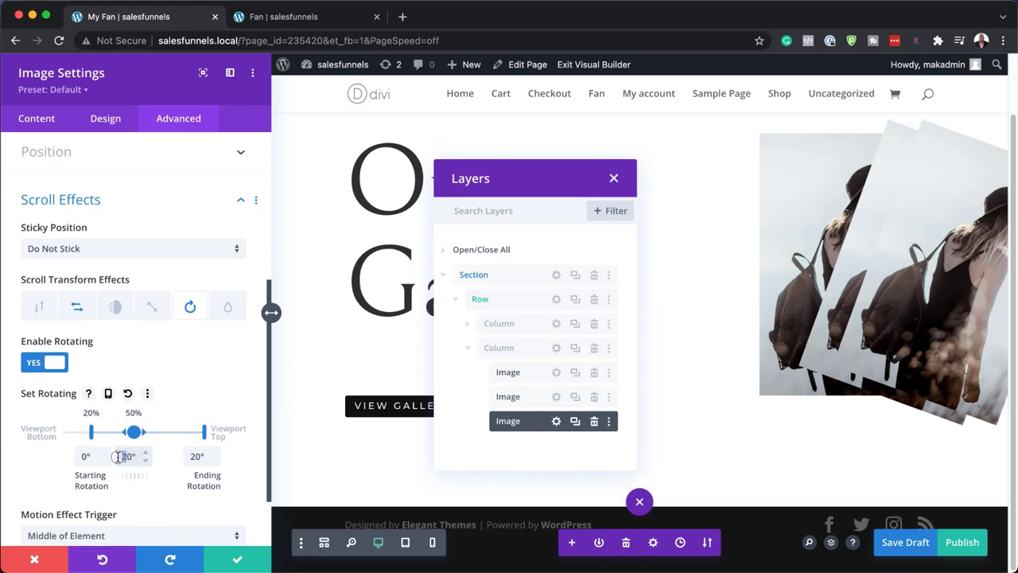
text(40)
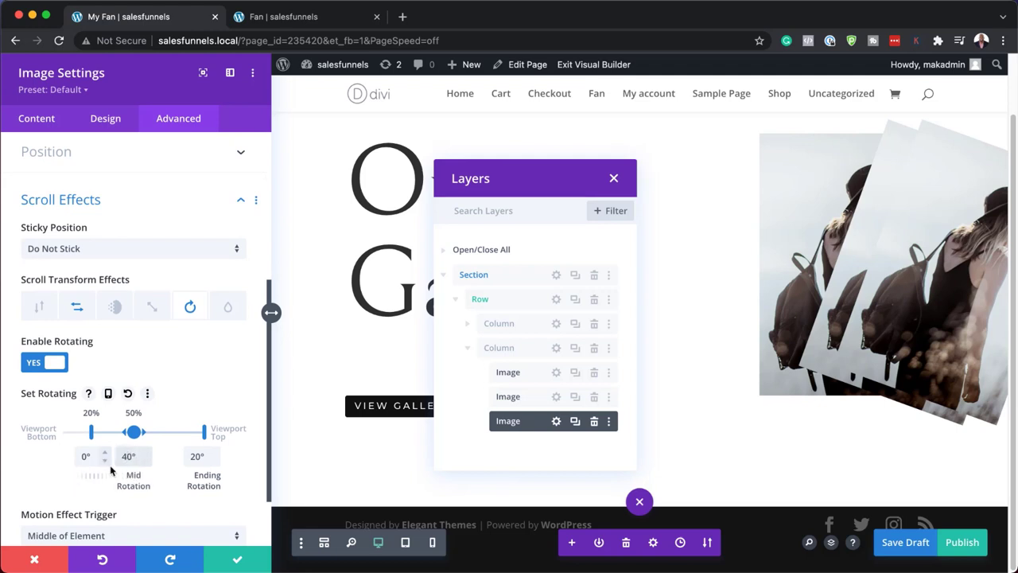
click(192, 456)
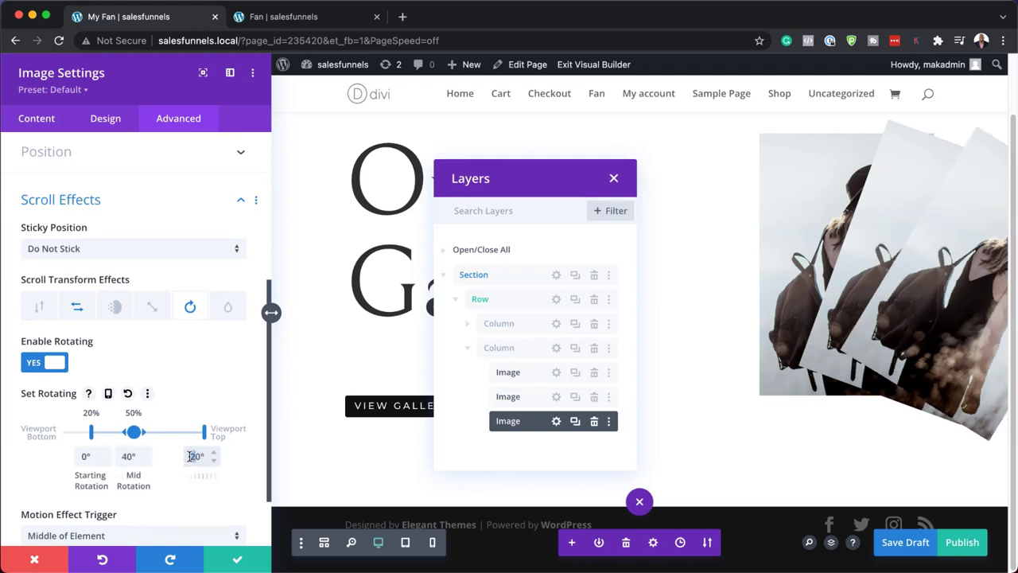
text(40)
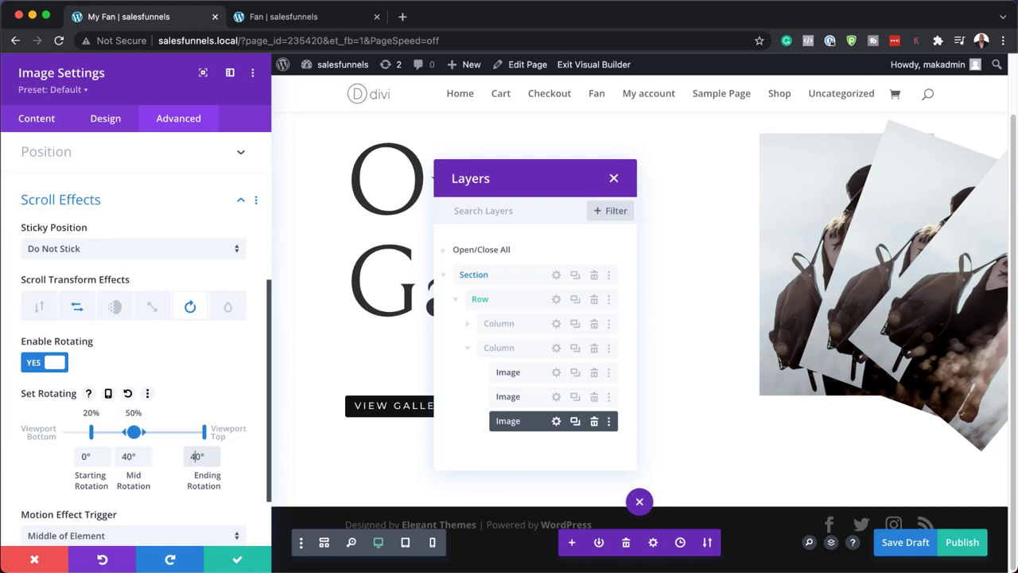
Rename the first image layer as middle and the second as mid-right.
double_click(518, 372)
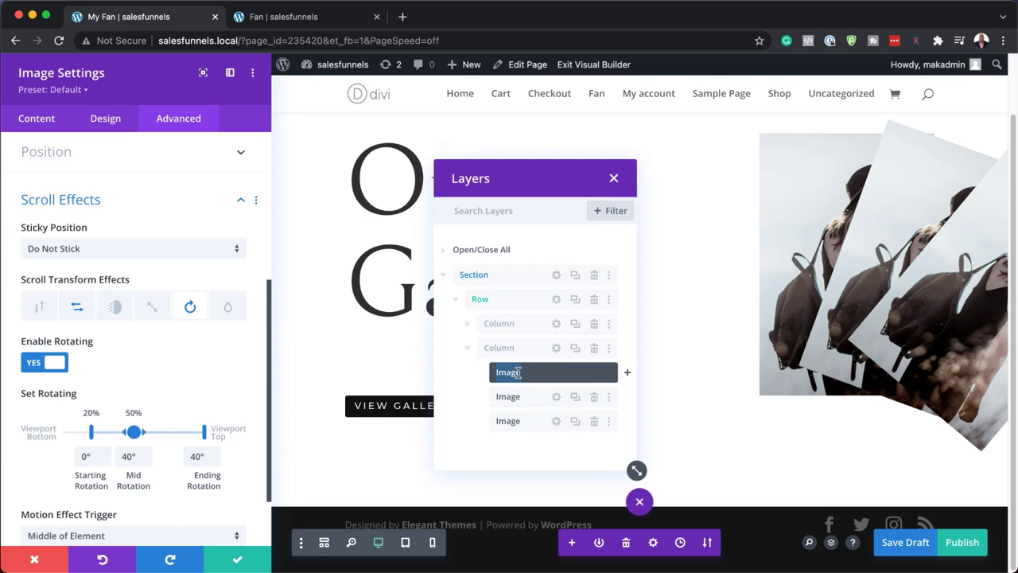
text(m)
click(534, 372)
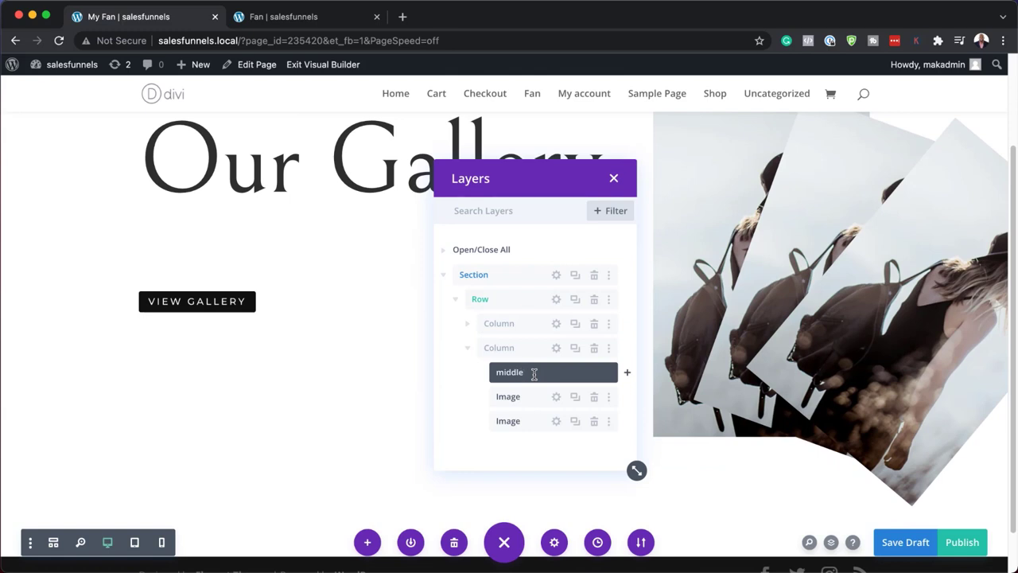
double_click(527, 396)
key(BackSpace)
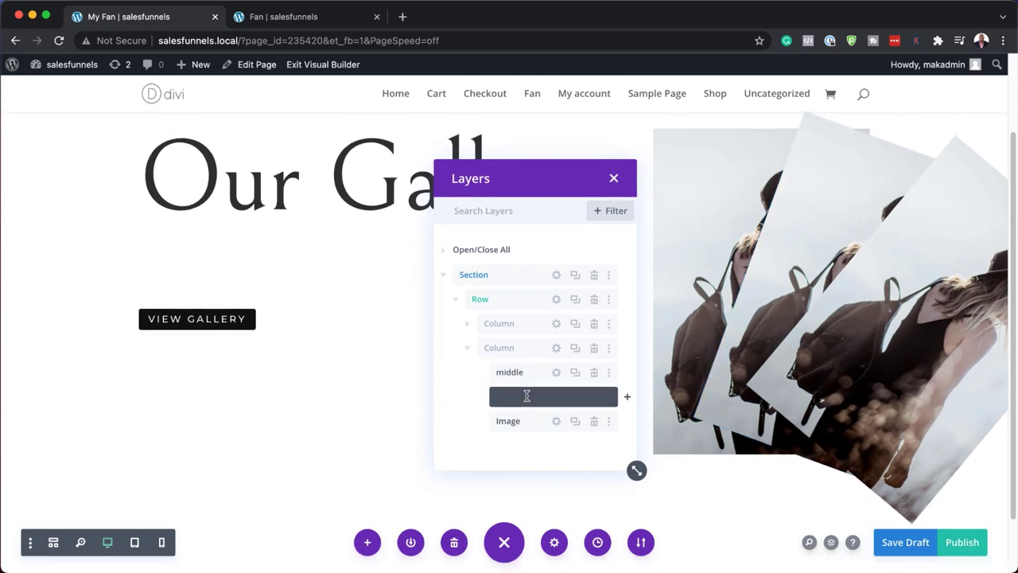
text(mid-right)
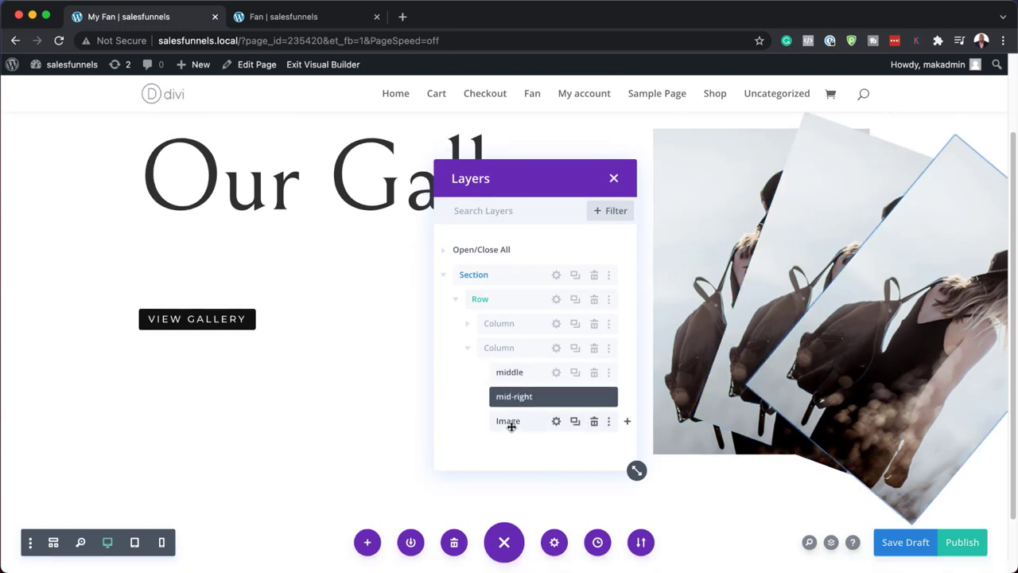
Rename the last image layer as right.
double_click(509, 421)
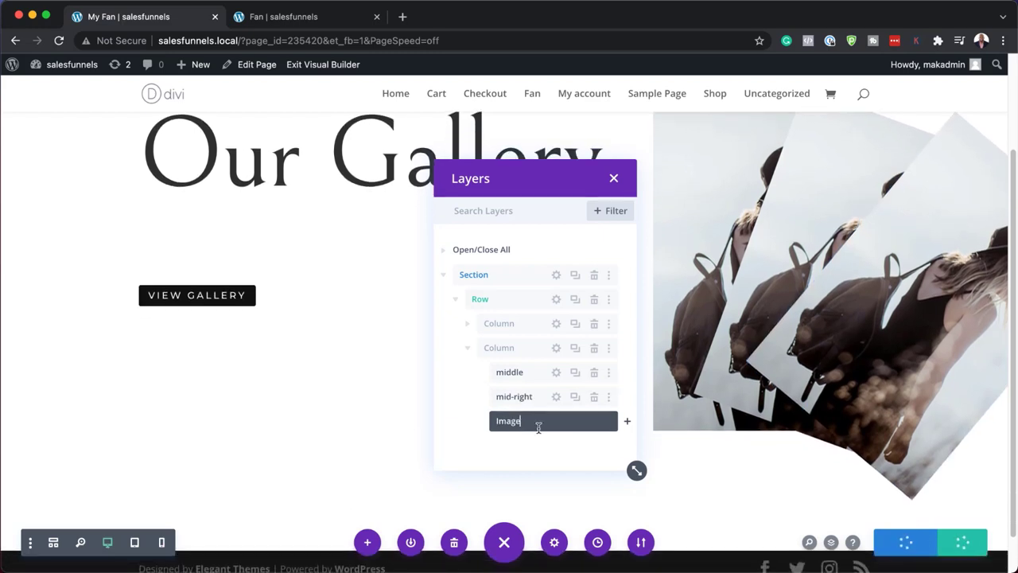
key(BackSpace)
key(BackSpace)
key(BackSpace)
key(BackSpace)
key(BackSpace)
text(right)
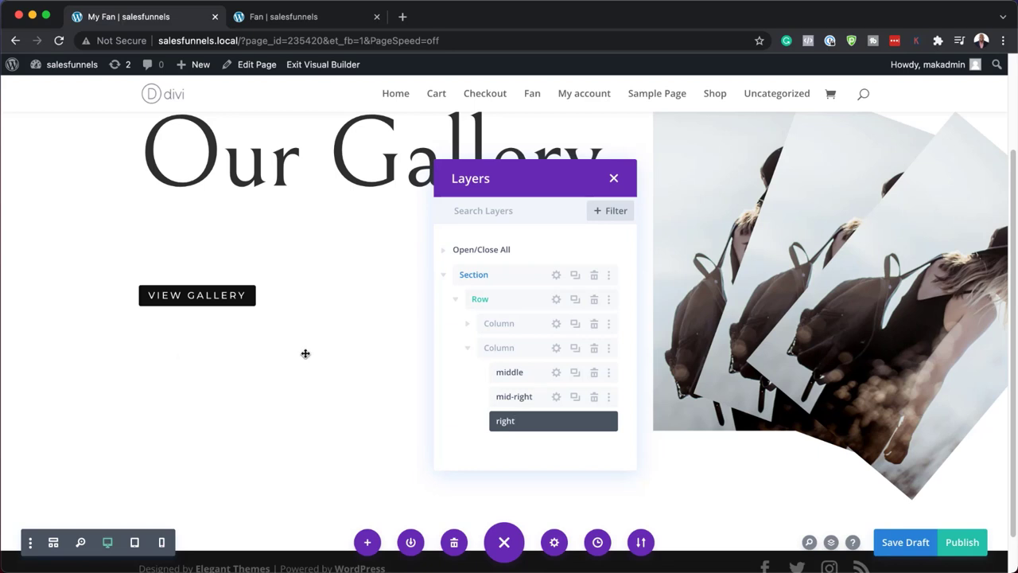
Duplicate the mid-right image and move the copy above the middle image in the layer order.
click(571, 397)
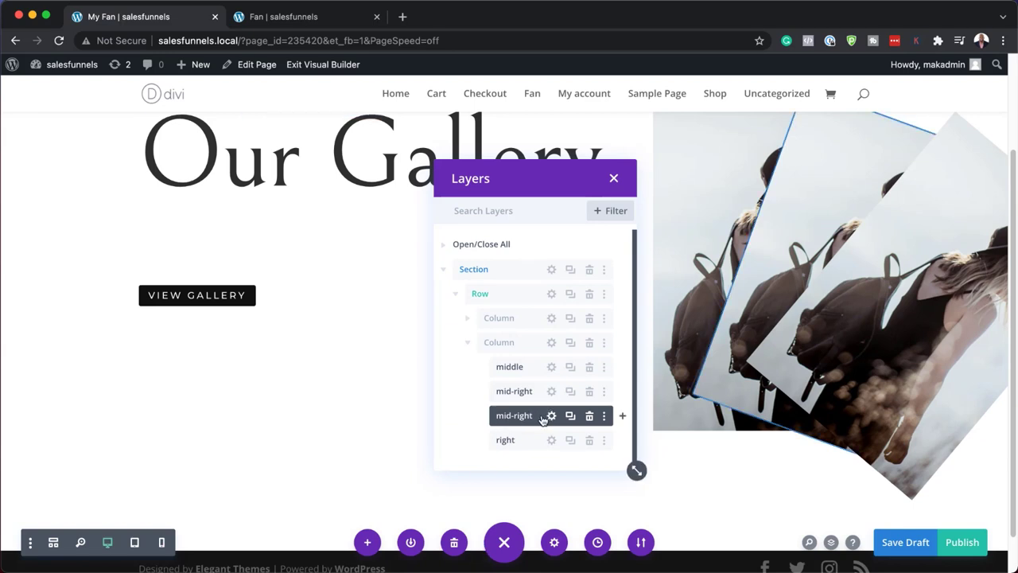
drag(537, 413, 537, 372)
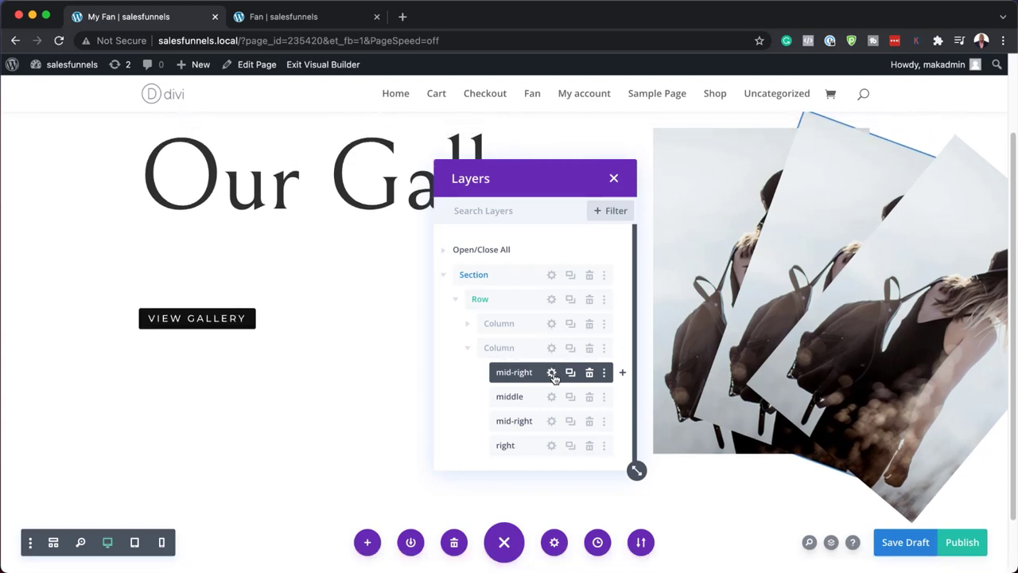
Set the horizontal motion mid offset of the mid-right copy above the middle image to -0.5.
click(551, 373)
click(178, 118)
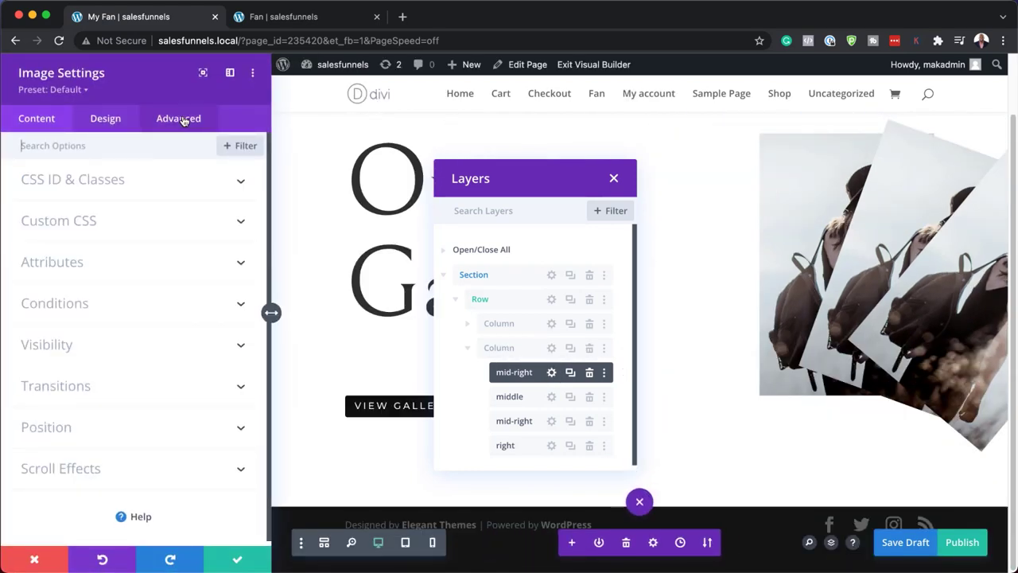
click(76, 469)
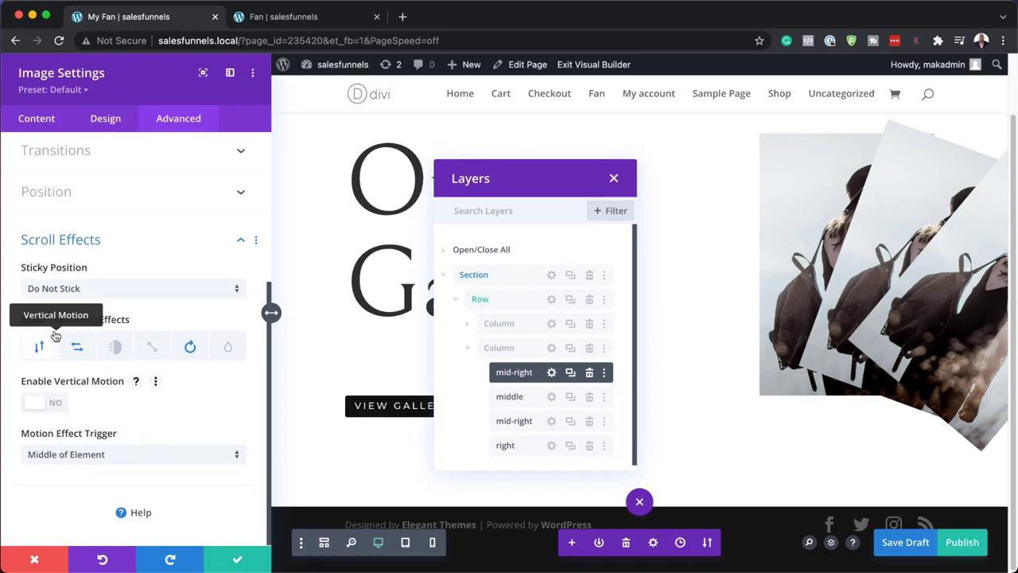
click(76, 347)
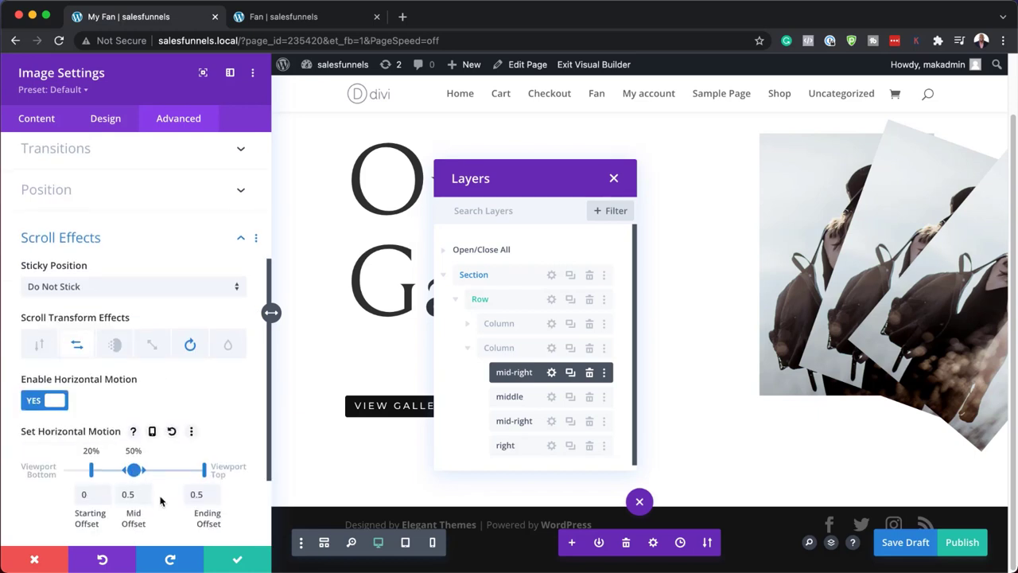
scroll(160, 493, down, 1)
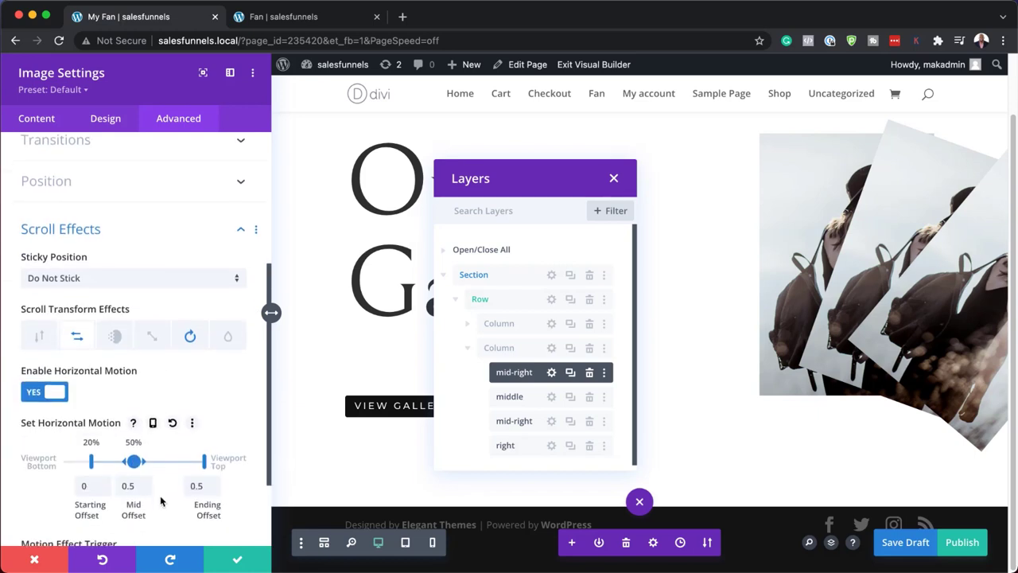
click(123, 479)
text(-)
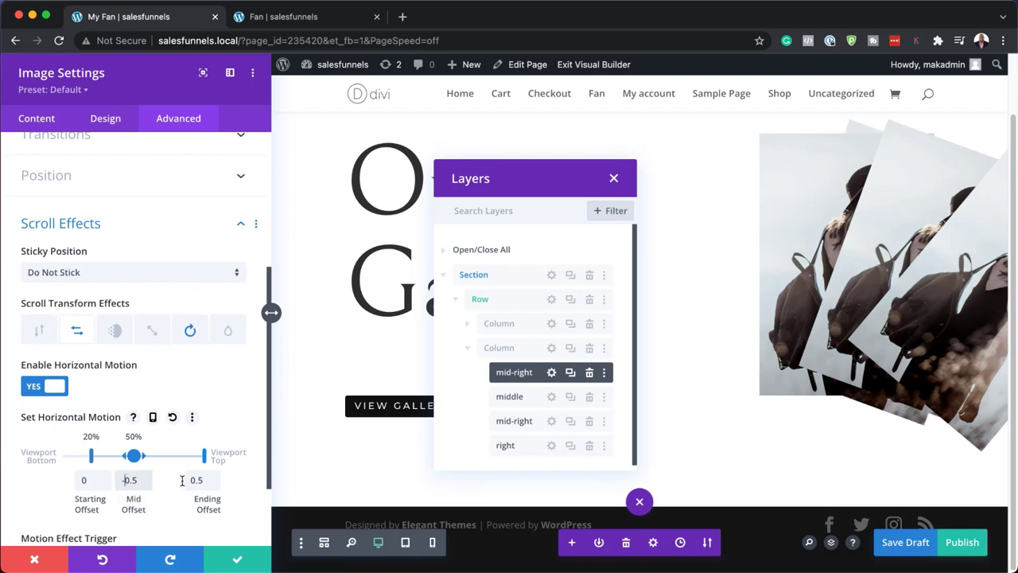
Set the upper mid-right image's horizontal motion ending offset to -0.5 and its mid and ending rotation to -20°, saving the settings.
click(191, 480)
text(-)
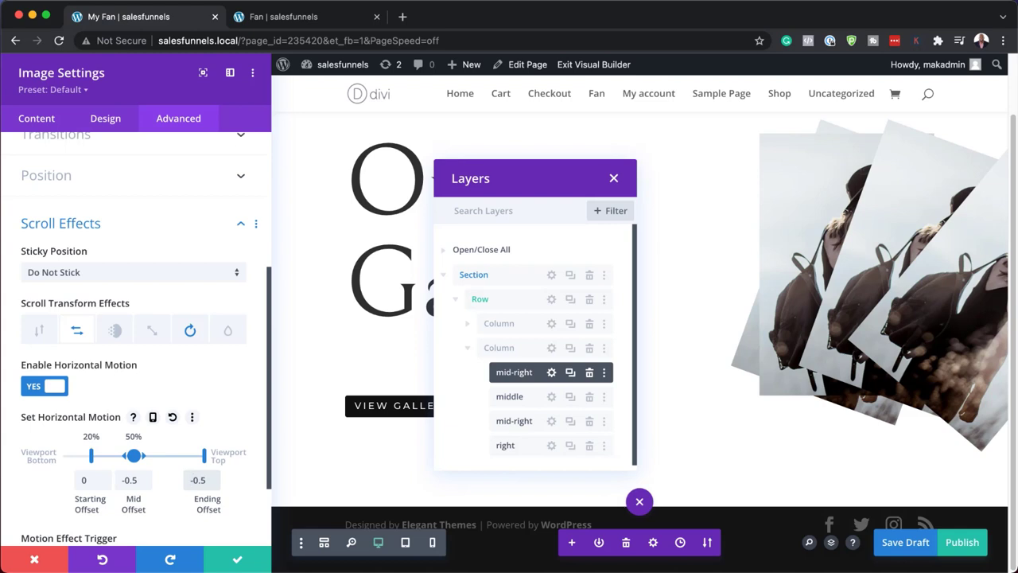
click(190, 331)
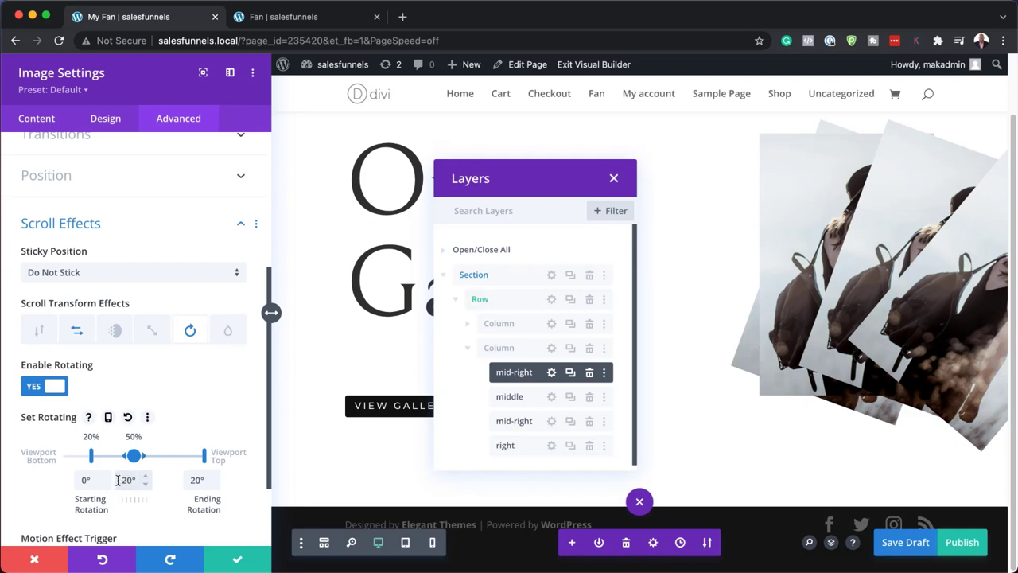
click(190, 480)
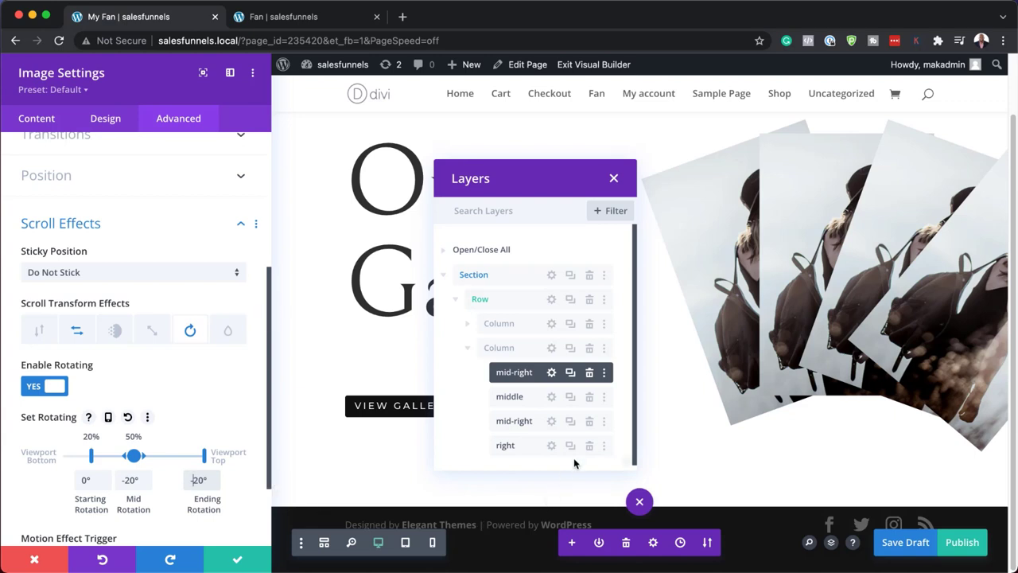
click(237, 559)
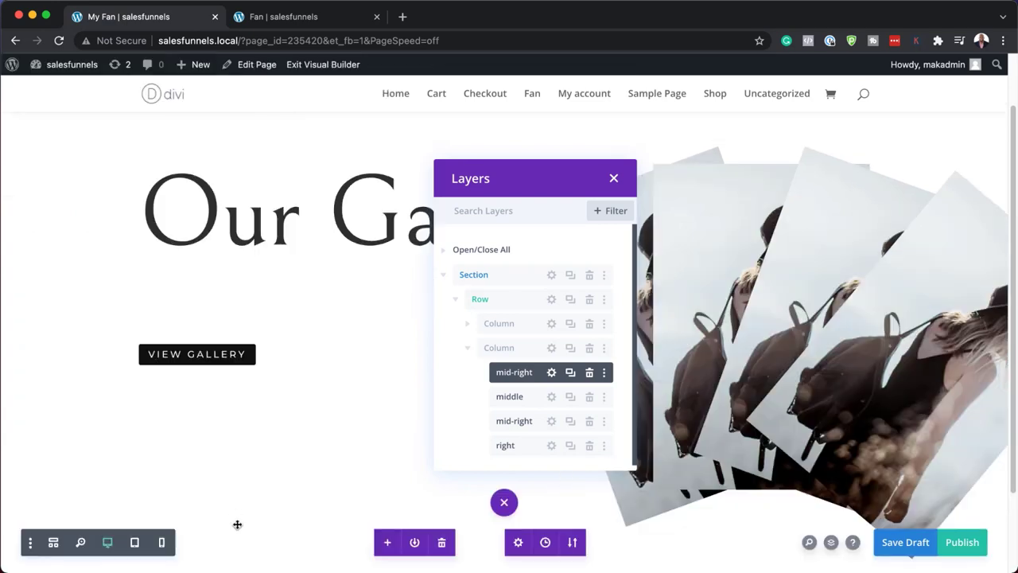
Duplicate the right image and rename the copy as left.
click(570, 447)
scroll(572, 450, down, 1)
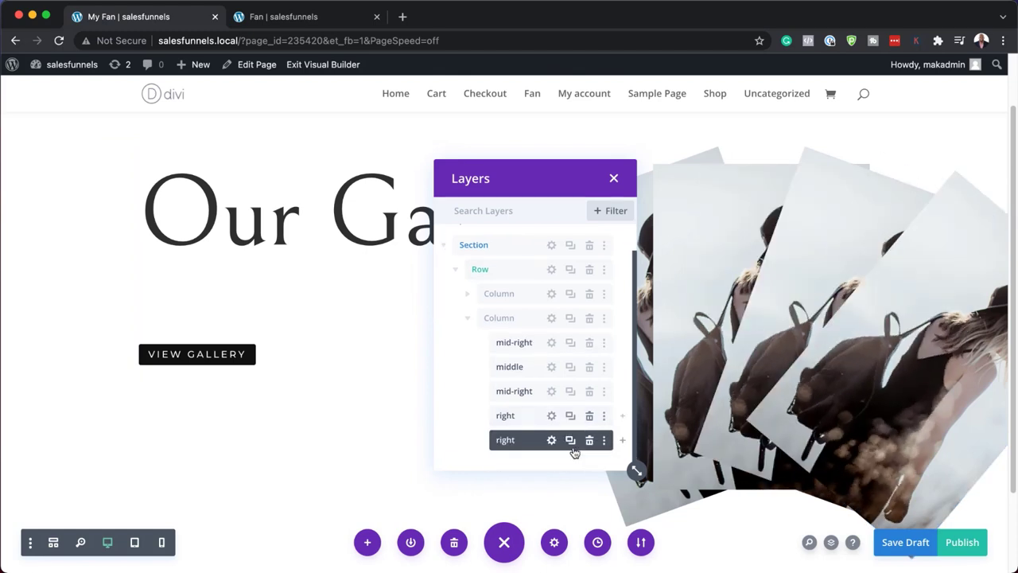
double_click(534, 440)
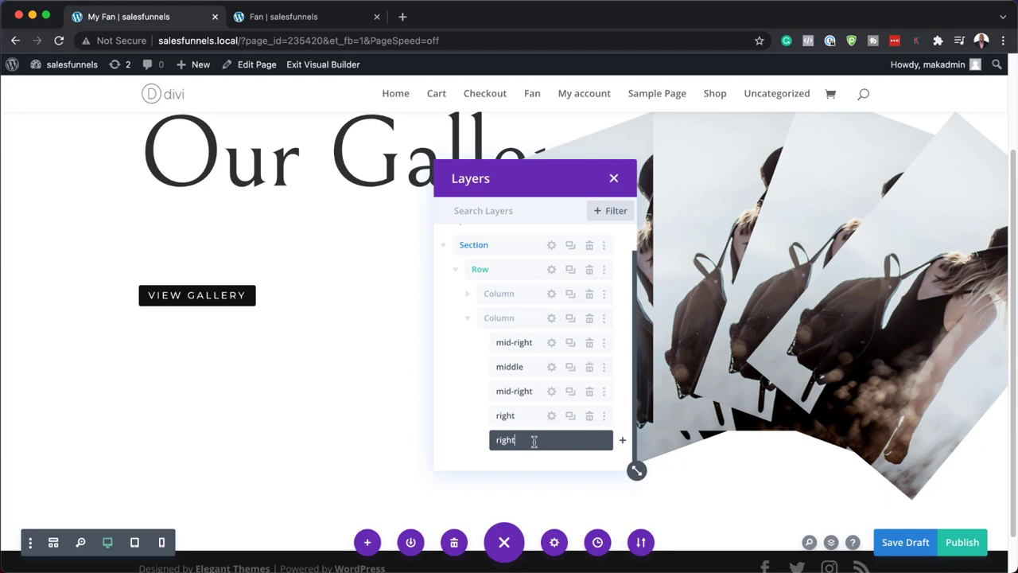
key(BackSpace)
key(BackSpace)
key(BackSpace)
key(BackSpace)
key(BackSpace)
text(left)
key(Return)
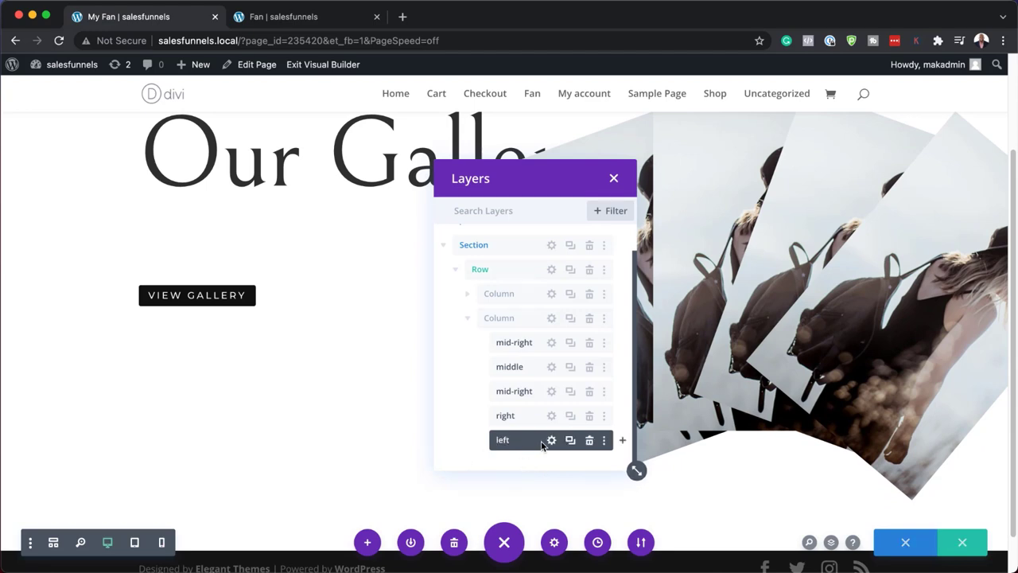
Move the left image above all other images in the column and set its horizontal motion mid and ending offsets to -1.
drag(541, 443, 535, 357)
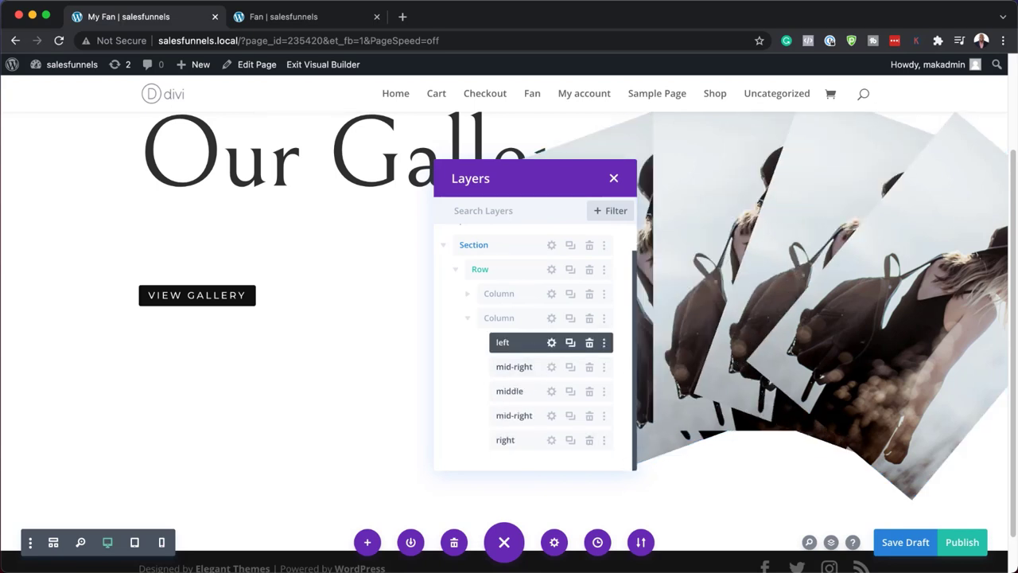
click(552, 342)
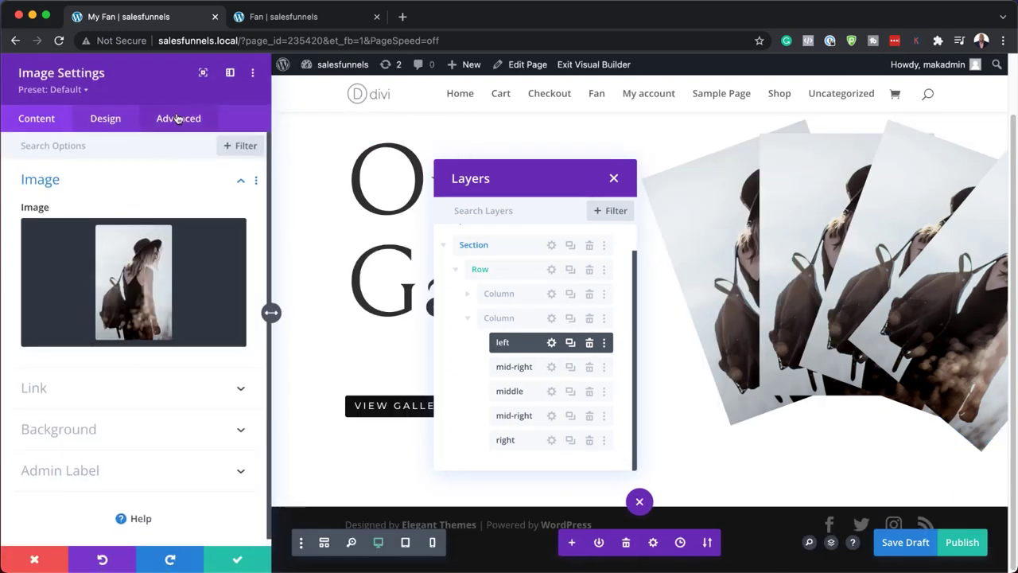
click(178, 118)
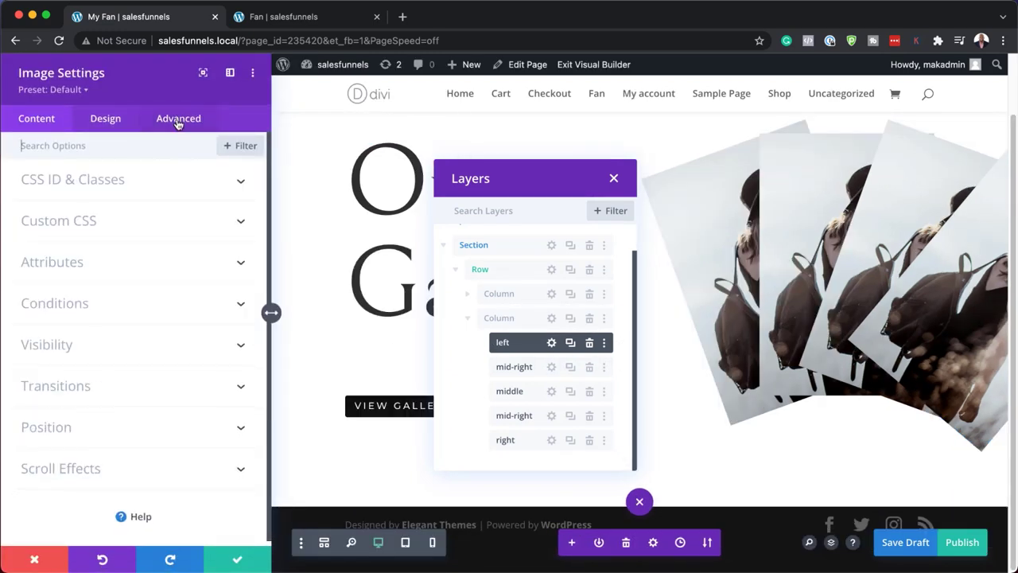
click(86, 469)
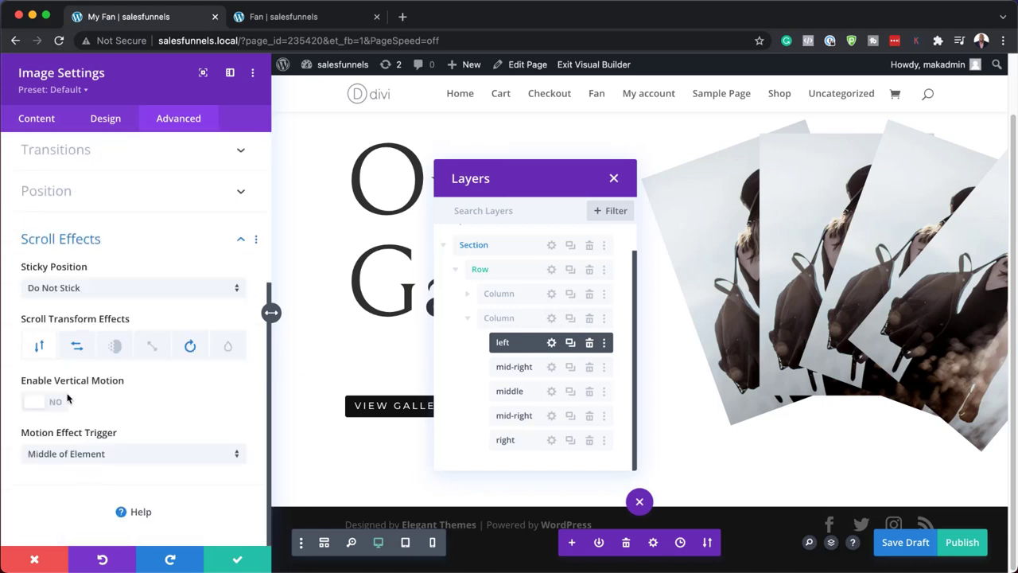
click(77, 345)
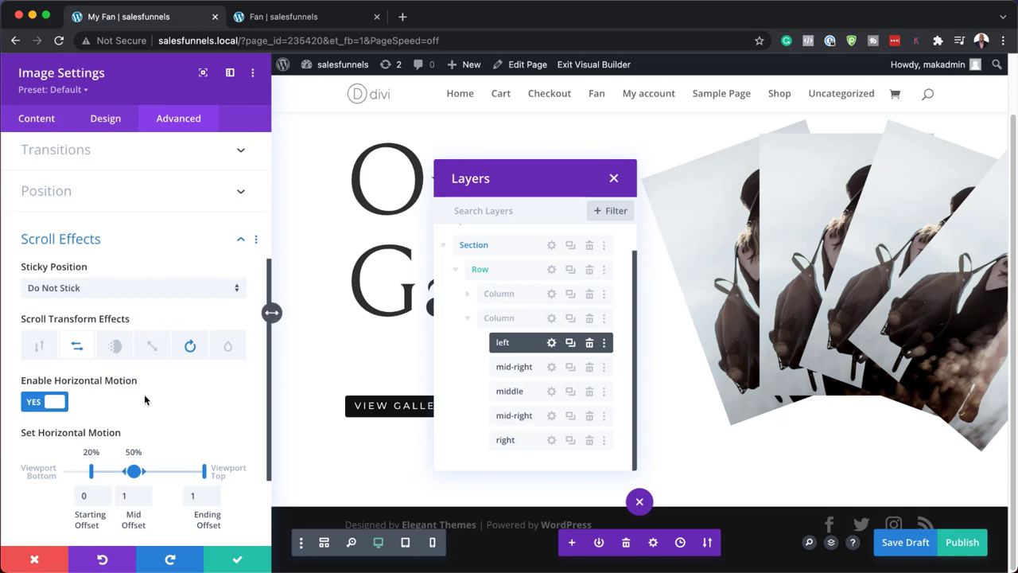
mouse_move(70, 455)
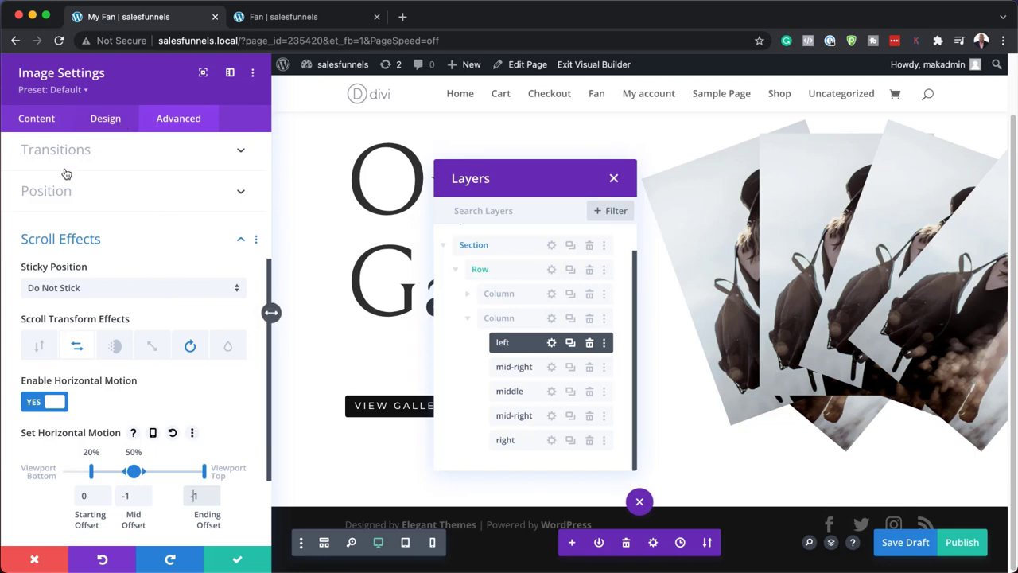
Set the left image's mid and ending rotation to -40° and save its settings.
click(192, 347)
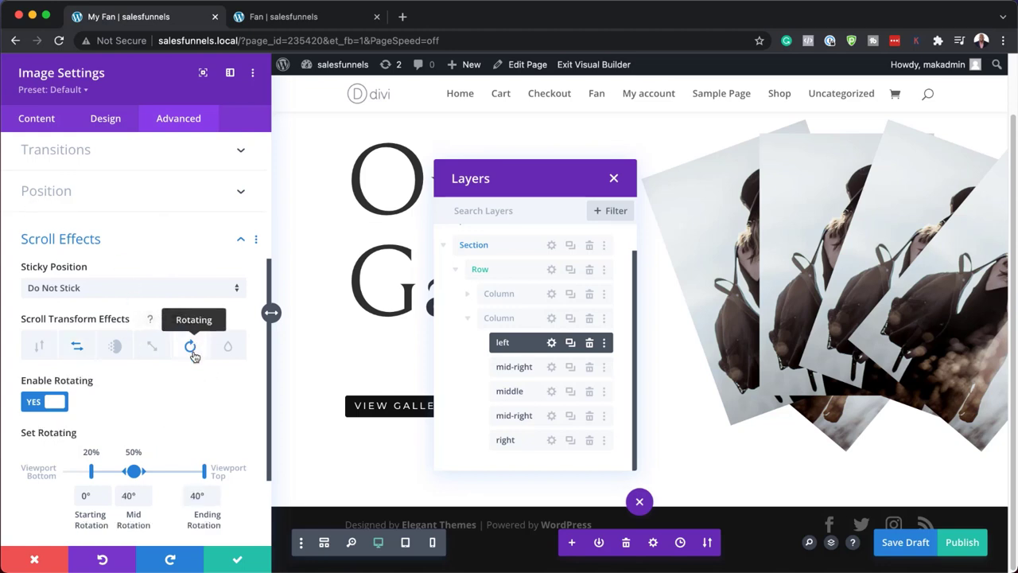
scroll(137, 436, down, 1)
scroll(137, 436, down, 1)
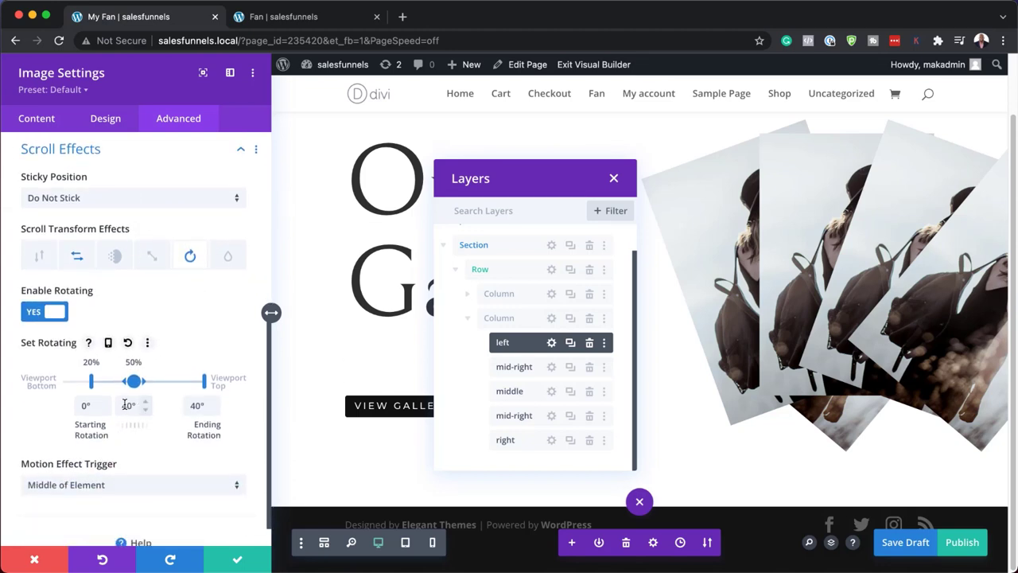
click(124, 405)
click(194, 406)
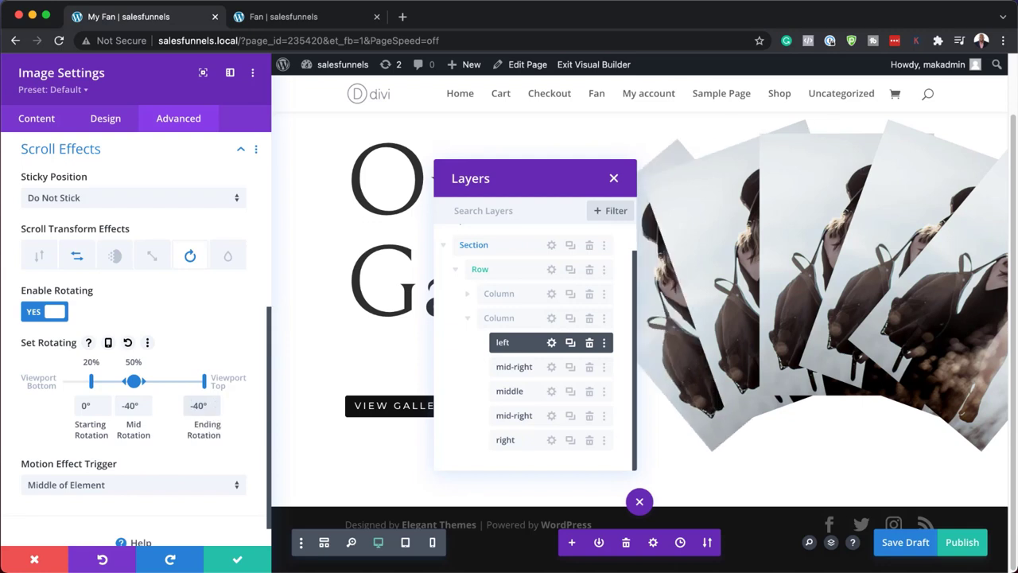
click(232, 561)
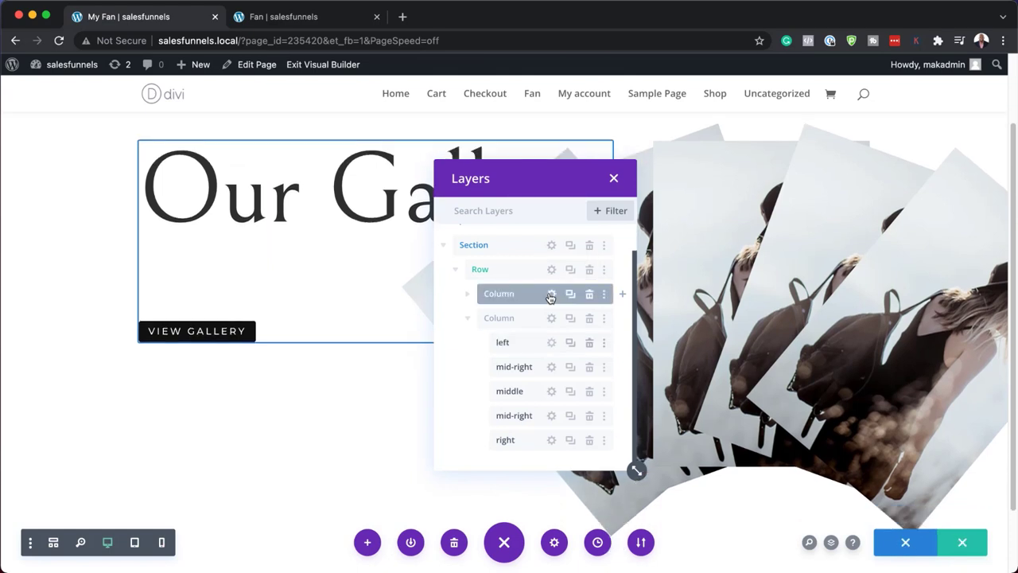
Set the Z index of the first column, which holds the heading and button, to 10 and save the column and row settings.
click(550, 296)
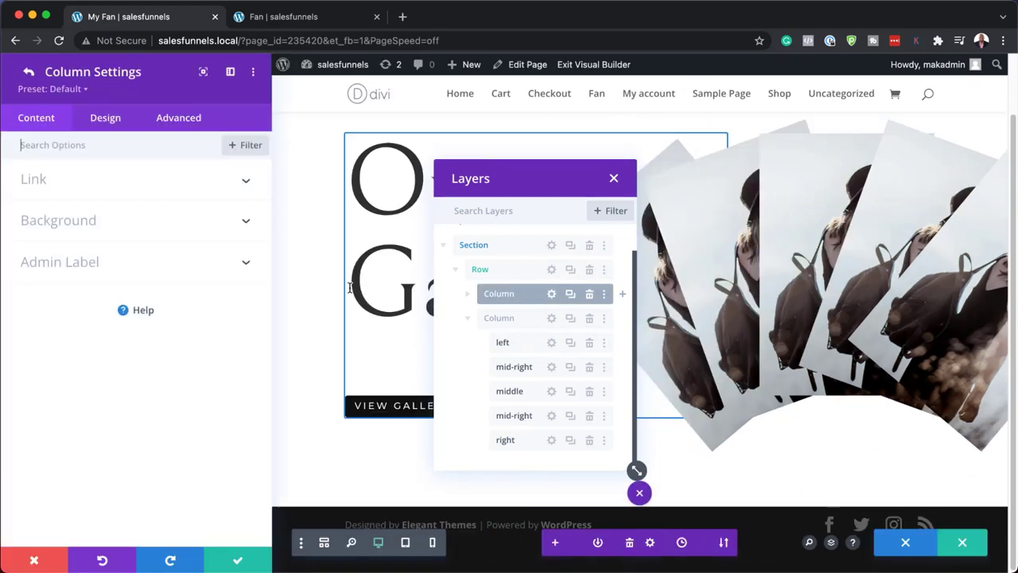
click(168, 125)
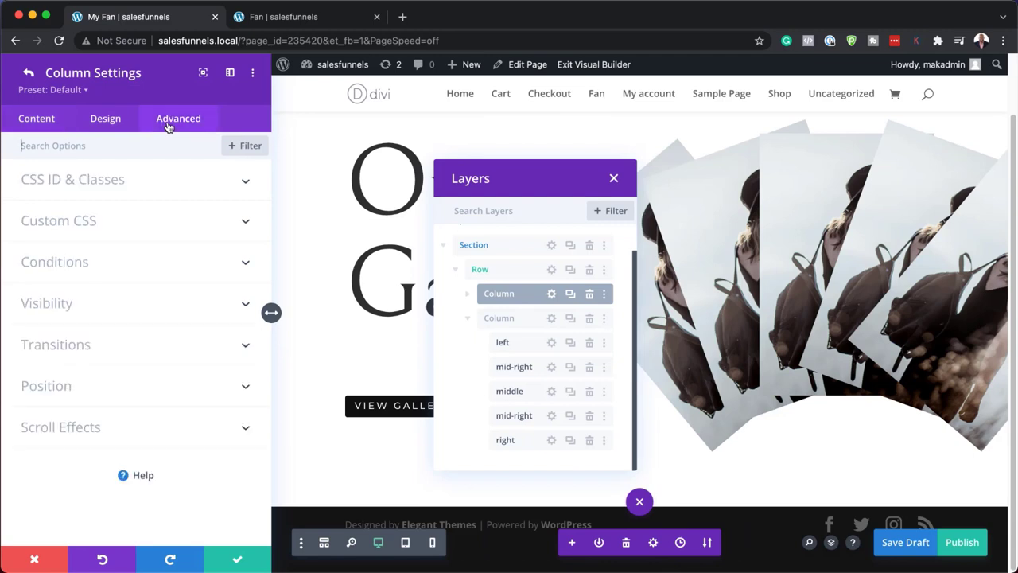
click(74, 309)
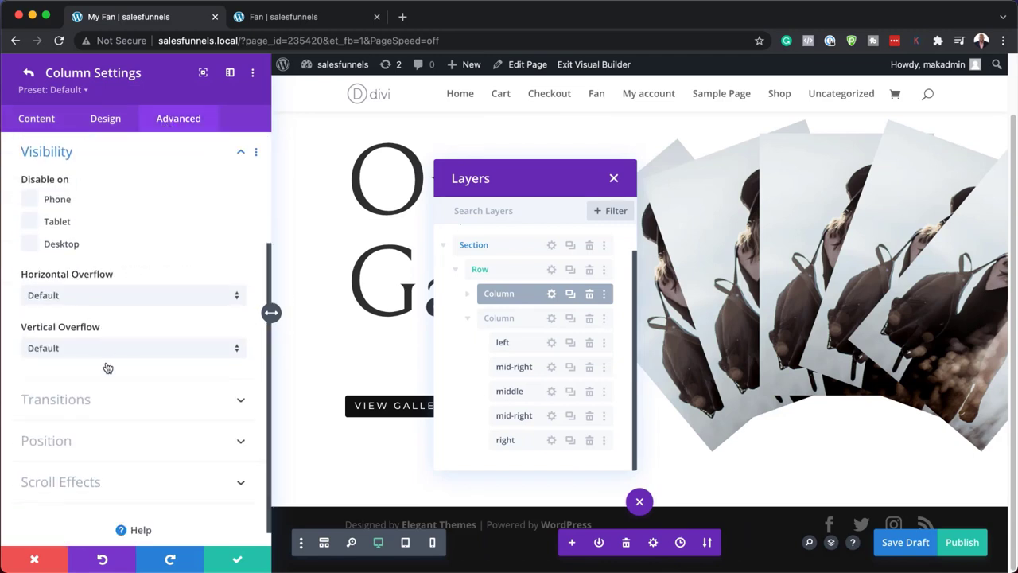
click(65, 445)
scroll(173, 491, down, 2)
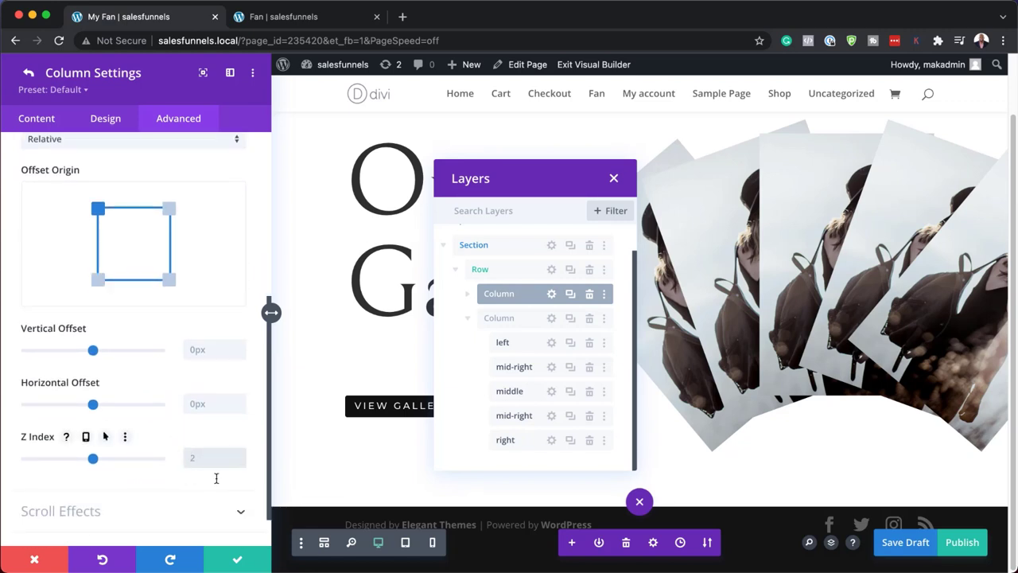
click(216, 477)
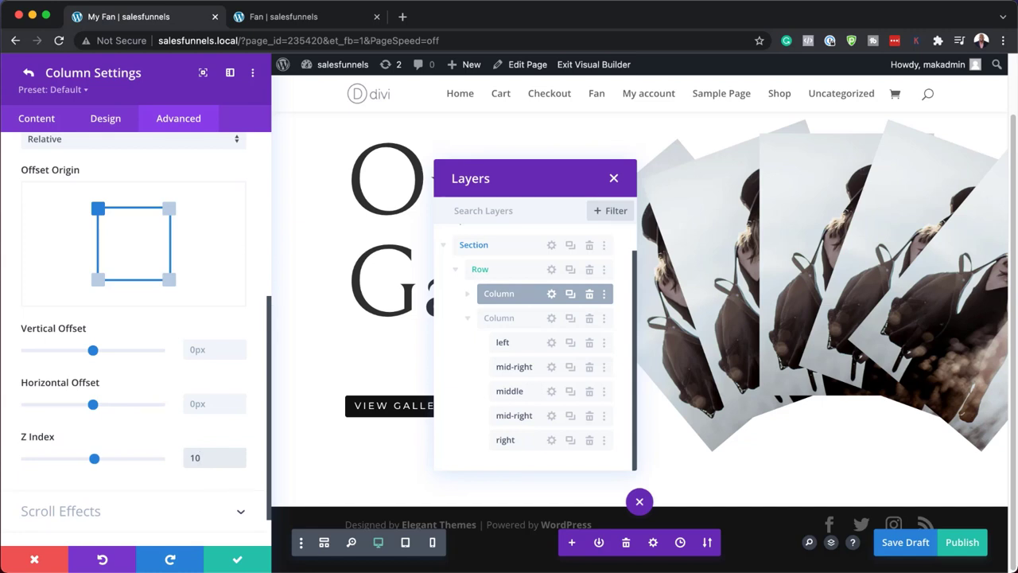
click(237, 559)
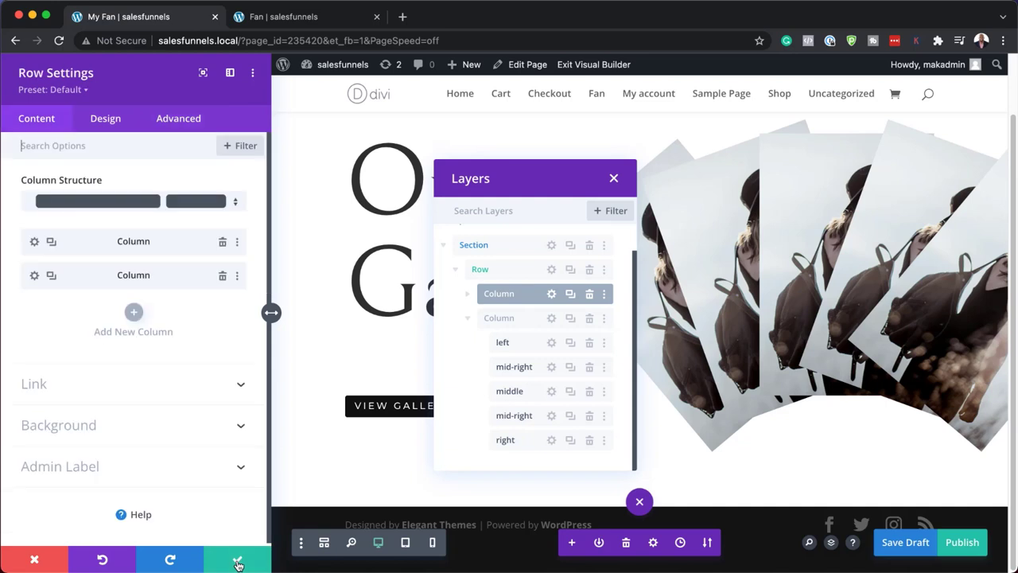
click(237, 560)
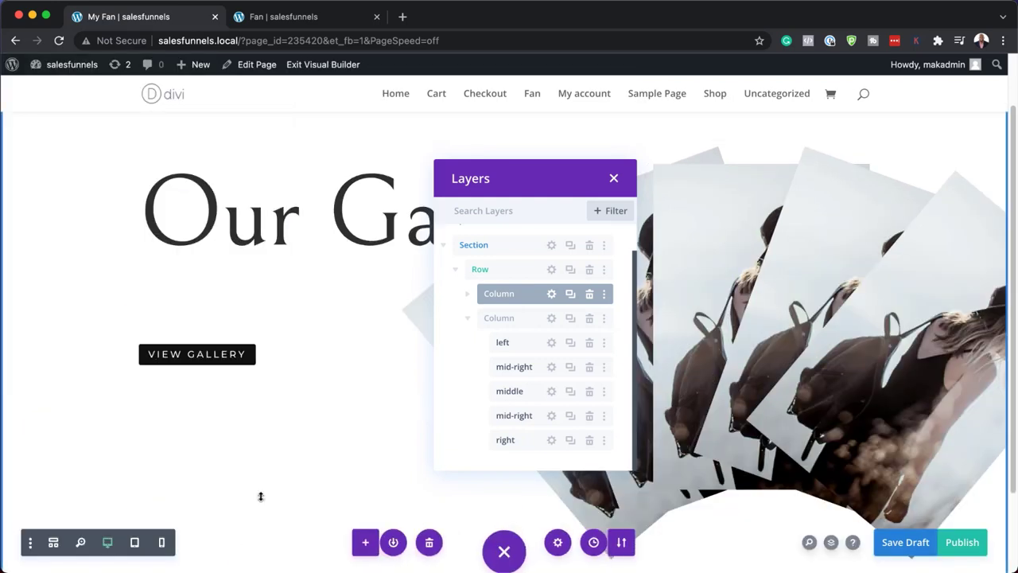
Replace the picture of the mid-right layer above middle with the photo of the woman in the mustard sweater and save it.
drag(561, 187, 313, 166)
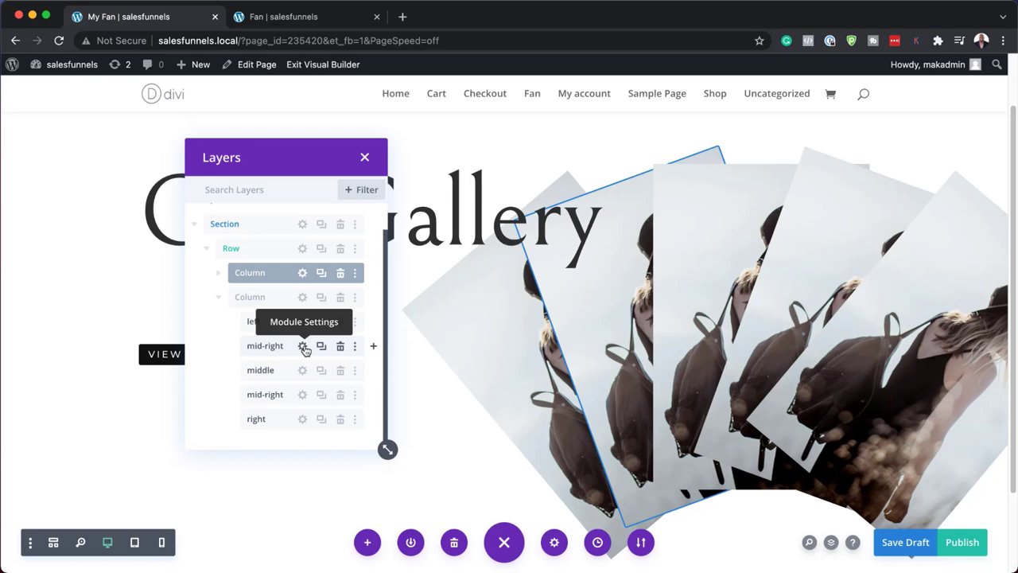
click(303, 347)
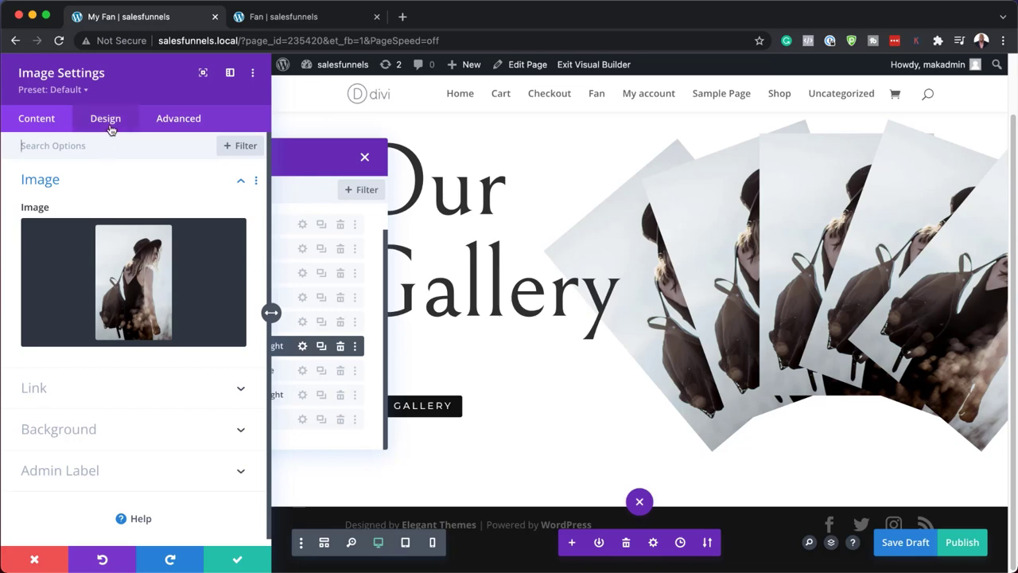
click(133, 291)
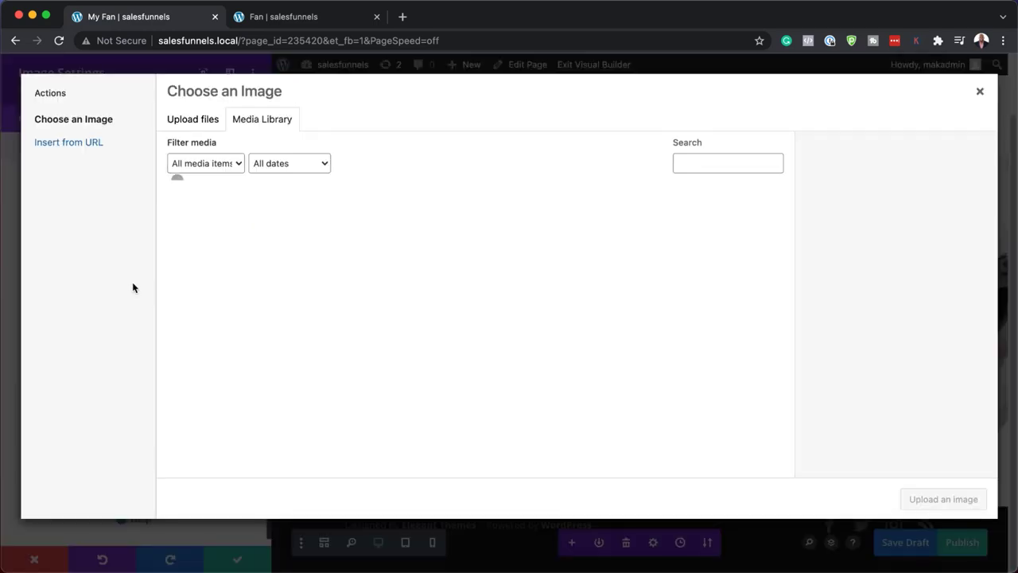
click(932, 499)
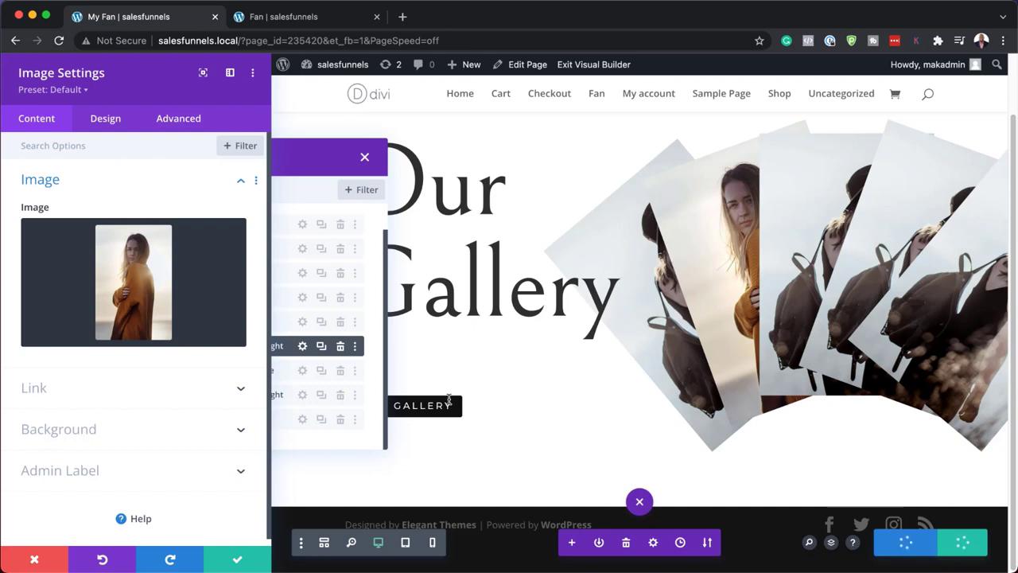
click(235, 564)
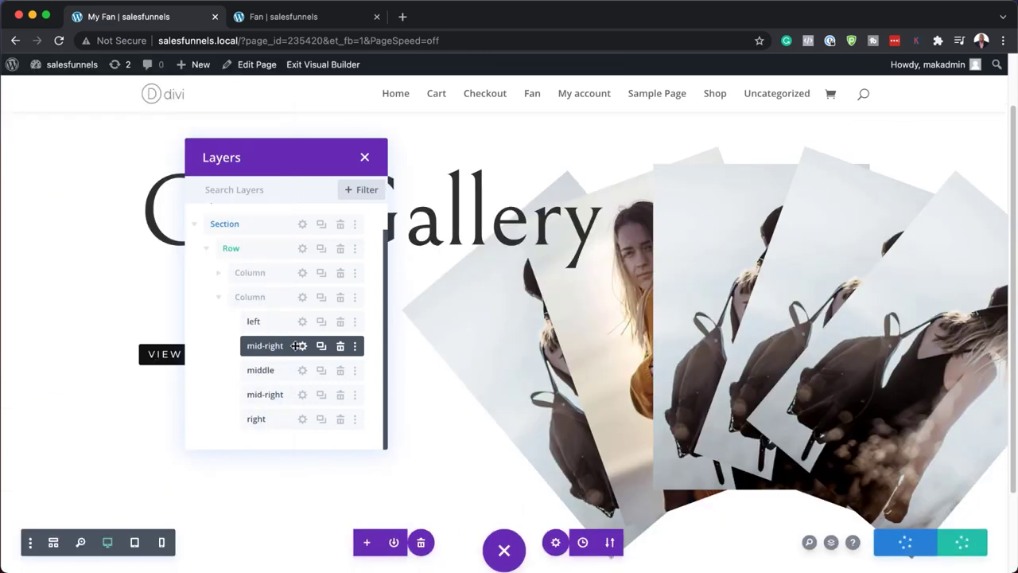
Replace the middle layer's picture with fashion-10.jpg from the media library and save it.
click(302, 371)
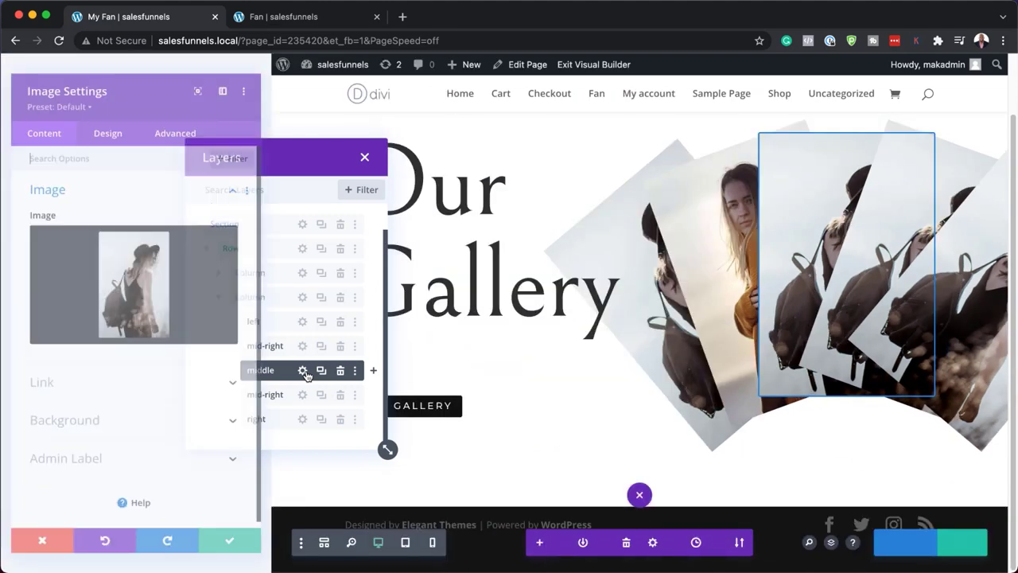
click(129, 269)
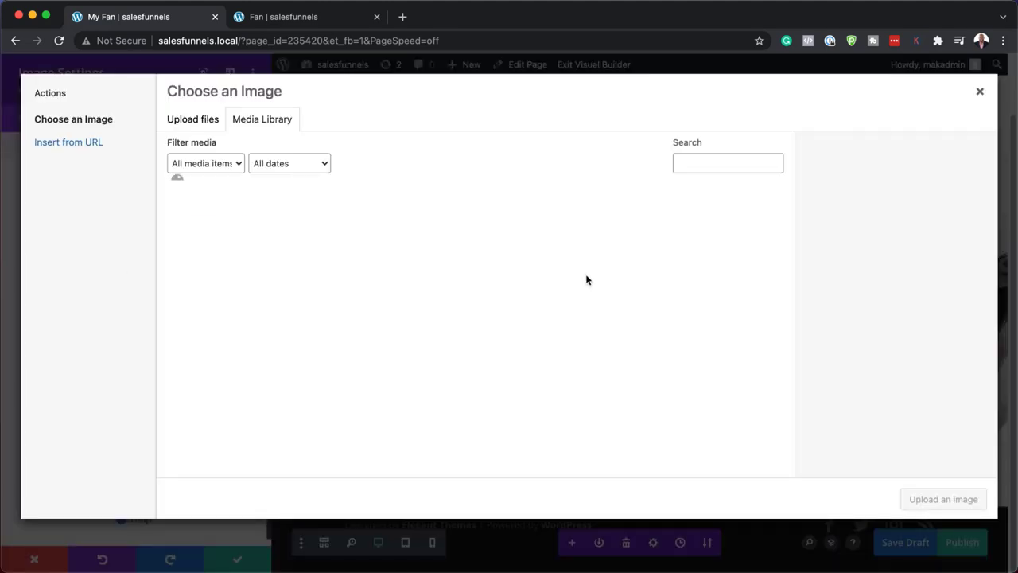
click(636, 241)
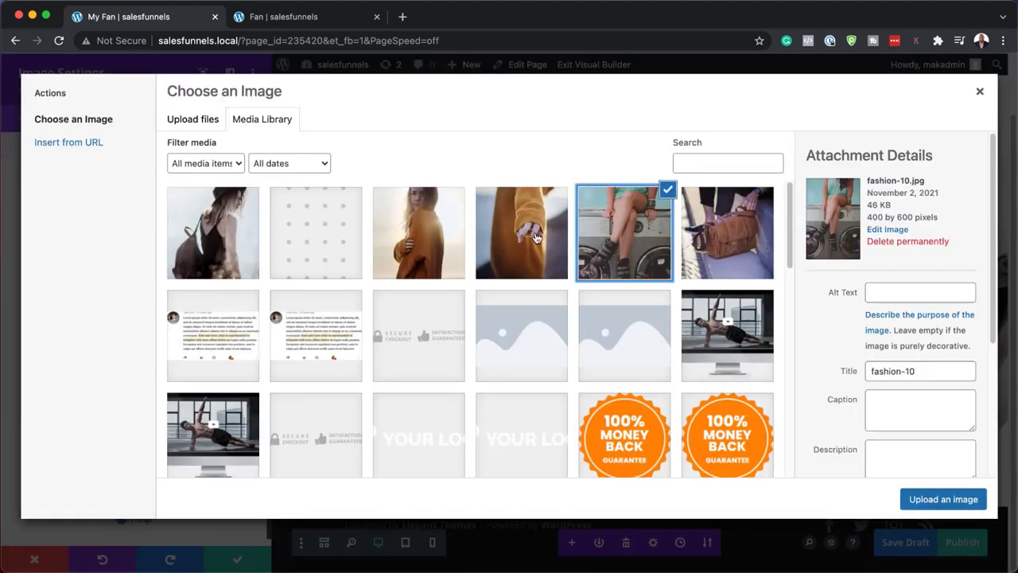
click(944, 500)
click(237, 560)
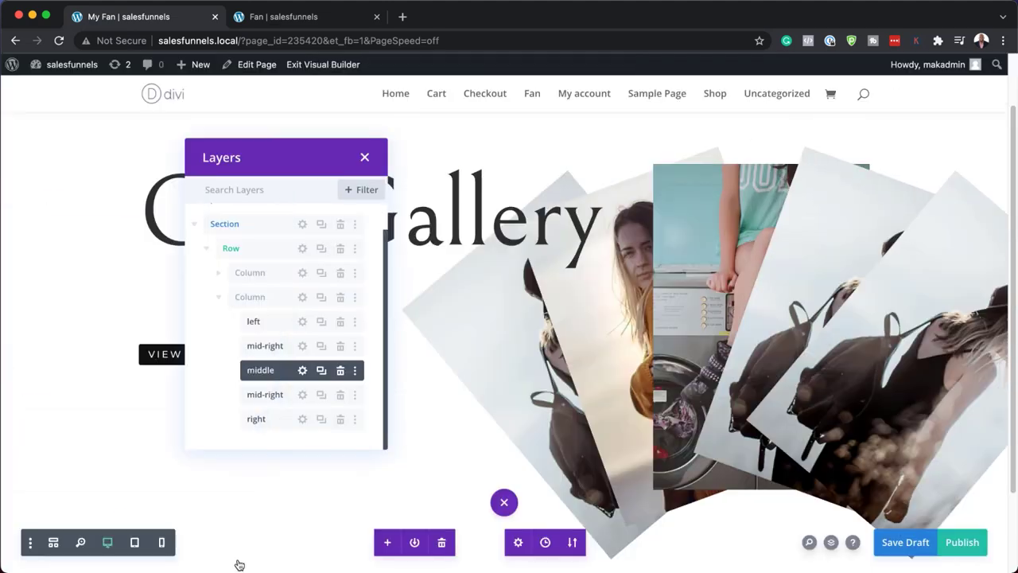
Replace the picture of the mid-right layer below middle with the close-up photo of a hand in a mustard sleeve and save it.
click(302, 395)
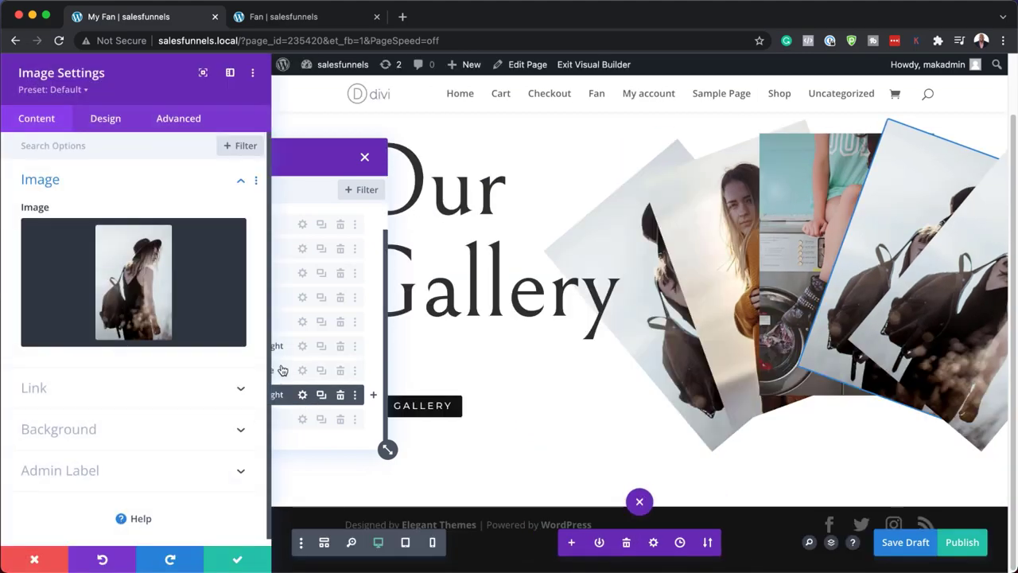
click(143, 279)
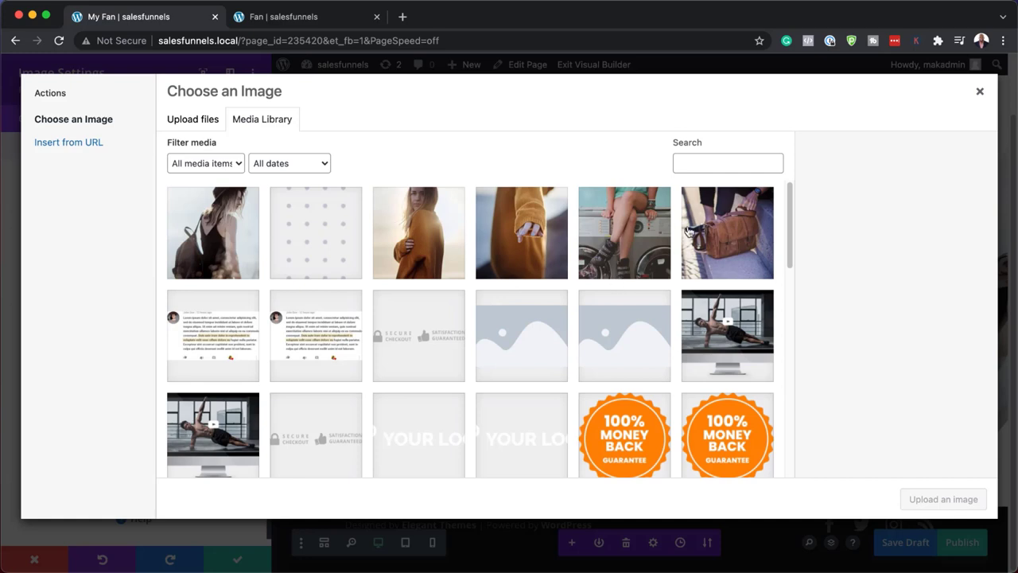
click(518, 240)
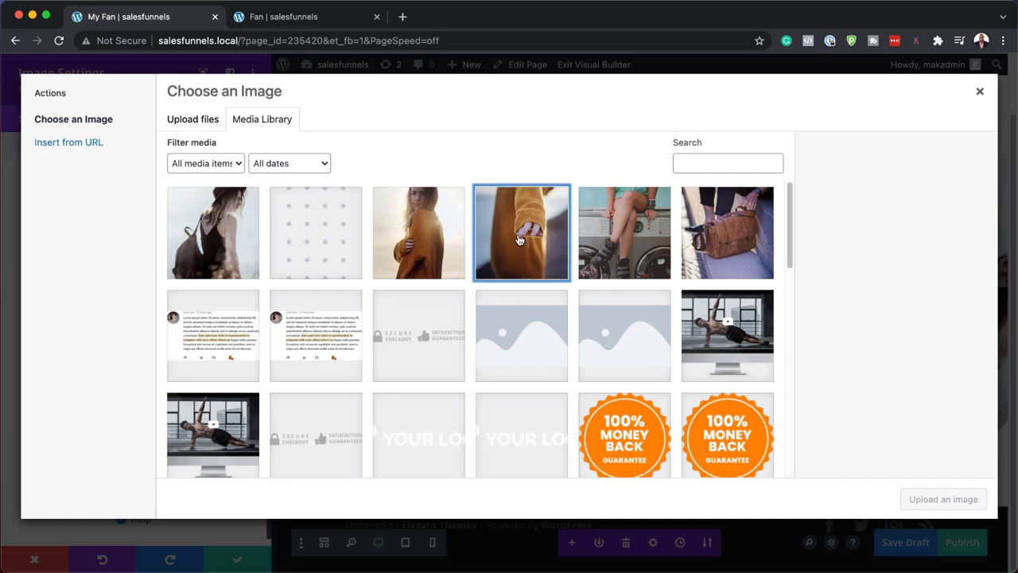
click(926, 501)
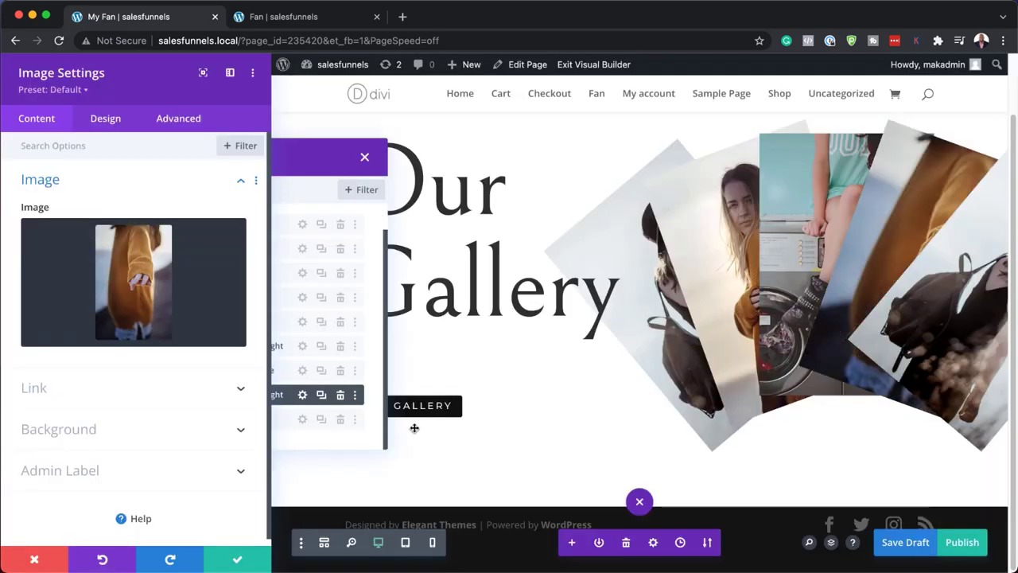
click(238, 560)
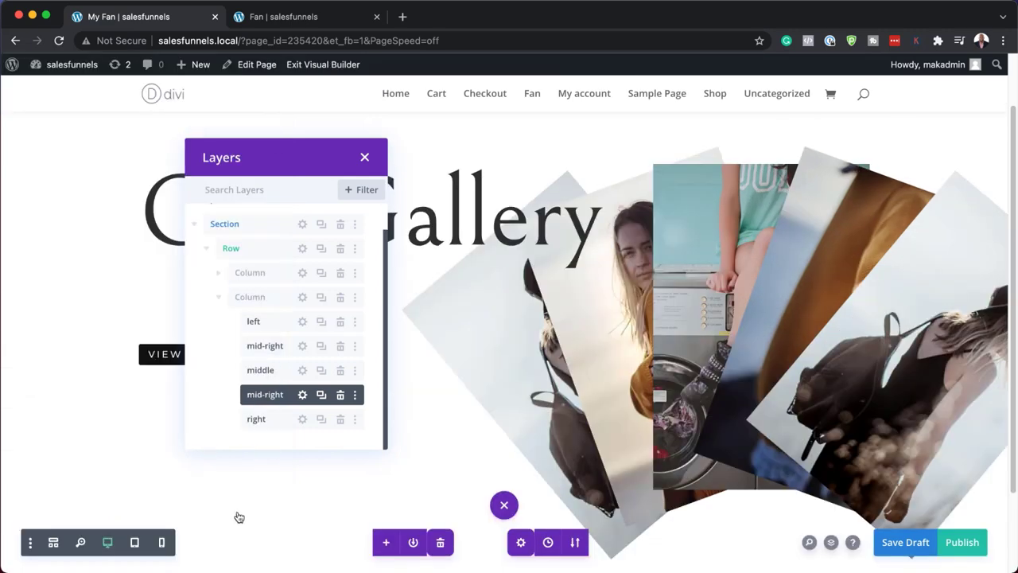
Replace the right layer's picture with fashion-11.jpg from the media library and save it.
click(302, 423)
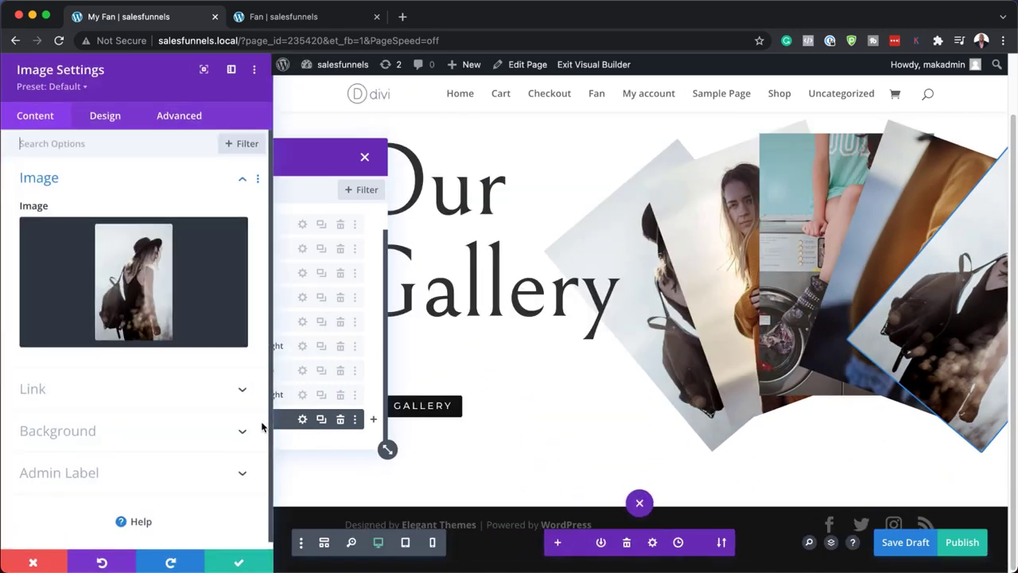
click(139, 304)
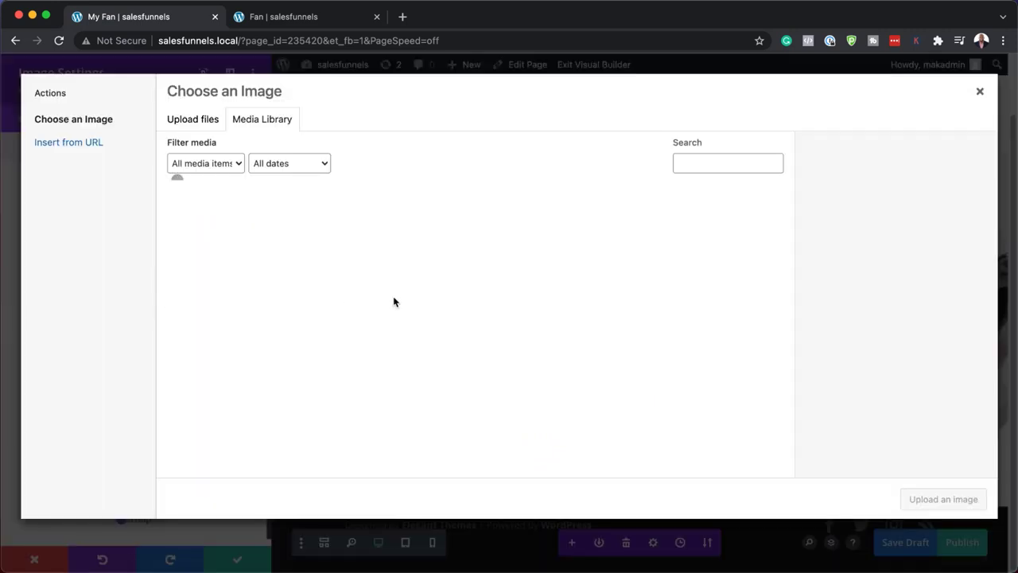
click(729, 230)
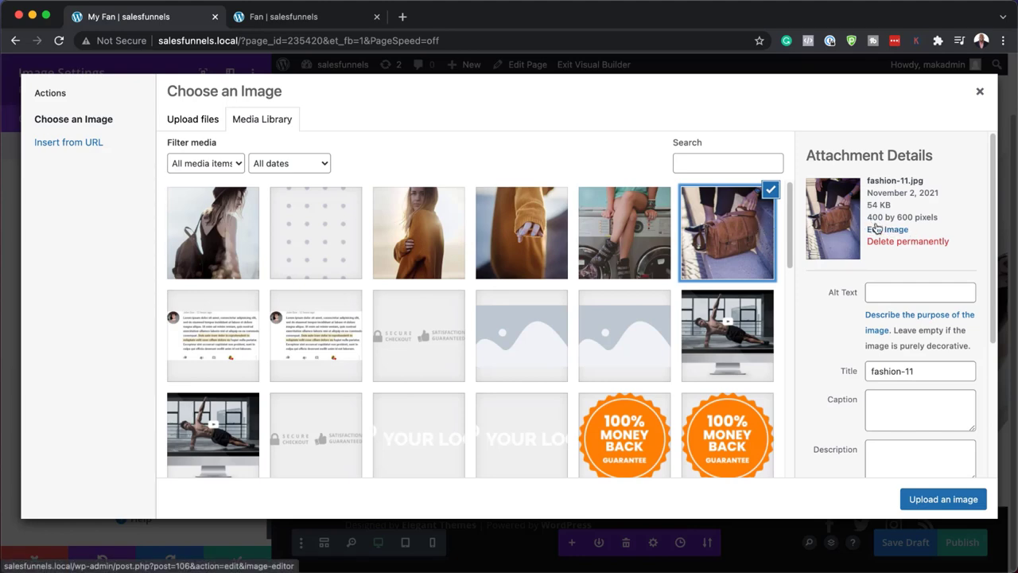
click(939, 500)
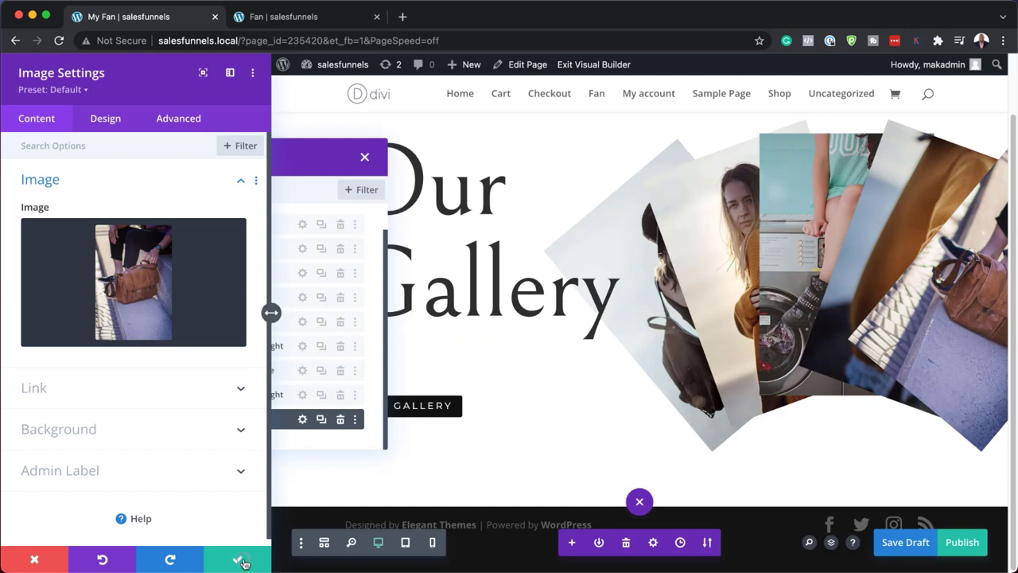
click(241, 561)
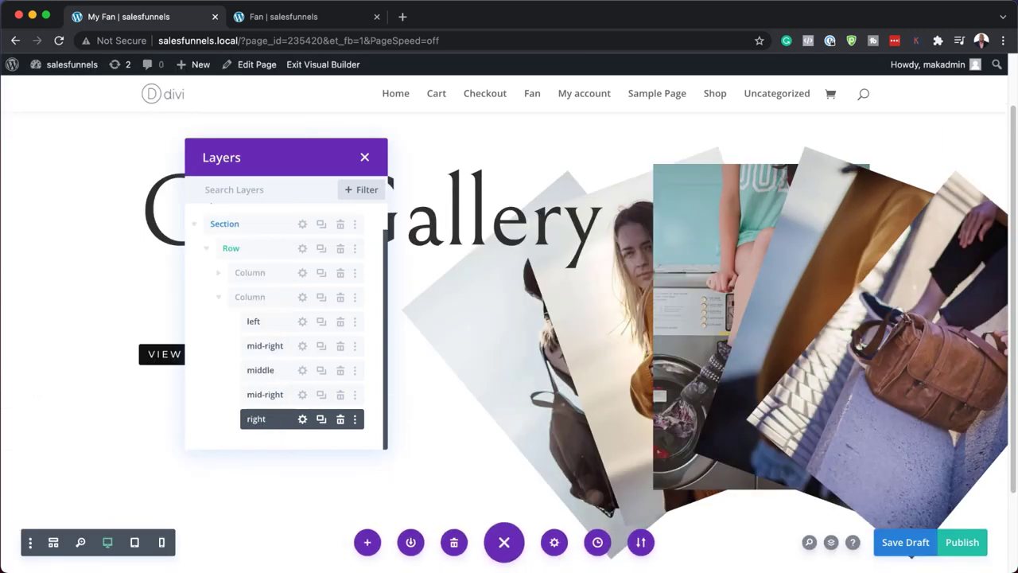
Set the saturation filter of the right layer's image to 19% and save its settings.
click(302, 419)
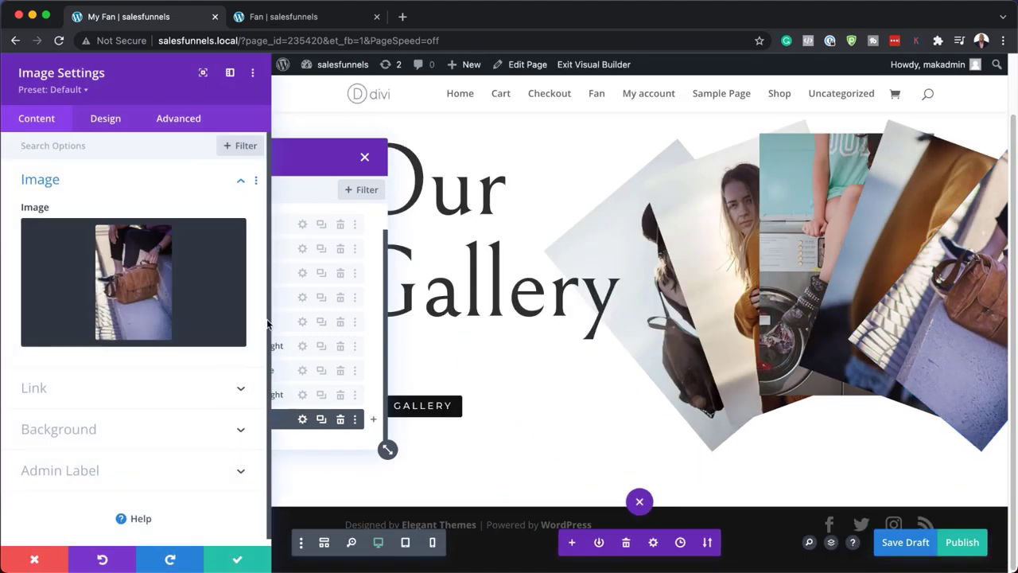
click(99, 121)
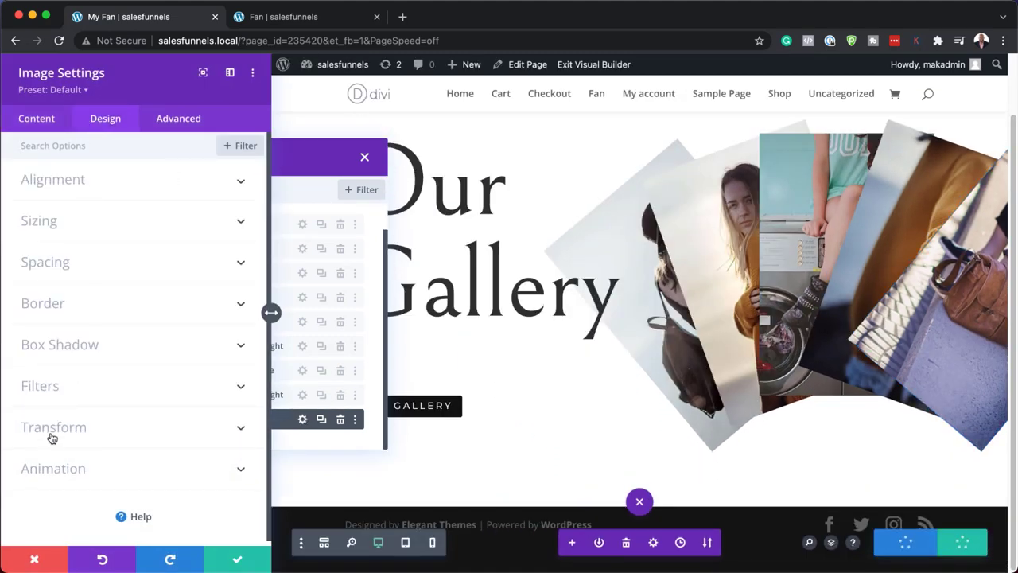
click(40, 385)
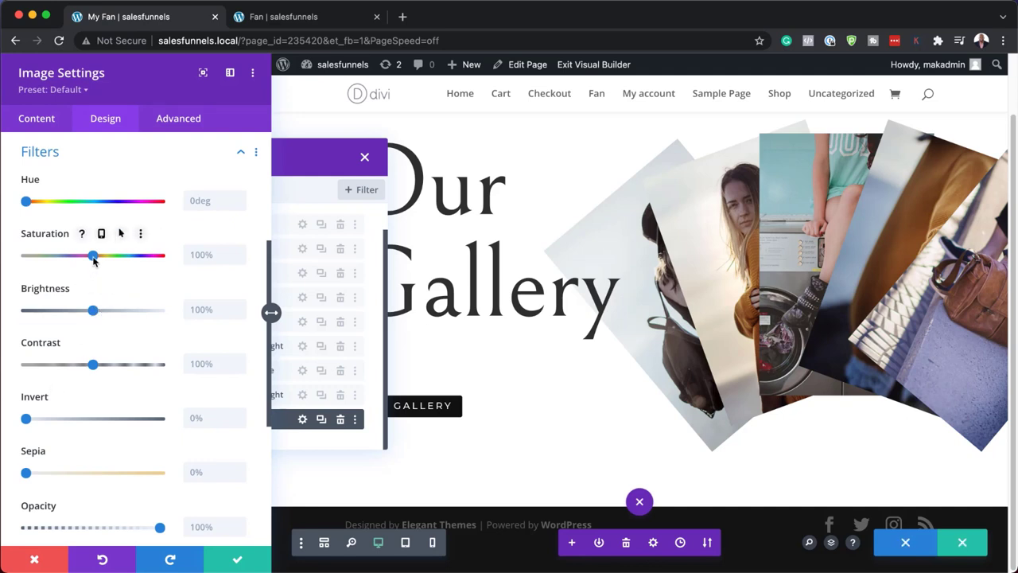
drag(63, 260, 42, 268)
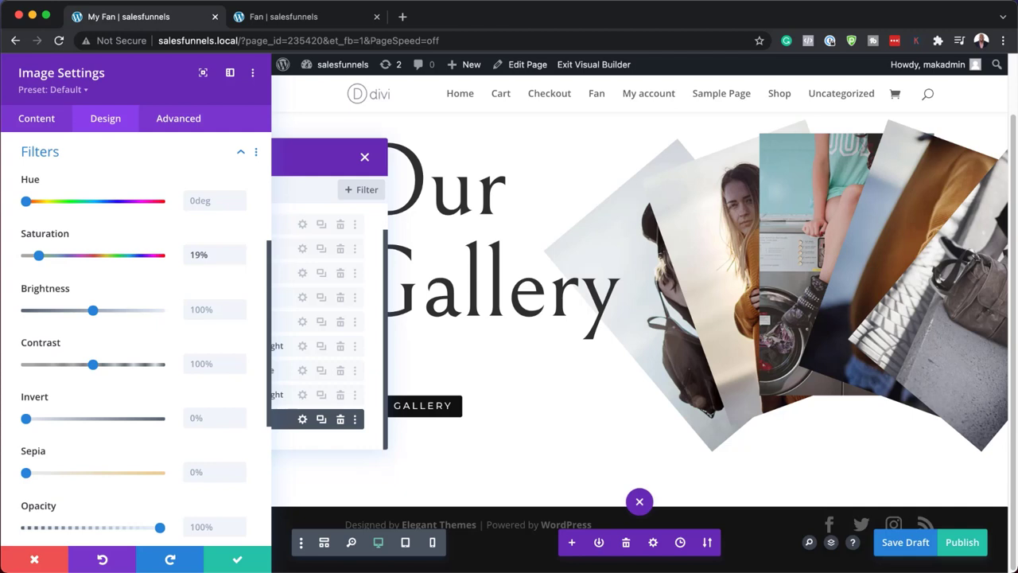
click(237, 561)
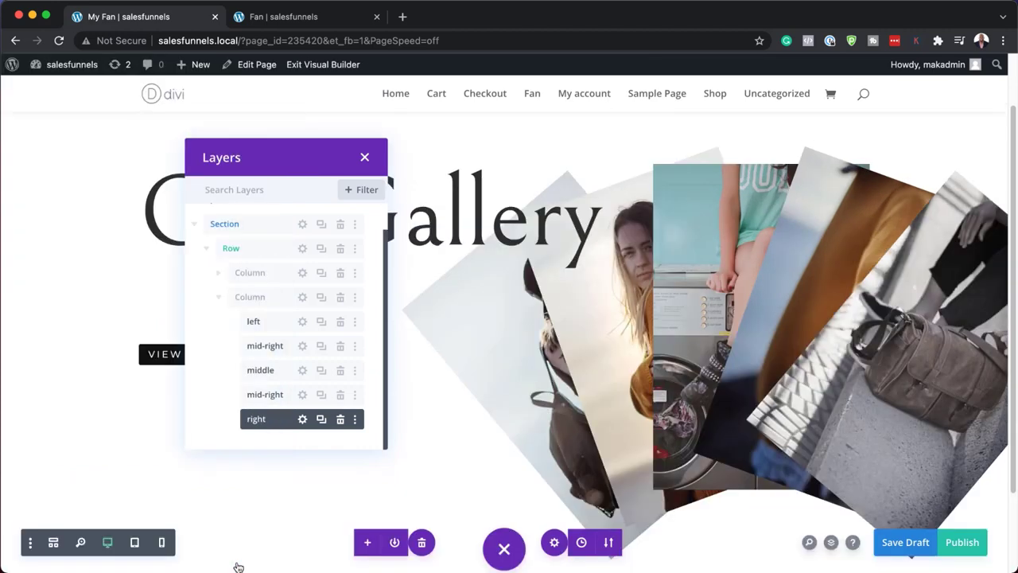
Rotate the second column, which holds the five images, by 40deg and save the column and row settings.
click(302, 296)
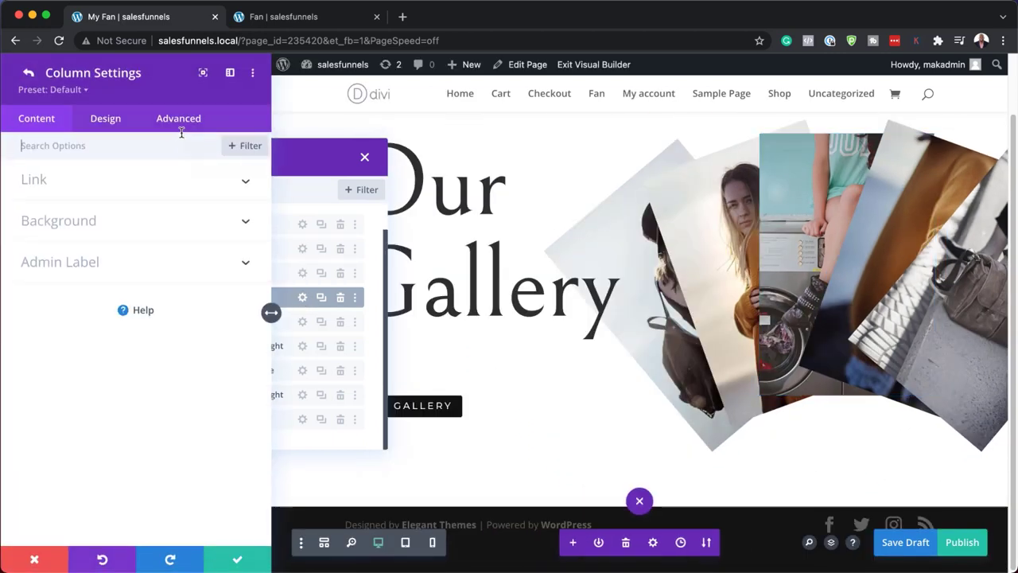
click(116, 128)
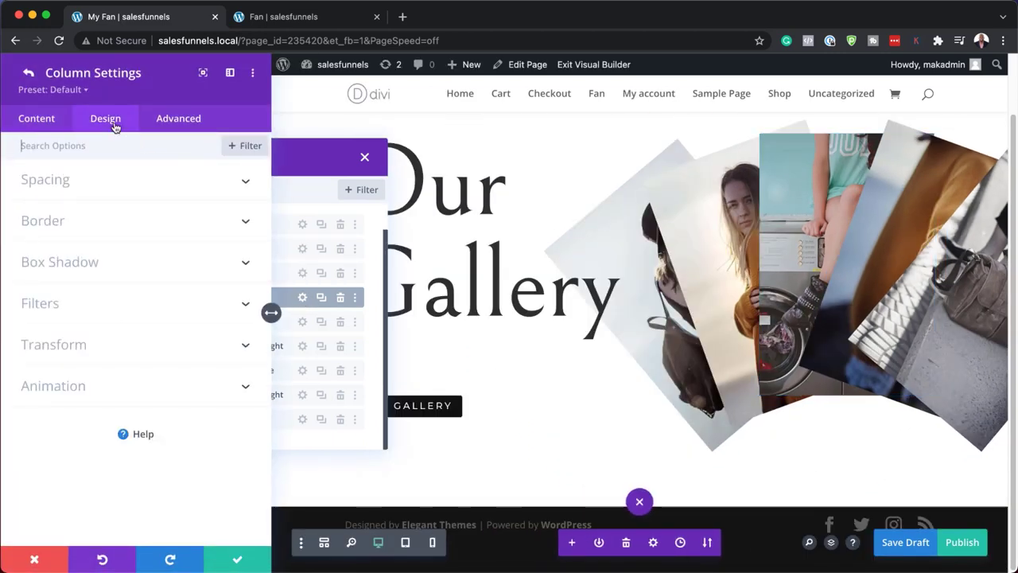
click(64, 342)
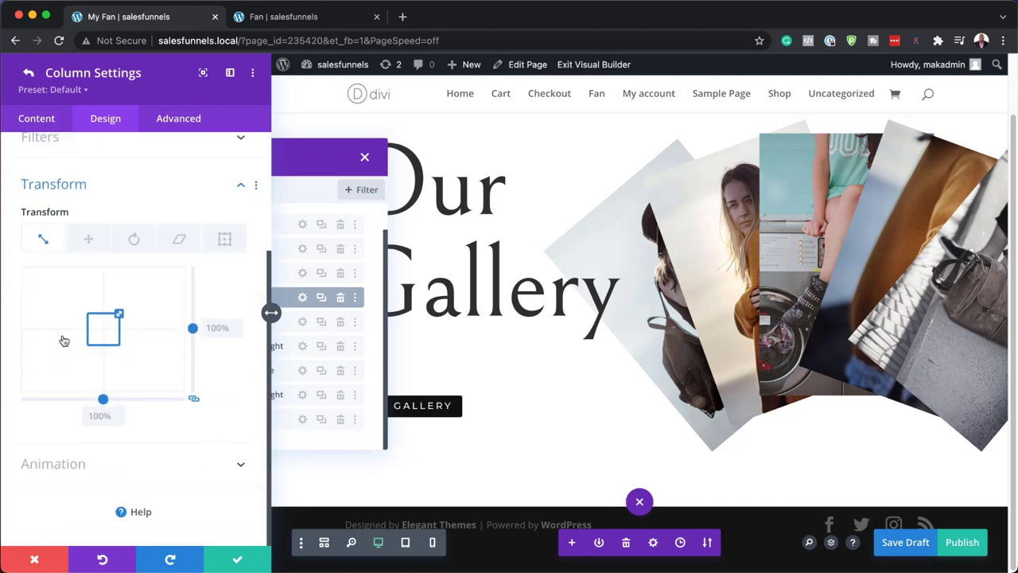
click(136, 242)
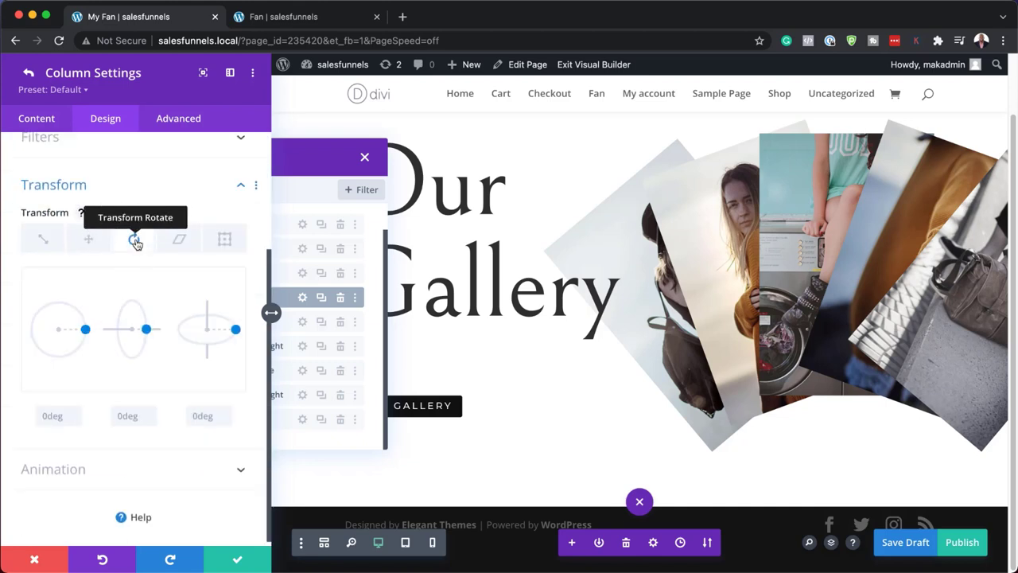
click(48, 417)
text(4)
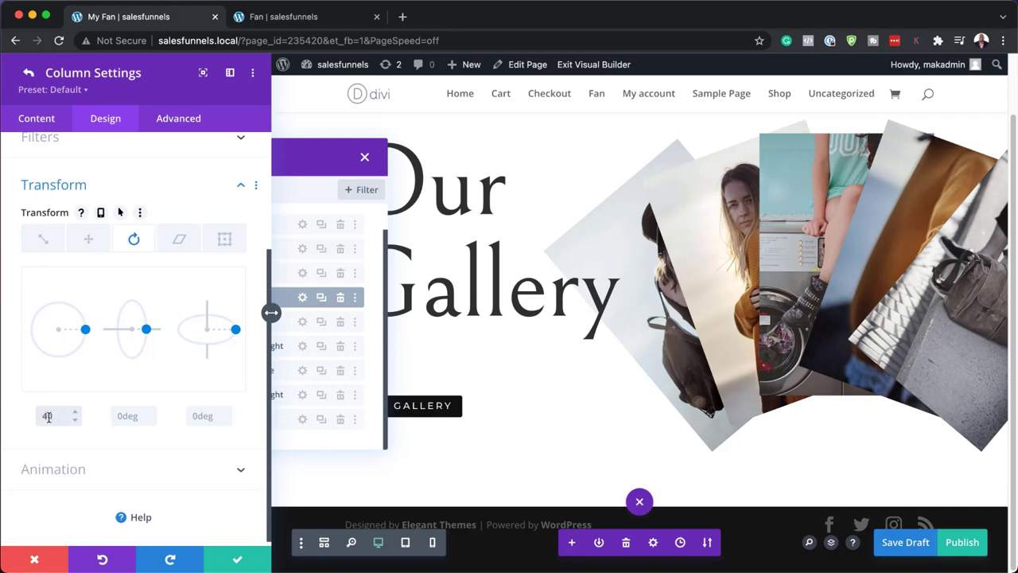
text(0deg)
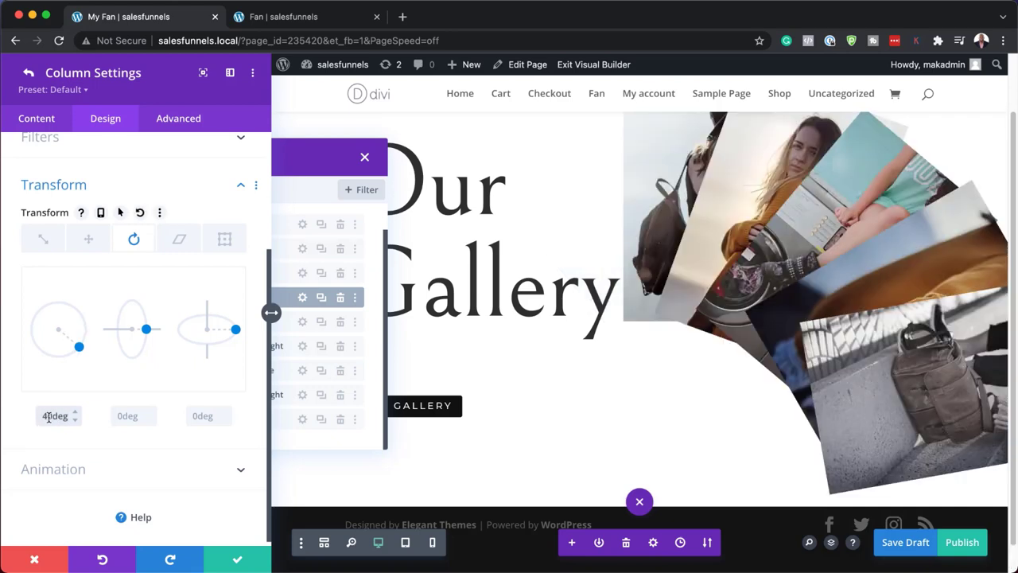
click(235, 561)
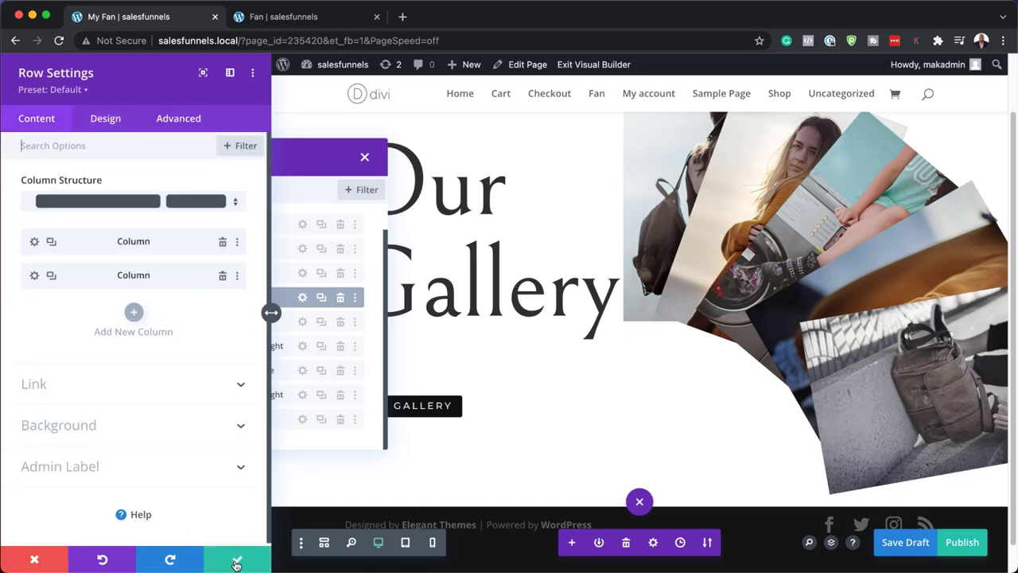
click(235, 561)
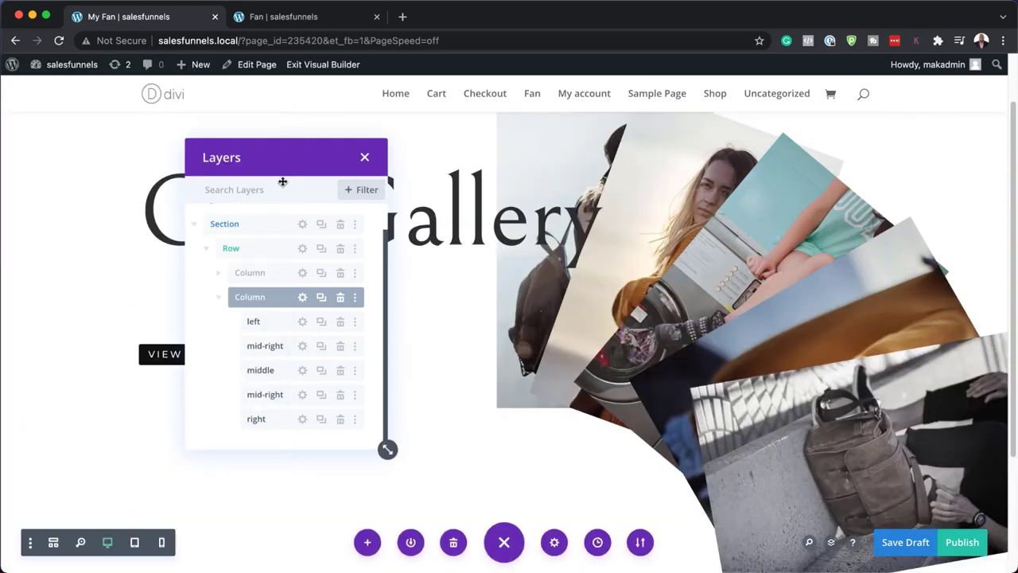
Dismiss the layers list, publish the My Fan page and close its browser tab.
click(365, 159)
scroll(469, 340, down, 3)
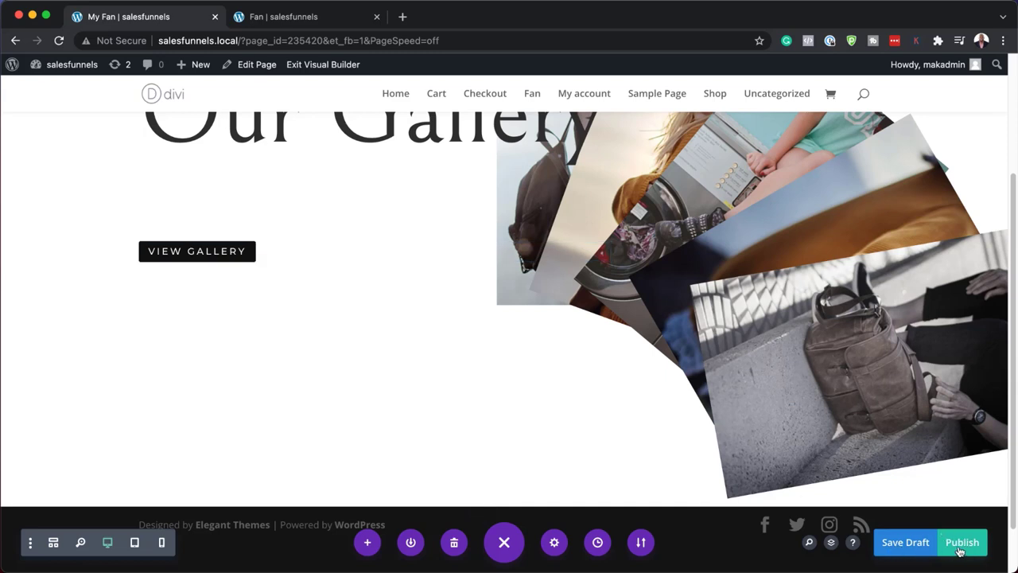
key(super+w)
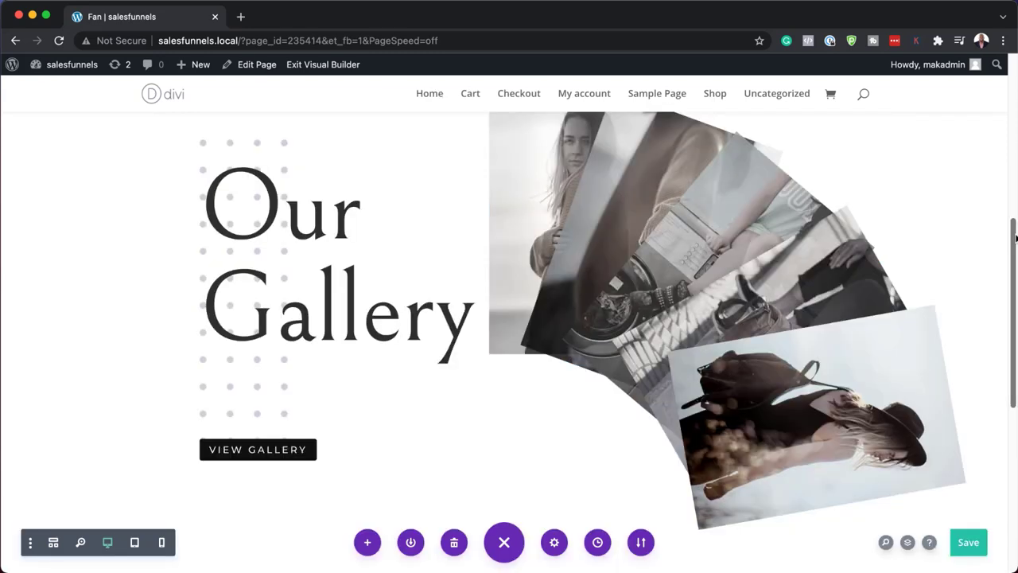
Exit the visual builder on the Fan page and view the fan's scroll animation on the live page.
click(315, 64)
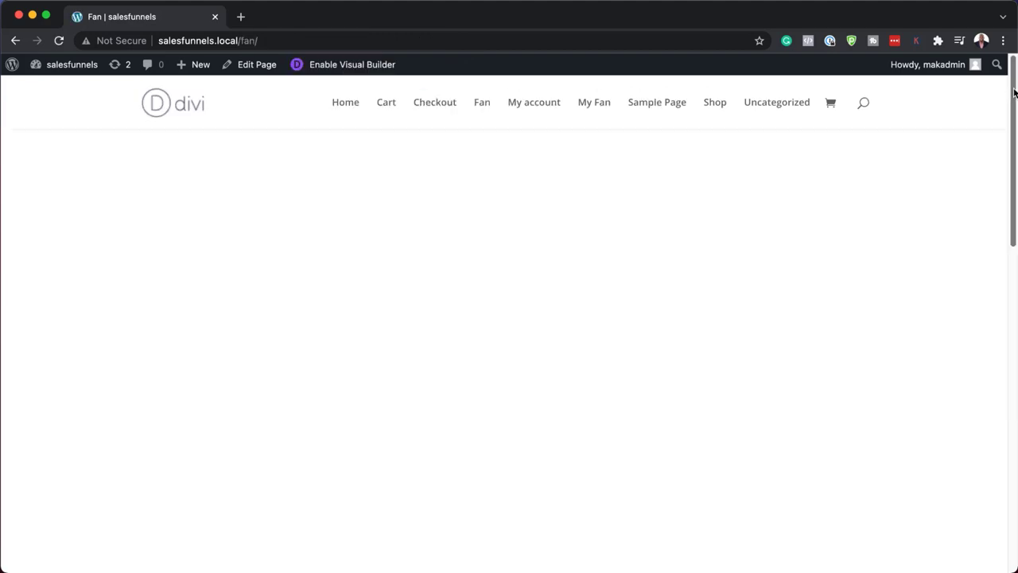
drag(1014, 97, 995, 167)
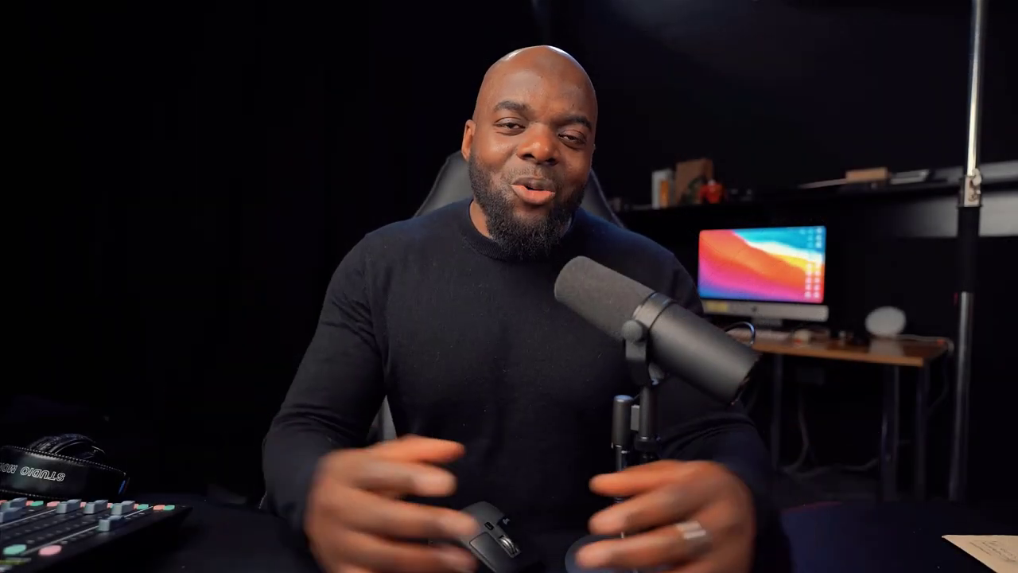